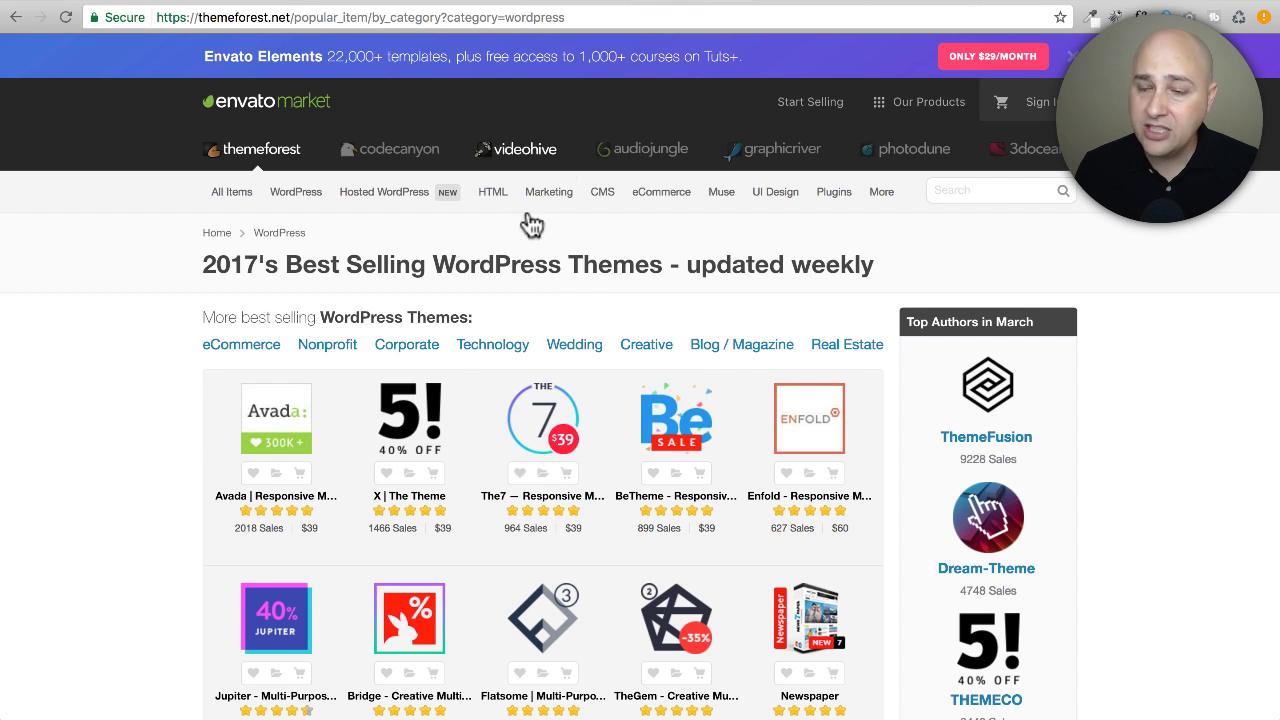
Open X | The Theme from ThemeForest's best-selling WordPress themes and review its price, version and sales details
mouse_move(523, 233)
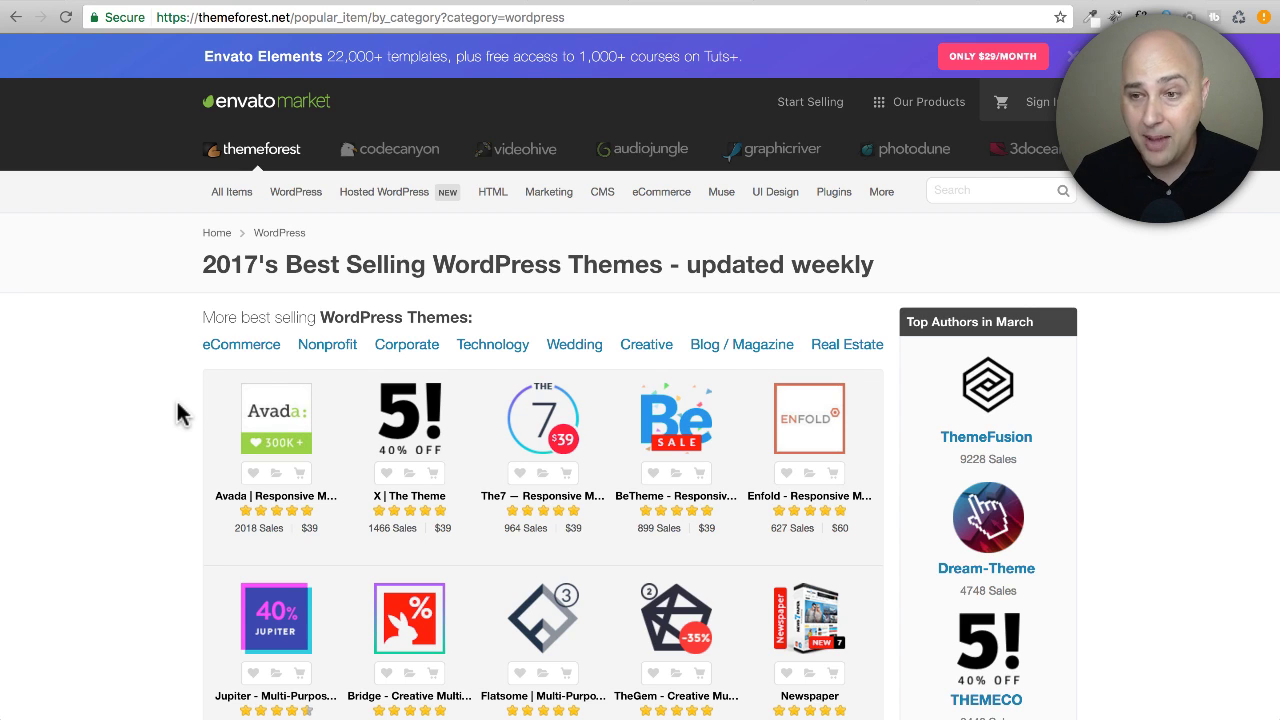
click(424, 437)
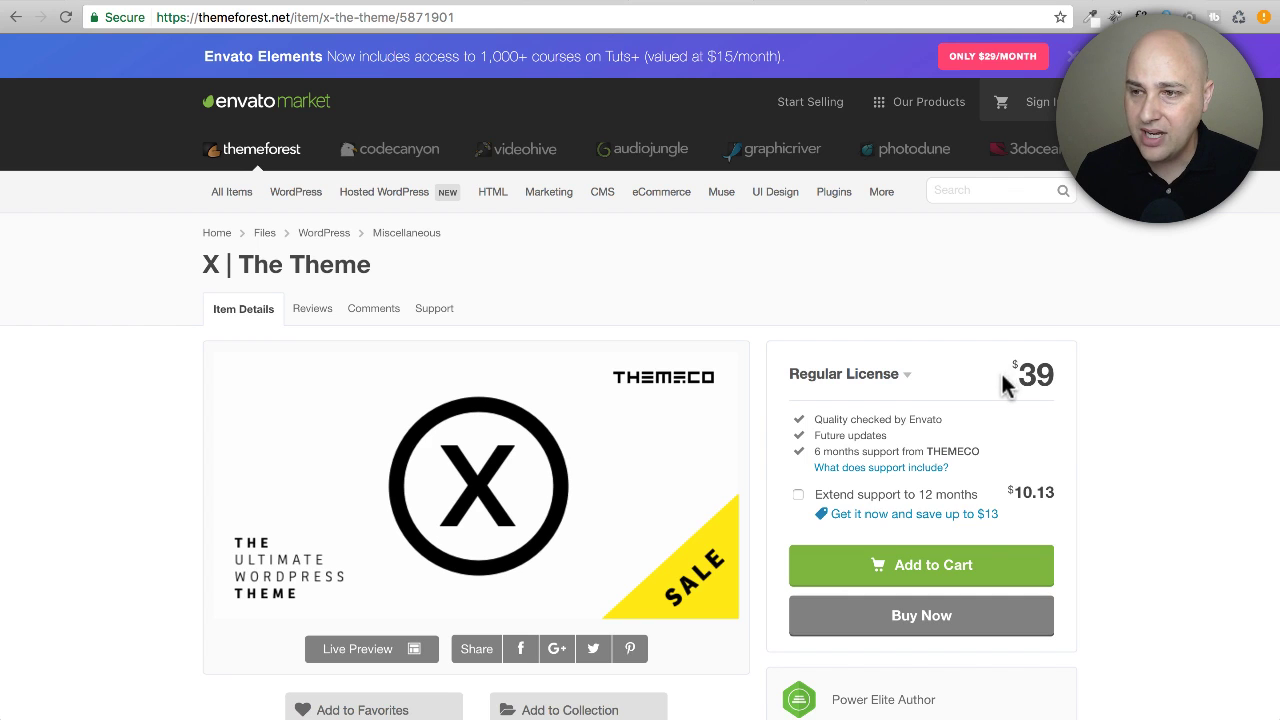
drag(1001, 371, 1060, 375)
click(966, 372)
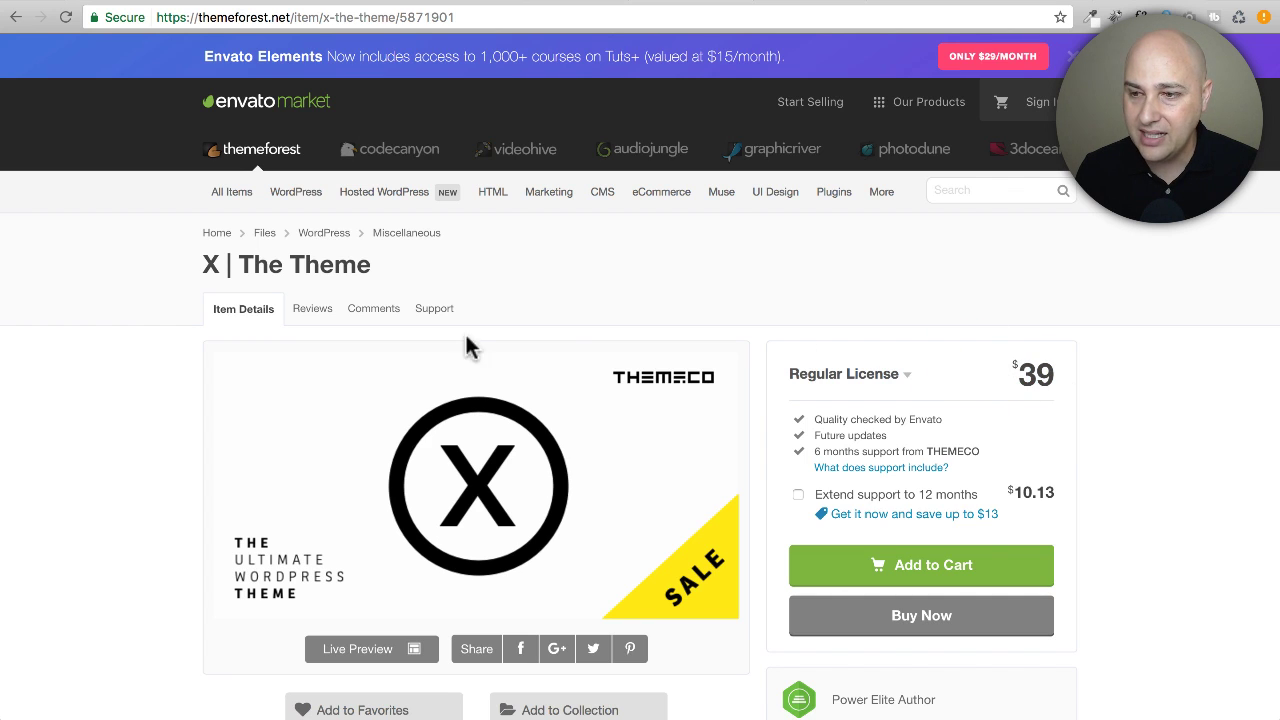
scroll(120, 395, down, 3)
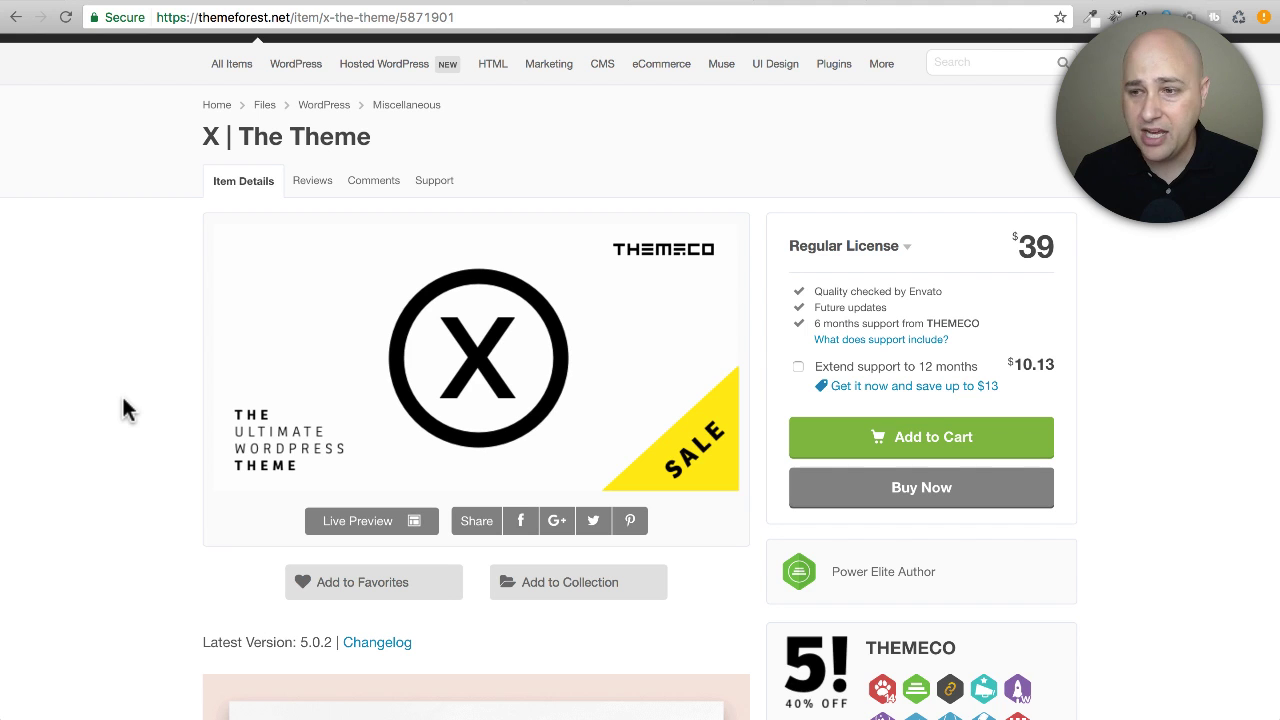
scroll(123, 398, down, 5)
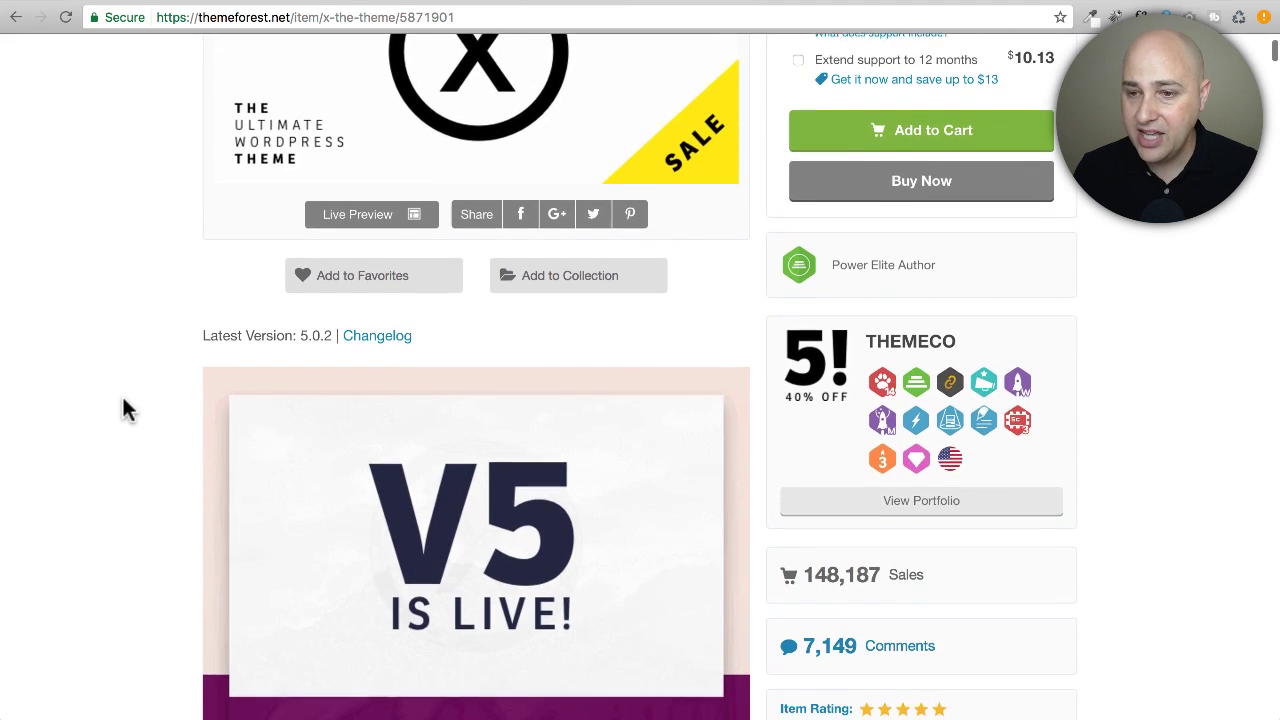
scroll(123, 398, down, 5)
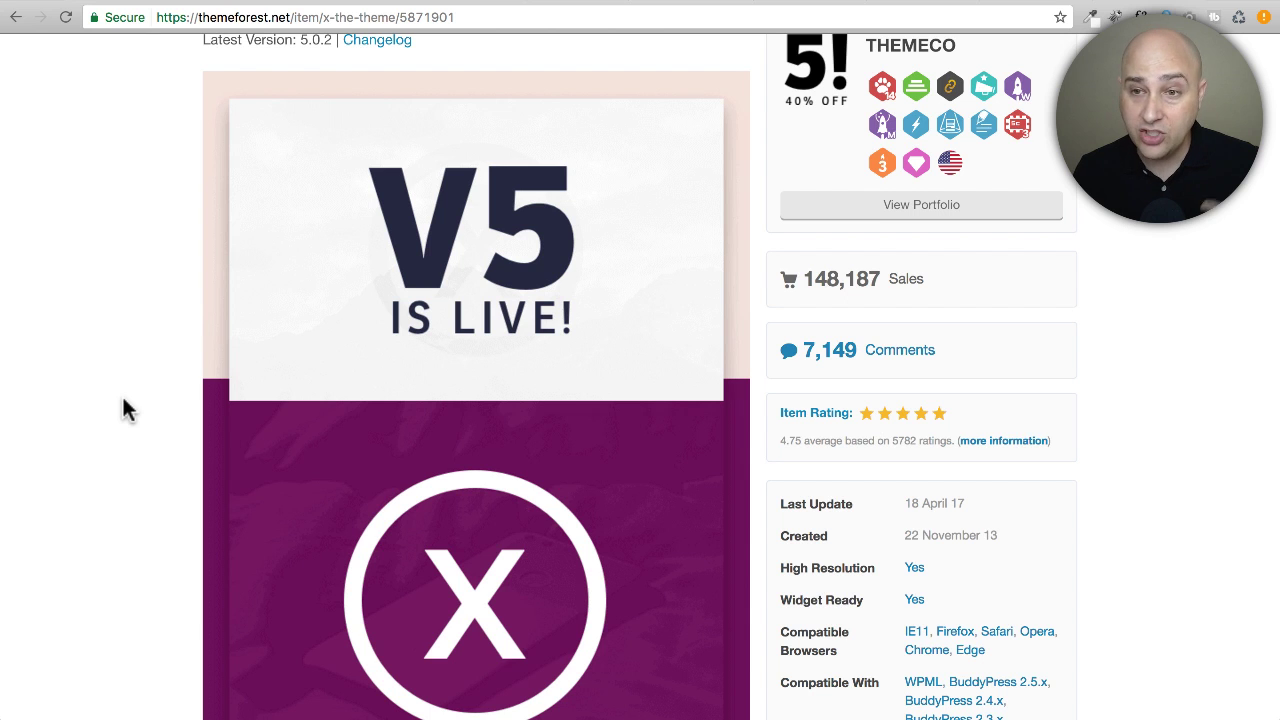
scroll(128, 393, up, 8)
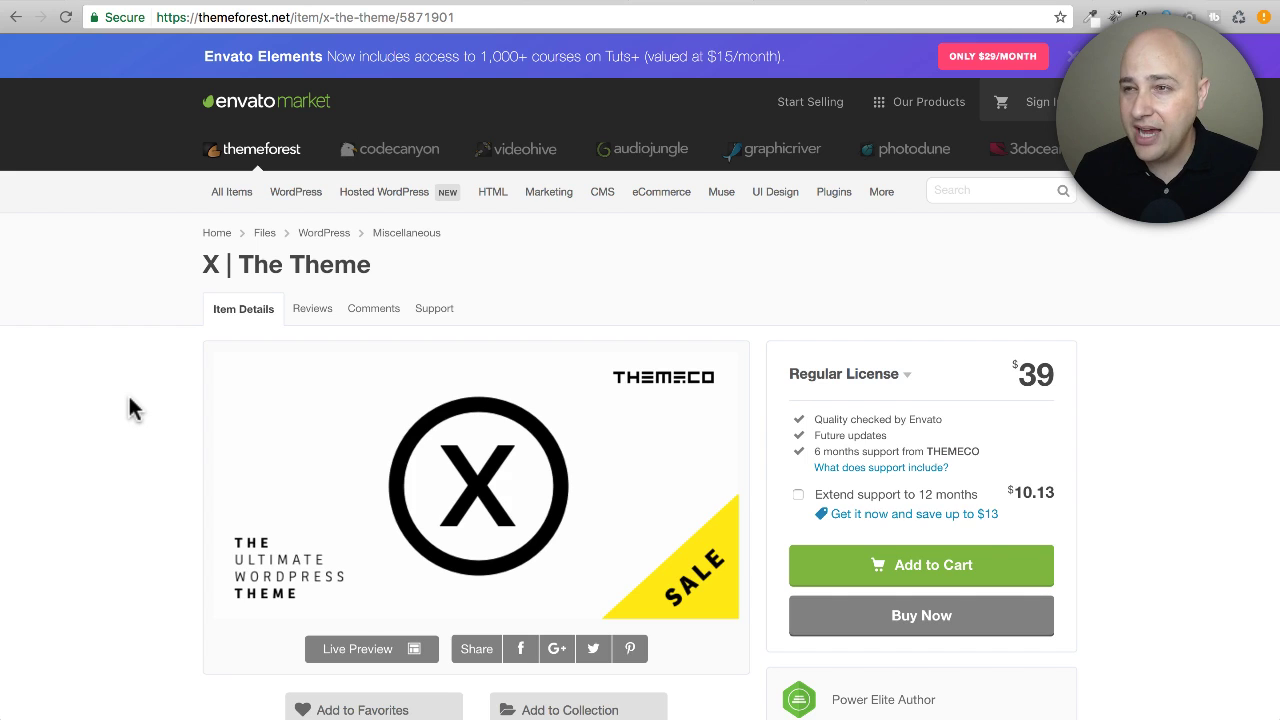
Switch to the theme.co site and open the X Pro product page to view its introduction
click(791, 3)
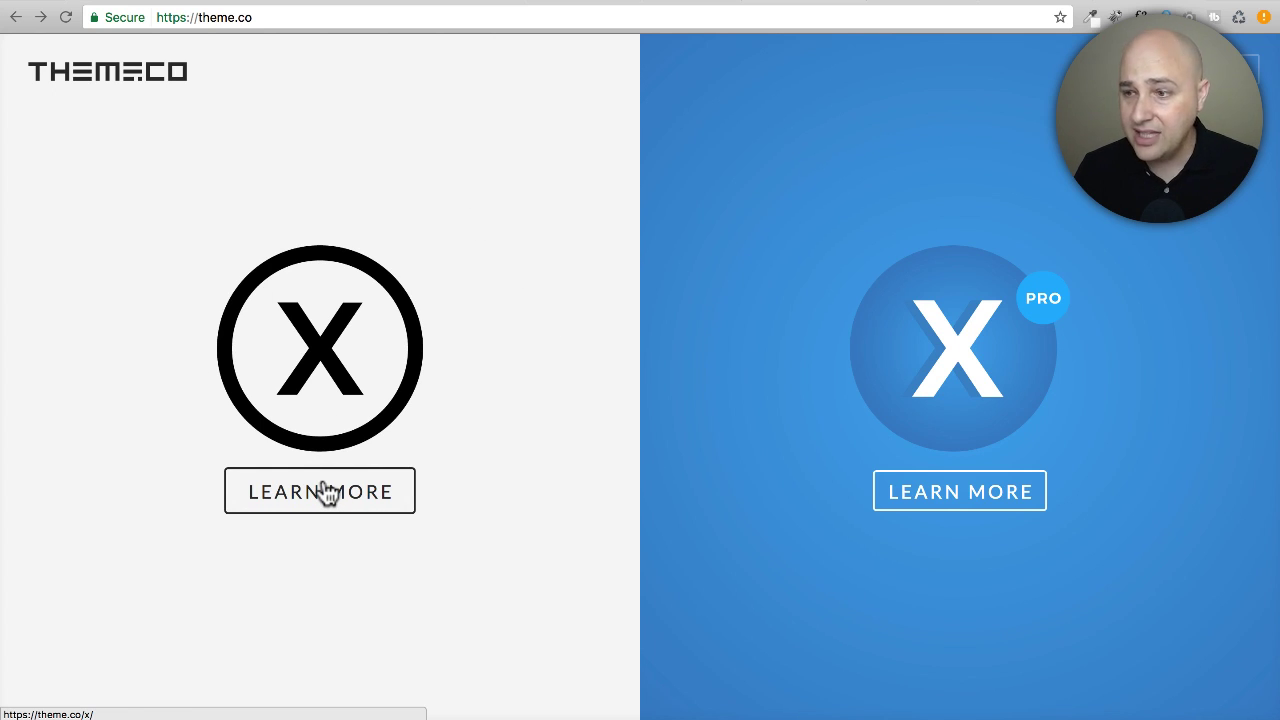
click(950, 462)
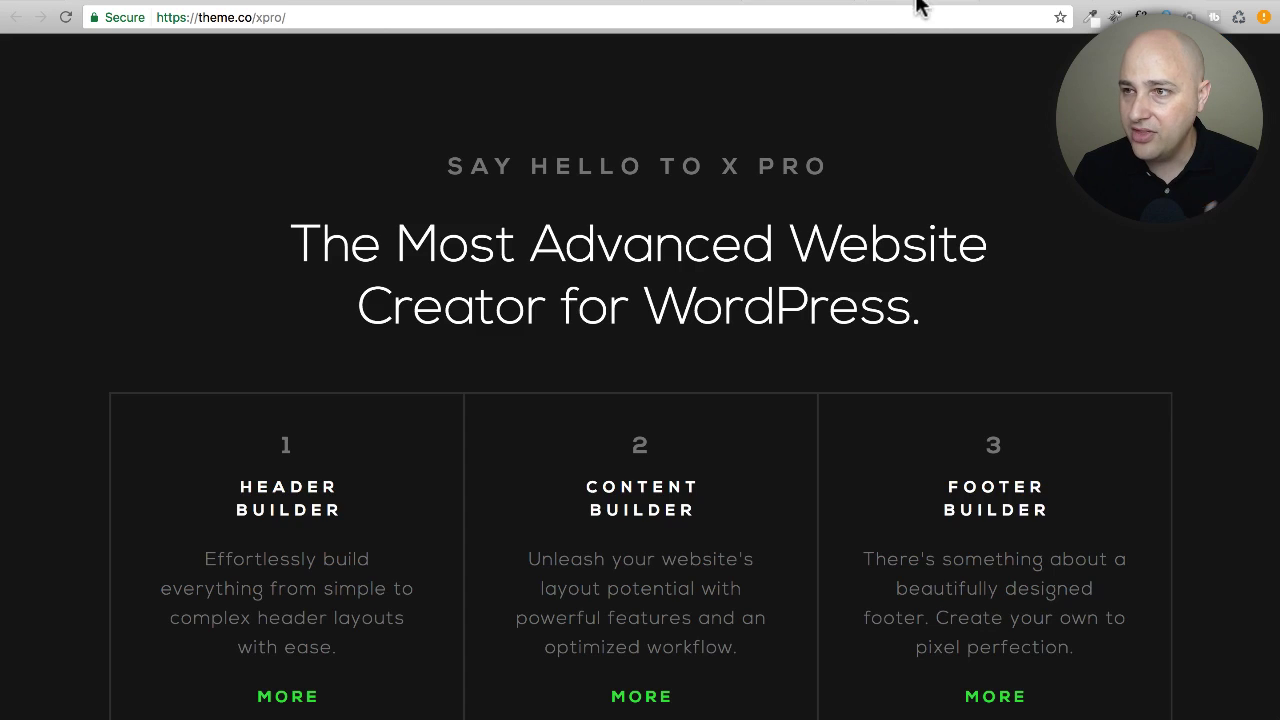
scroll(670, 262, down, 2)
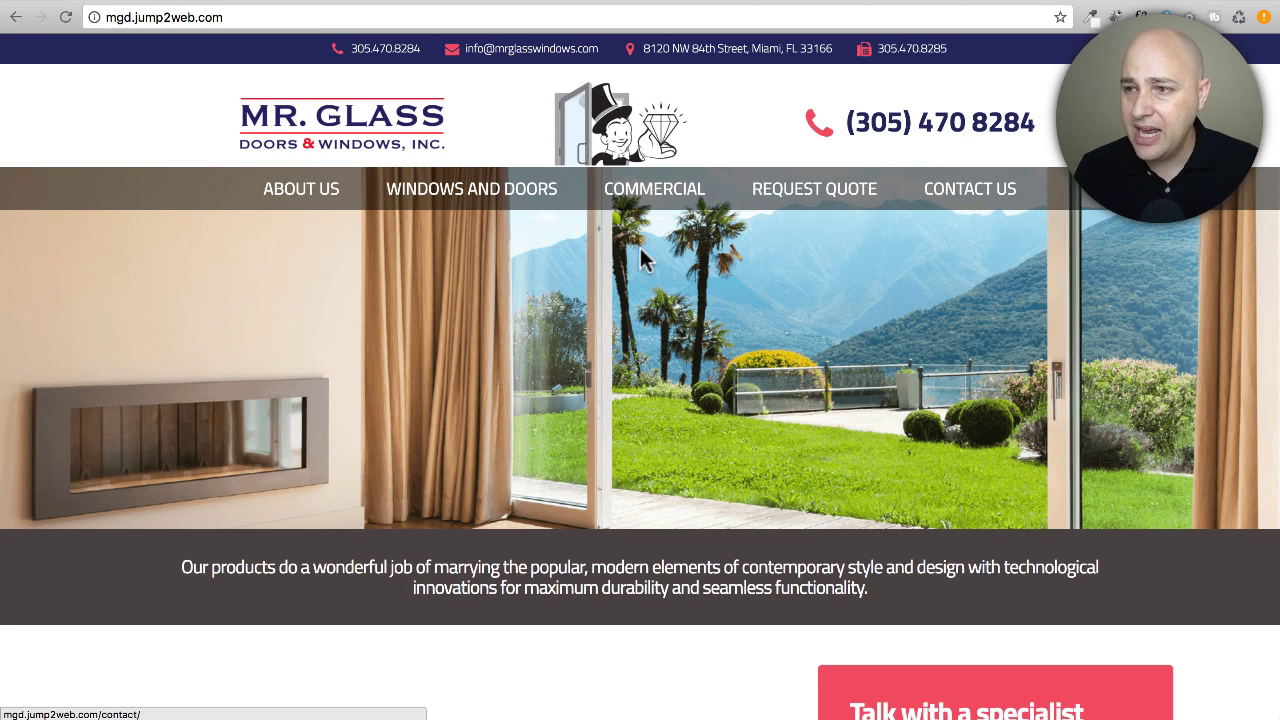
Examine the header and upper part of the Mr. Glass Doors & Windows website's home page
scroll(639, 245, down, 10)
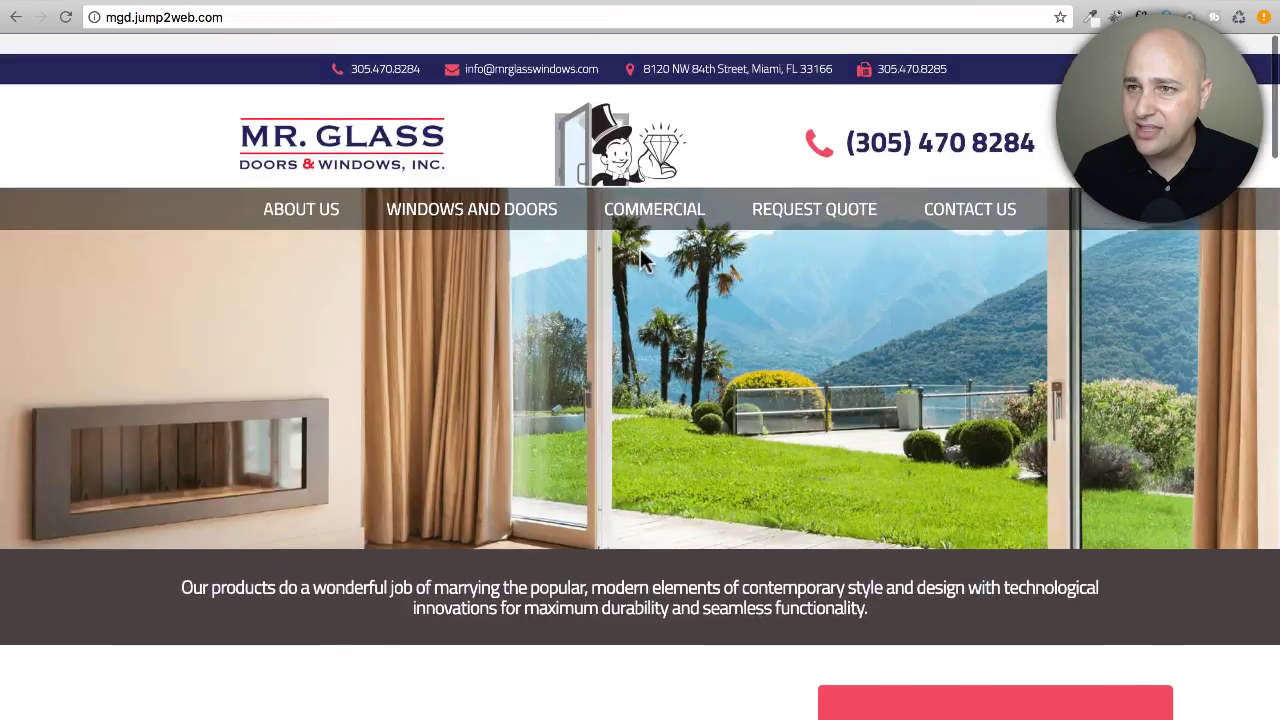
scroll(640, 255, down, 10)
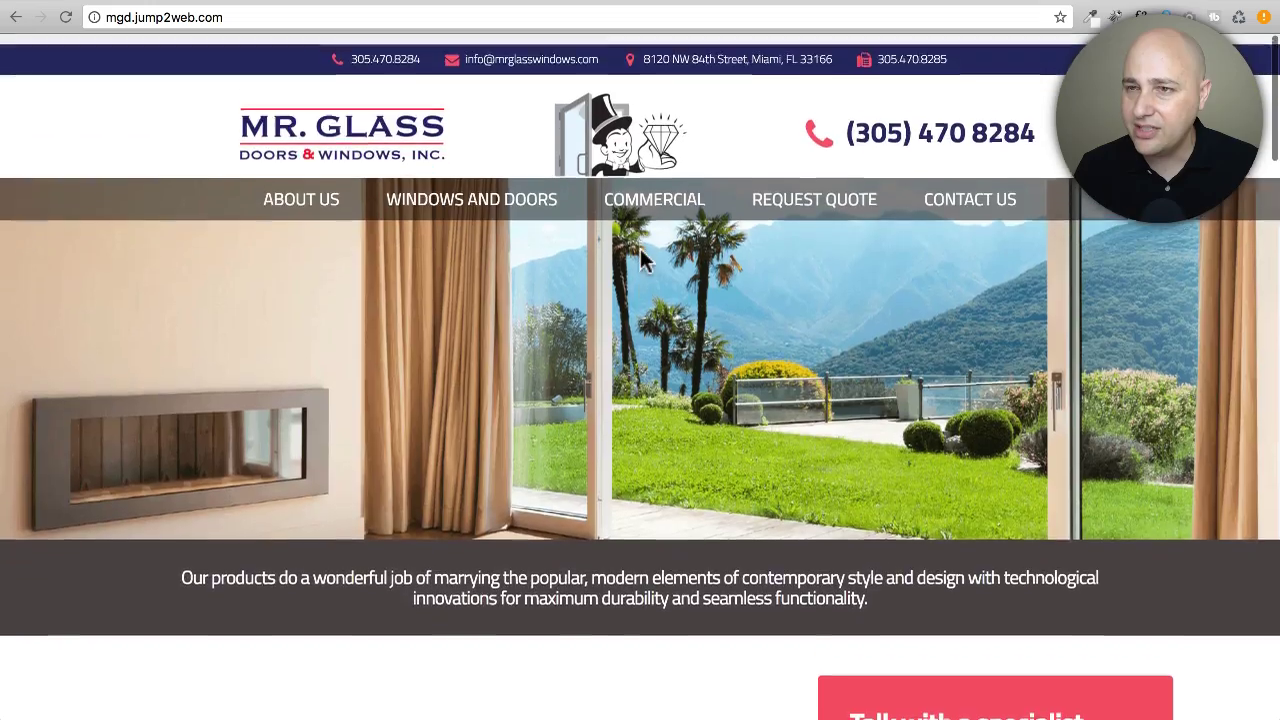
scroll(640, 252, down, 1)
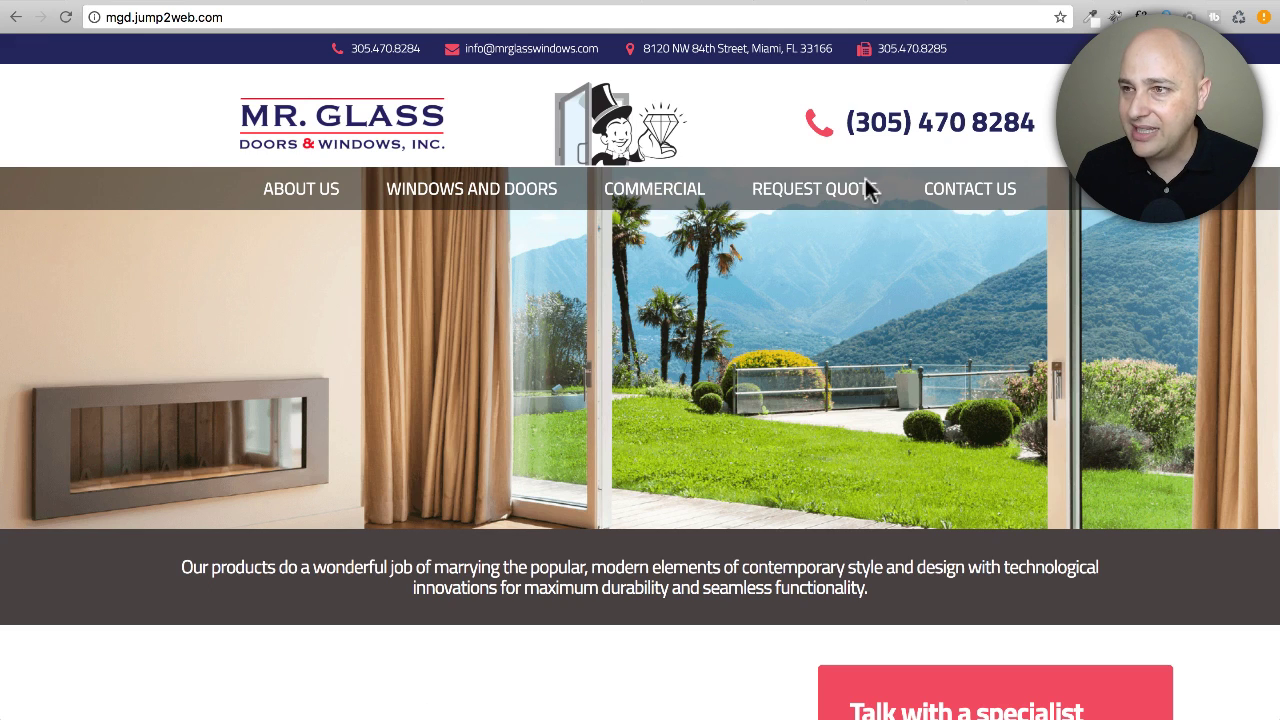
Return to the X Pro product page and review its feature list, fine print and license price
click(910, 1)
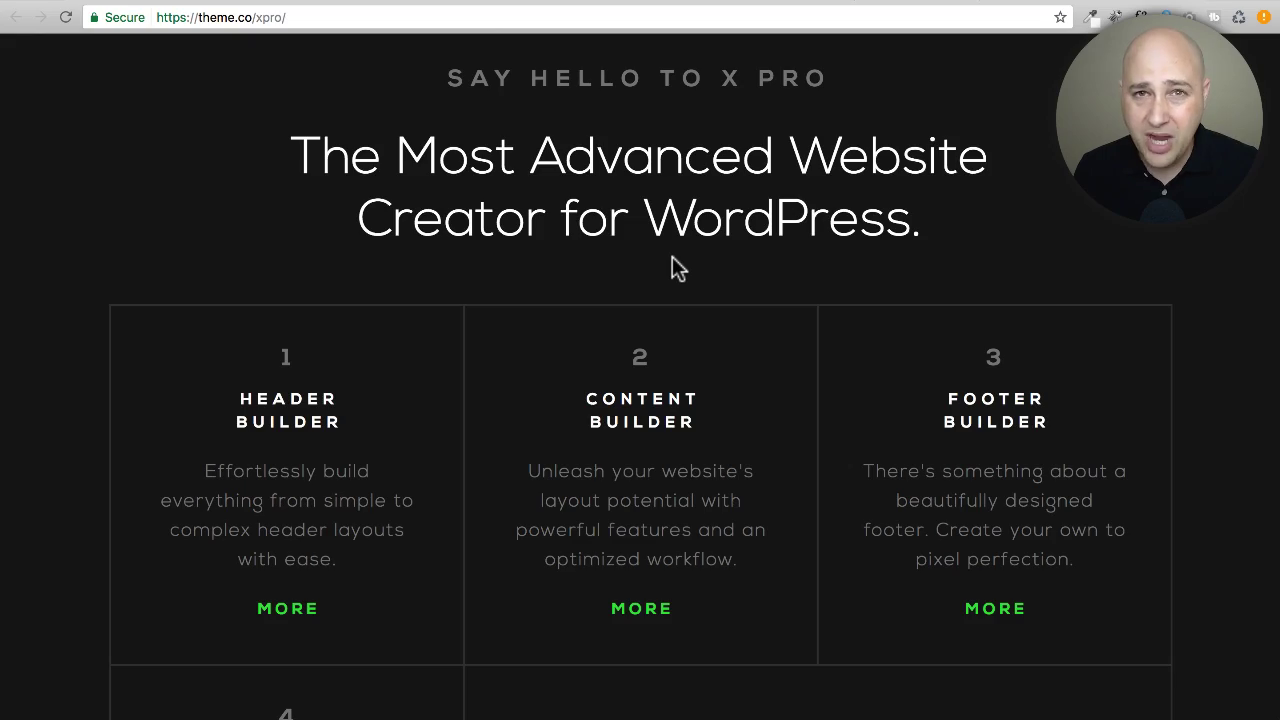
scroll(672, 258, down, 15)
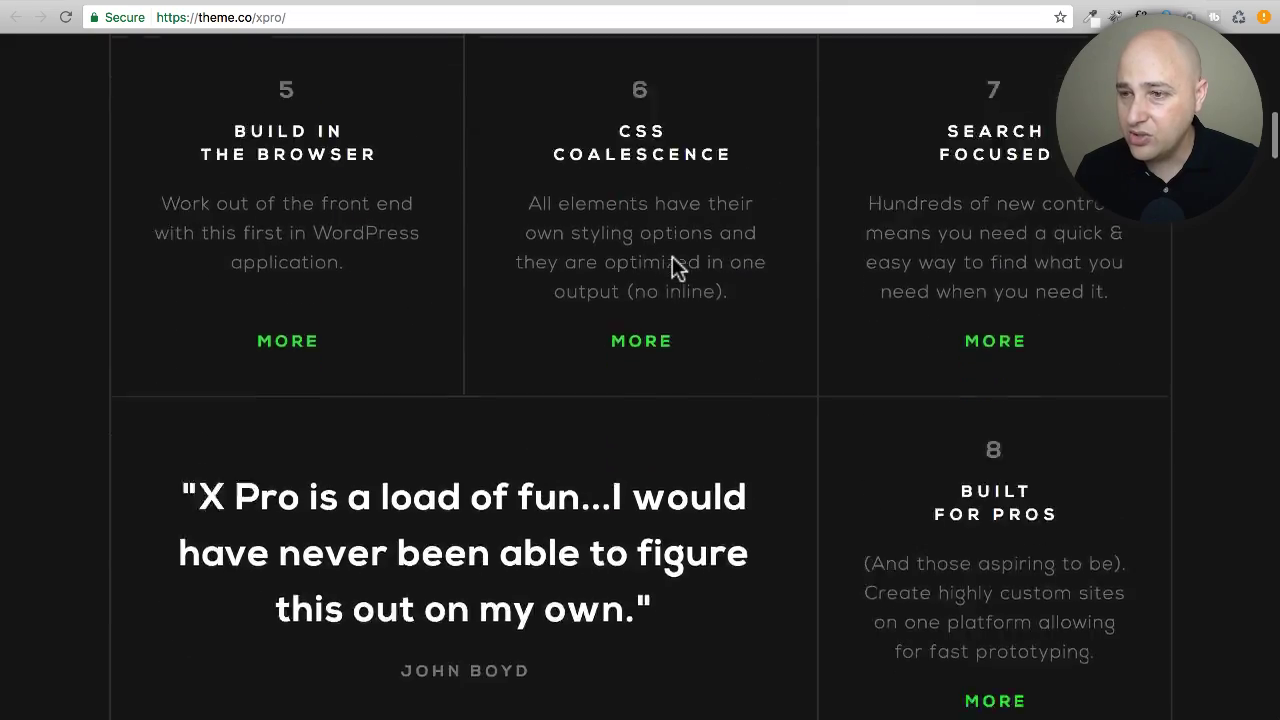
scroll(675, 265, down, 15)
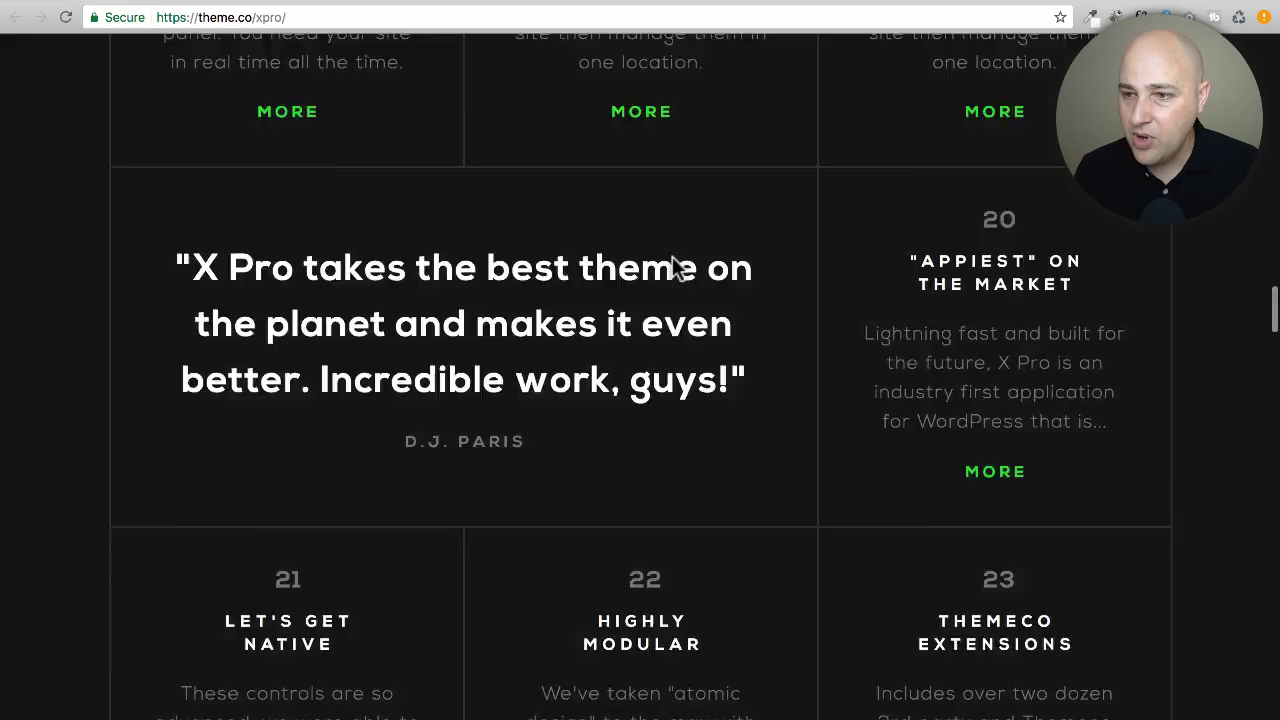
scroll(675, 266, down, 10)
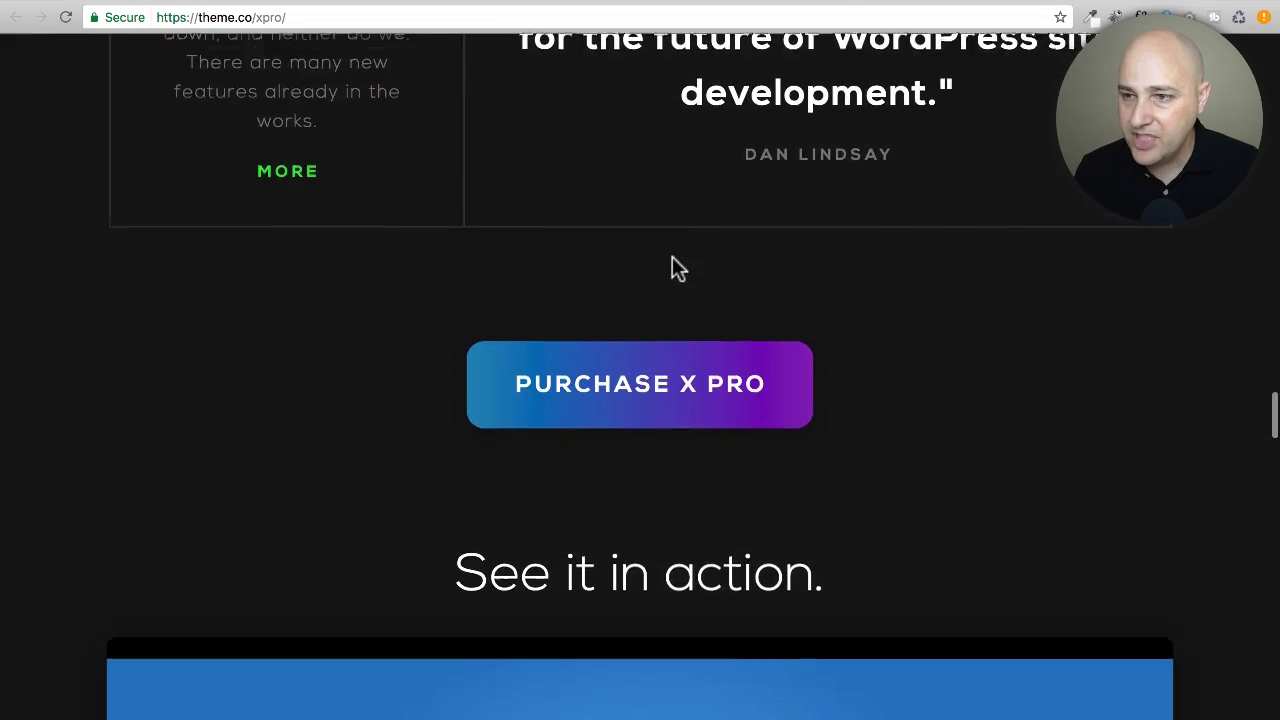
scroll(672, 258, down, 15)
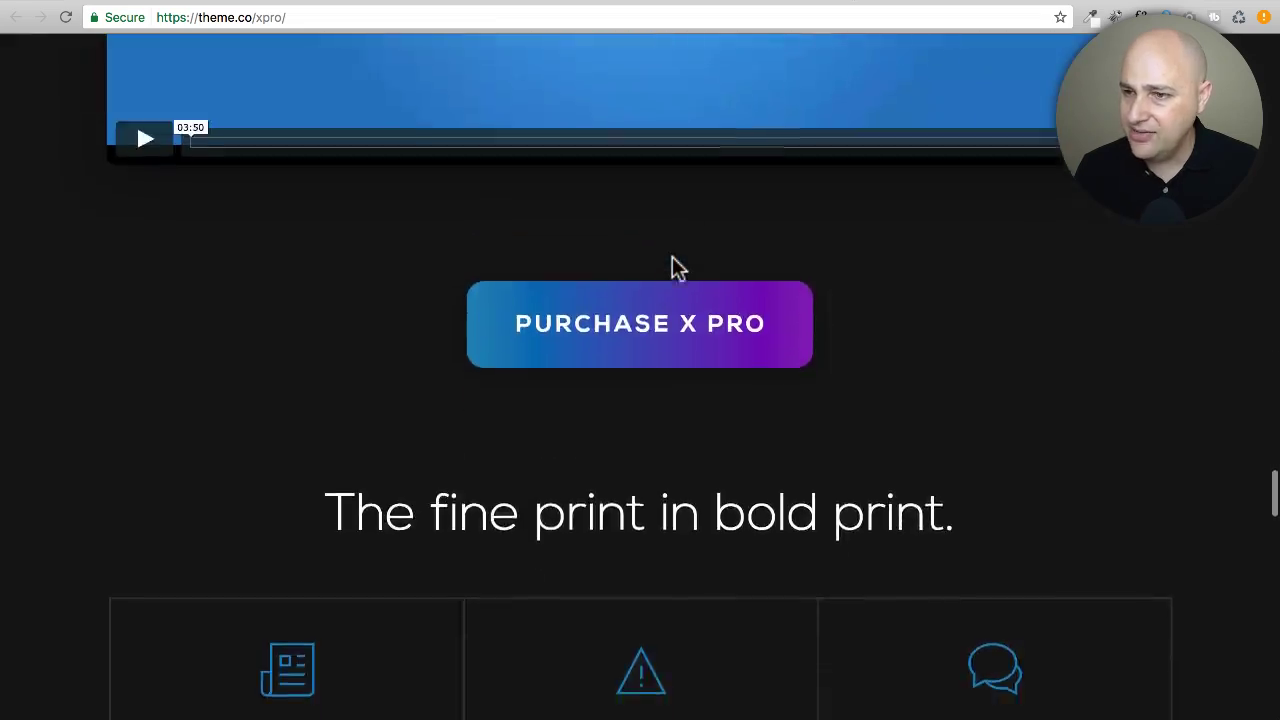
scroll(672, 258, down, 4)
scroll(672, 258, up, 7)
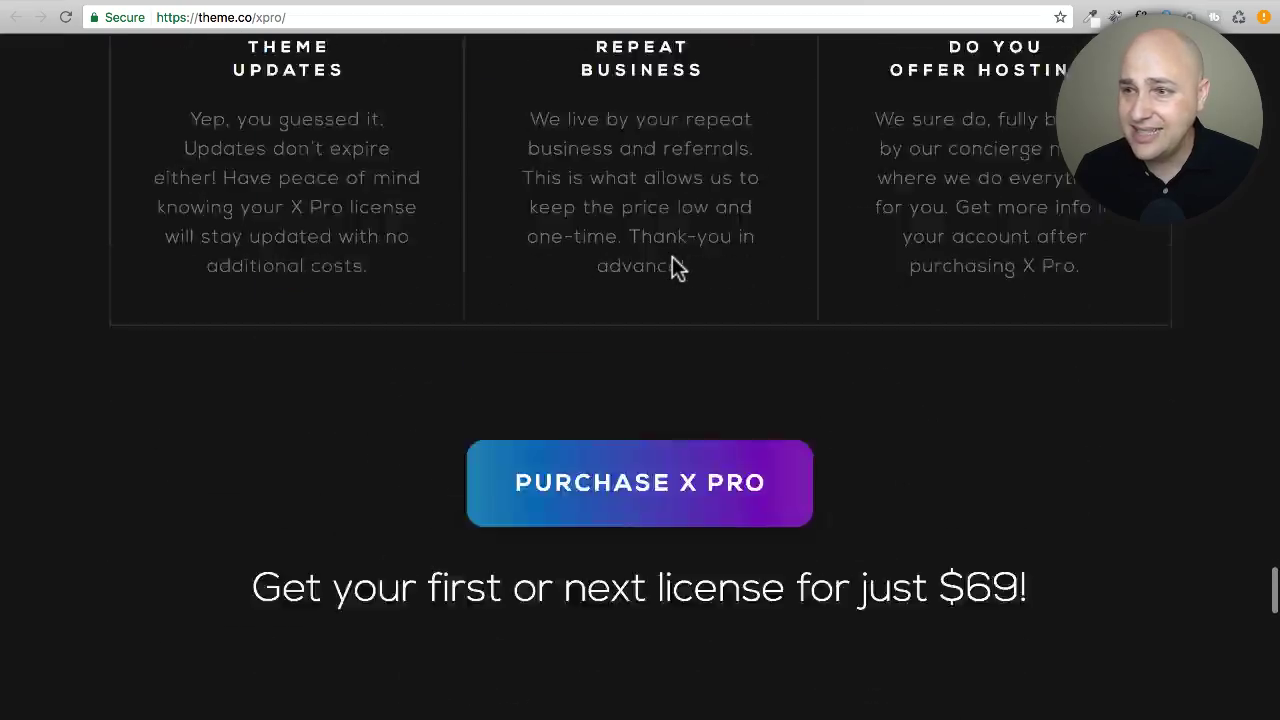
scroll(675, 258, down, 3)
scroll(675, 258, up, 3)
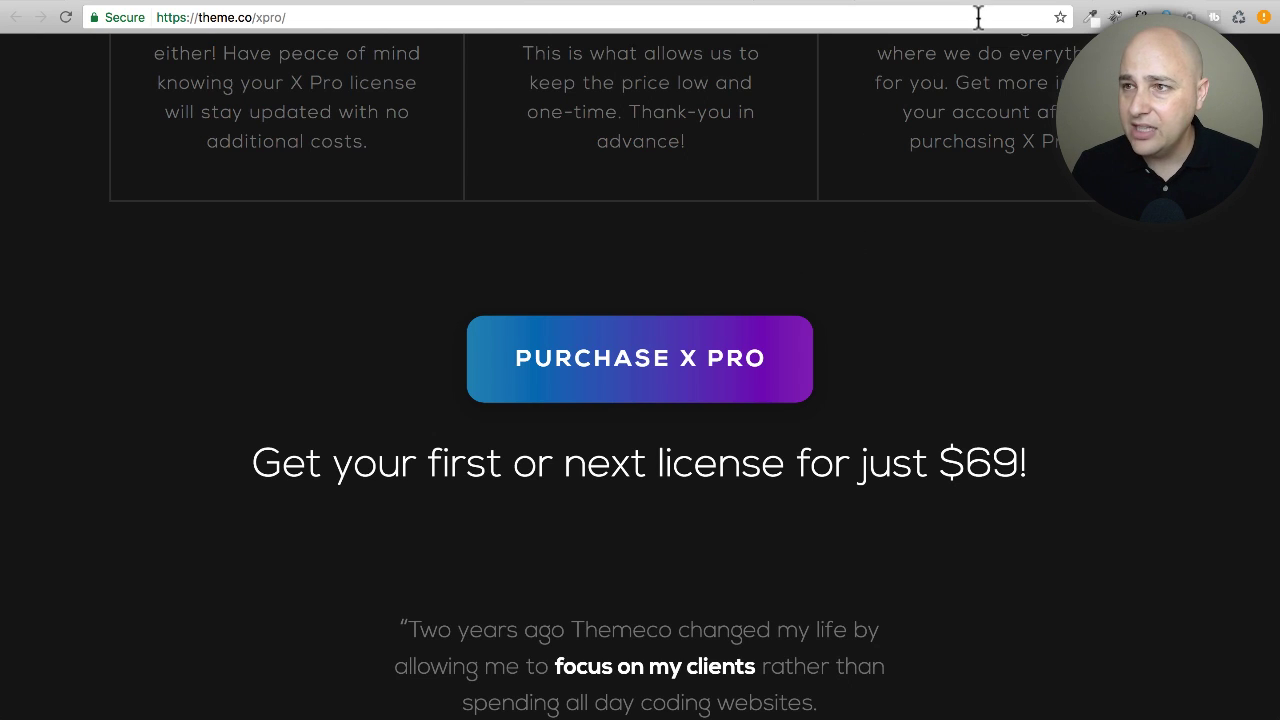
Switch to the xpro.dev WordPress dashboard and open the X Pro overview page
click(1153, 1)
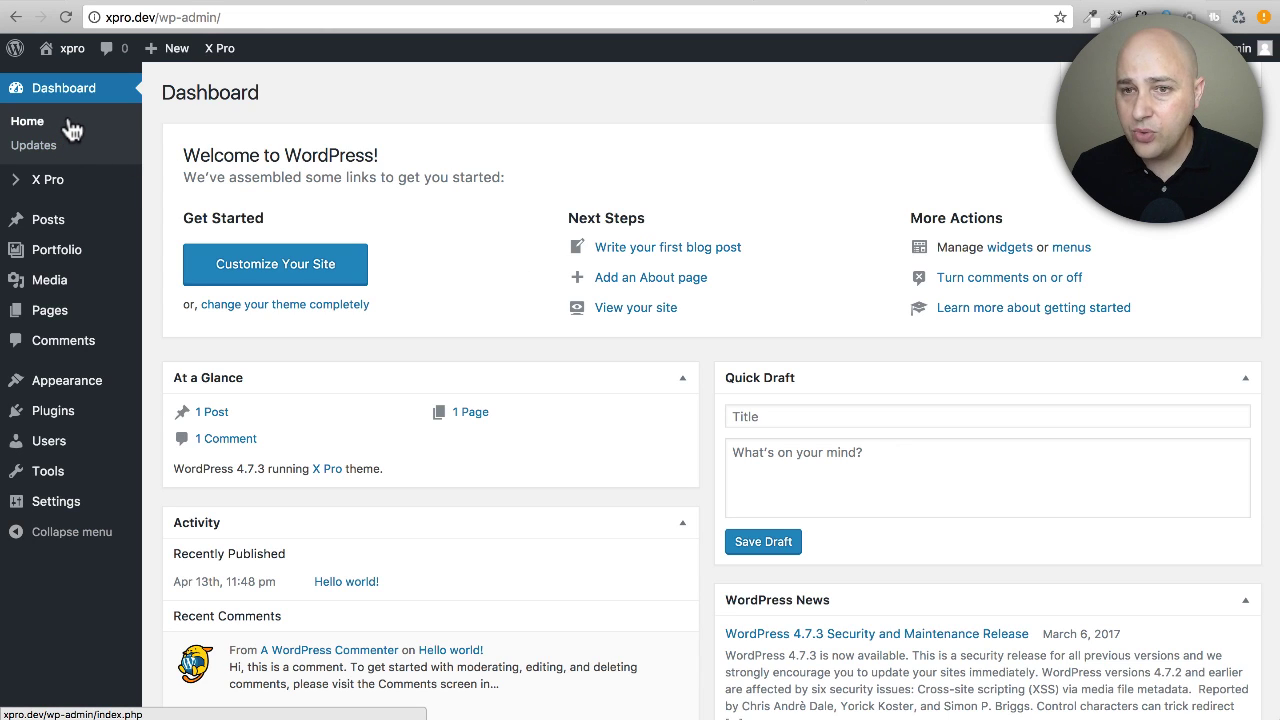
mouse_move(45, 192)
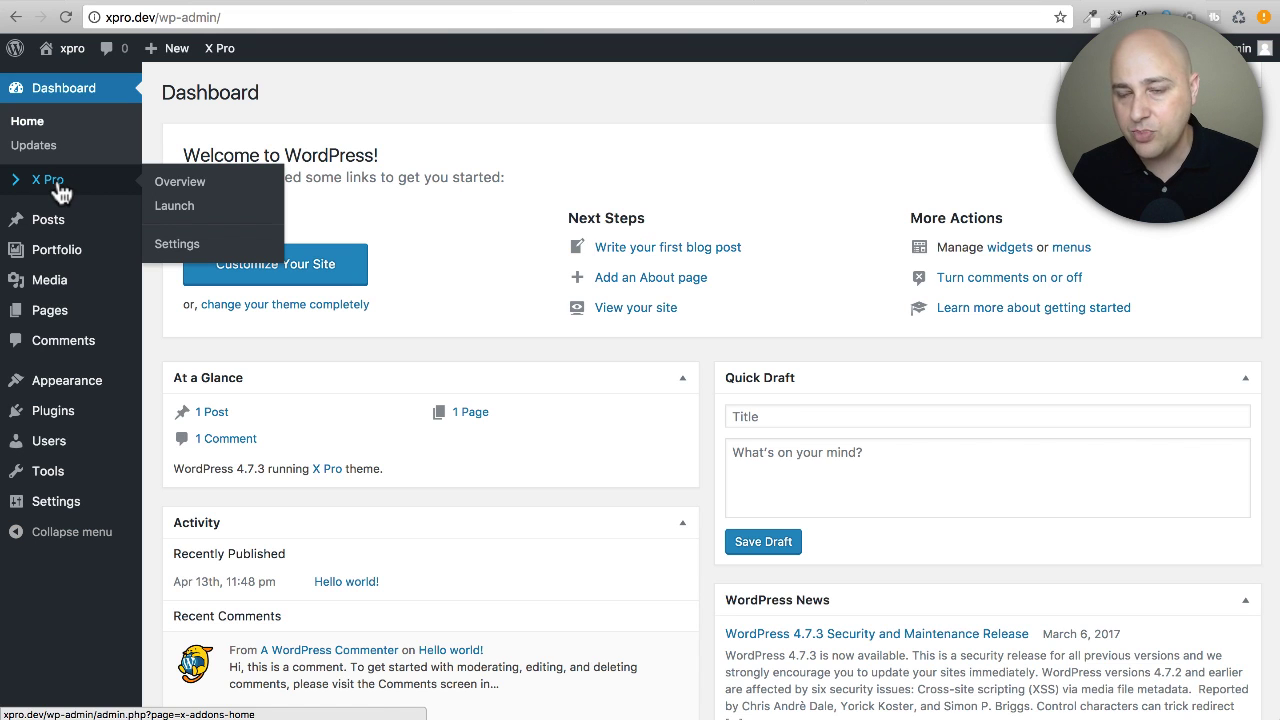
click(58, 186)
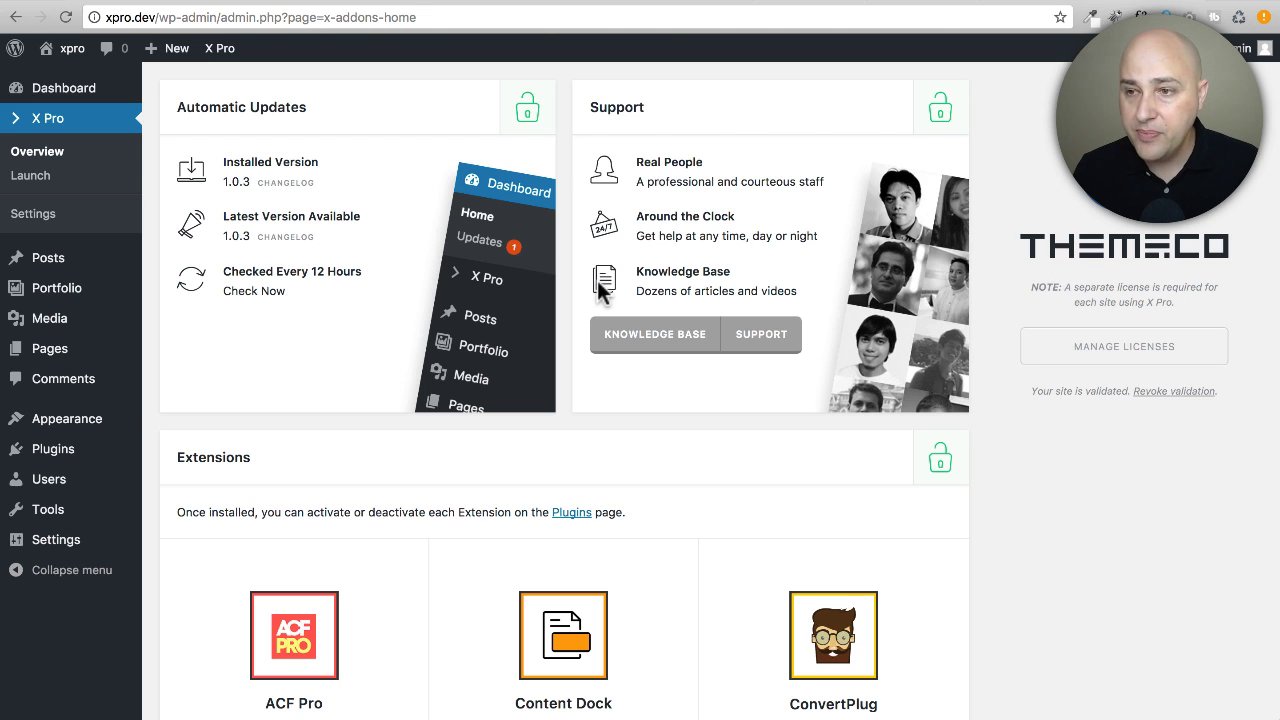
Review the bundled extensions on the X Pro overview page, from ACF Pro through Smooth Scroll
scroll(600, 285, down, 5)
scroll(600, 290, up, 1)
click(632, 281)
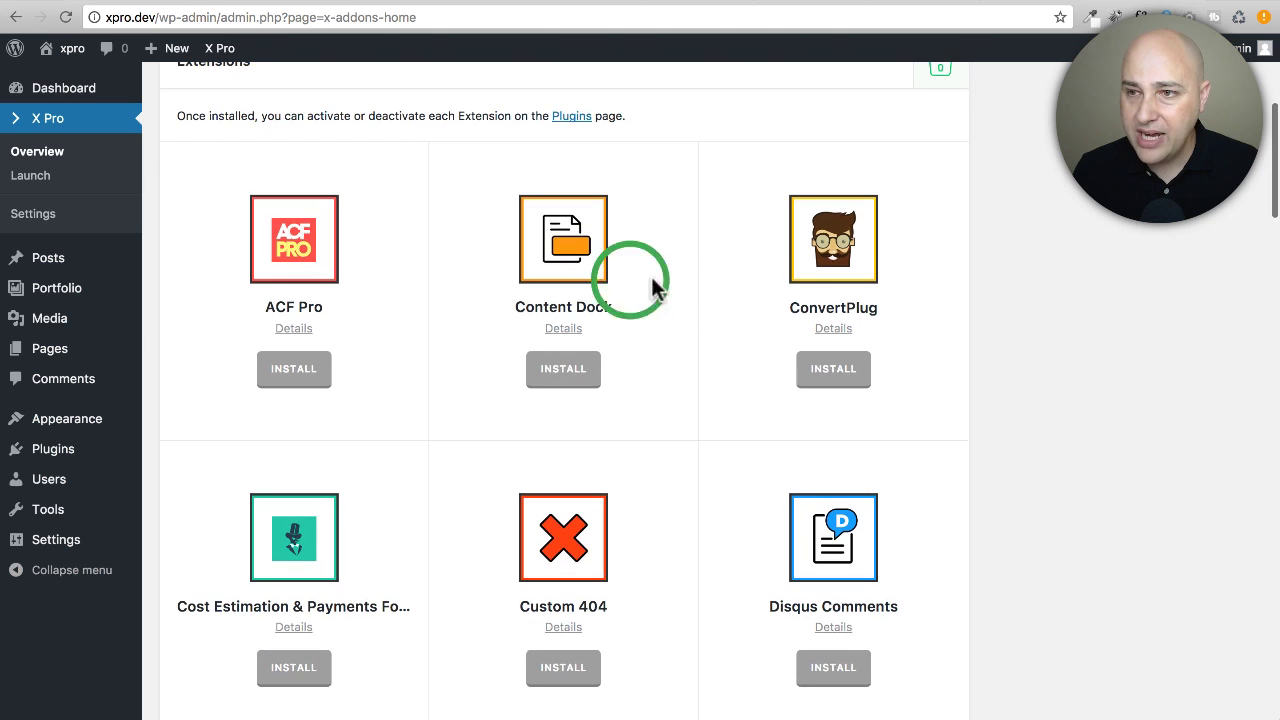
scroll(690, 250, up, 1)
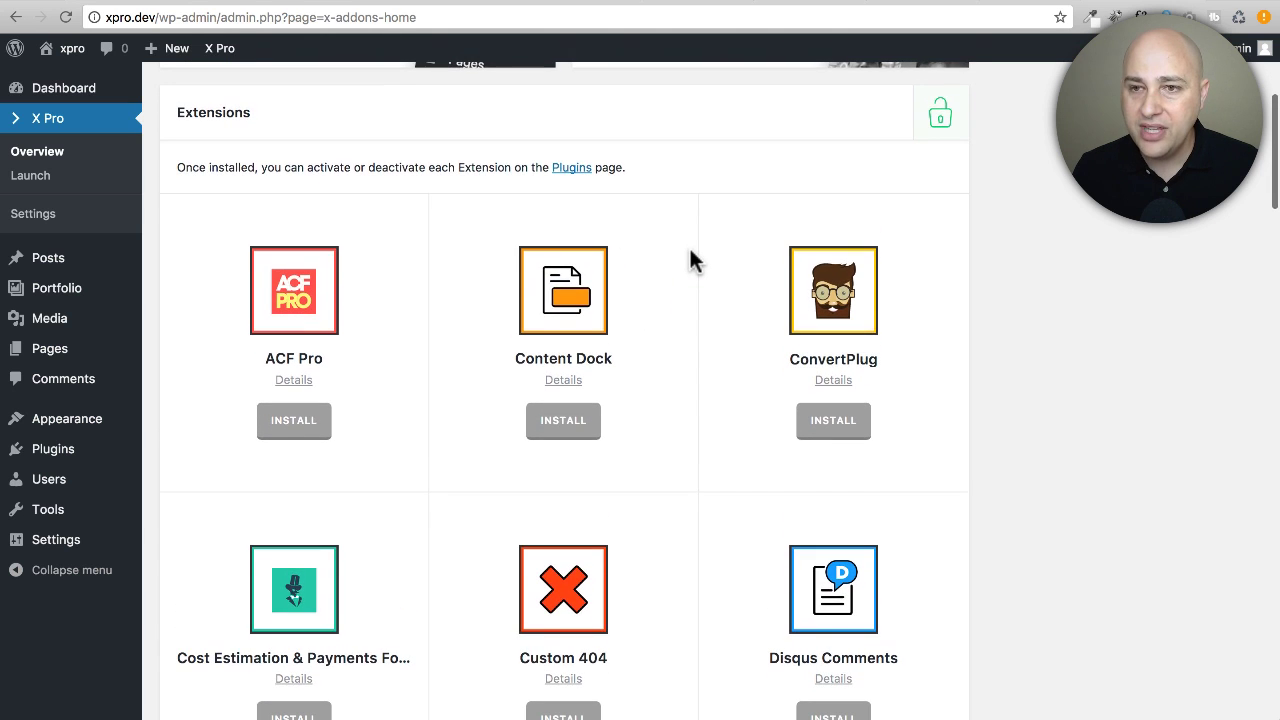
scroll(690, 261, down, 1)
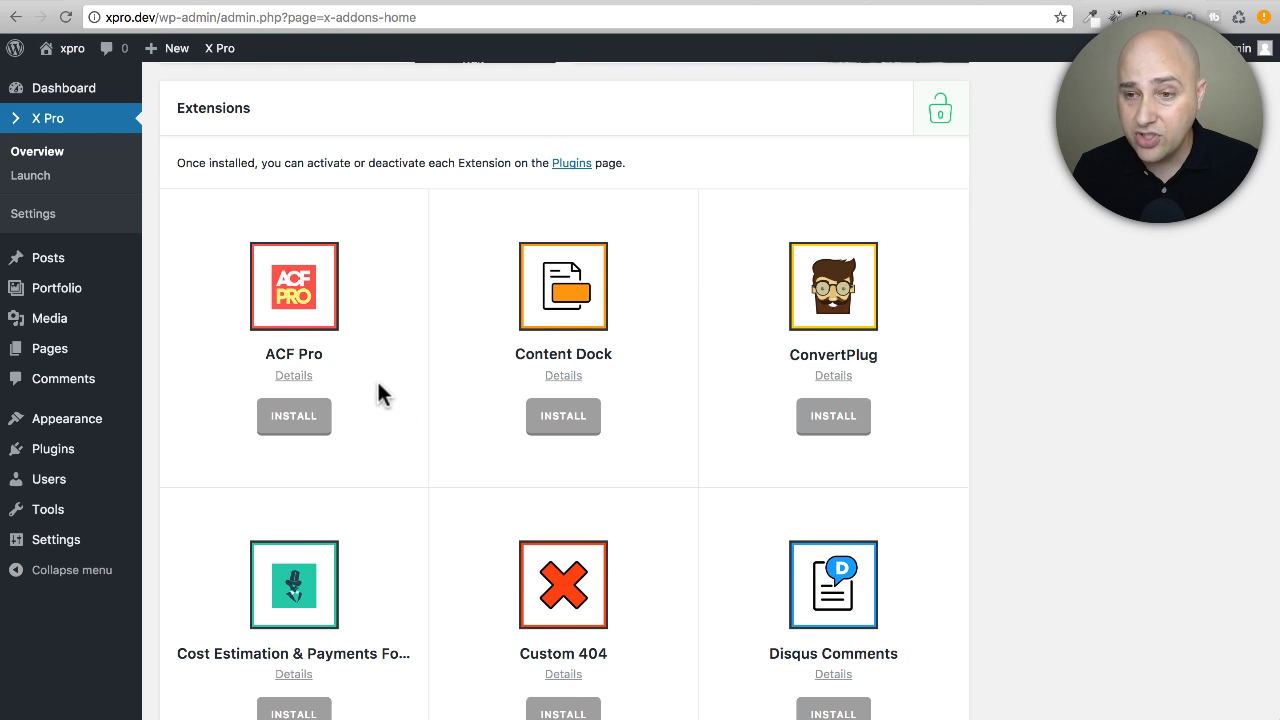
scroll(390, 372, down, 2)
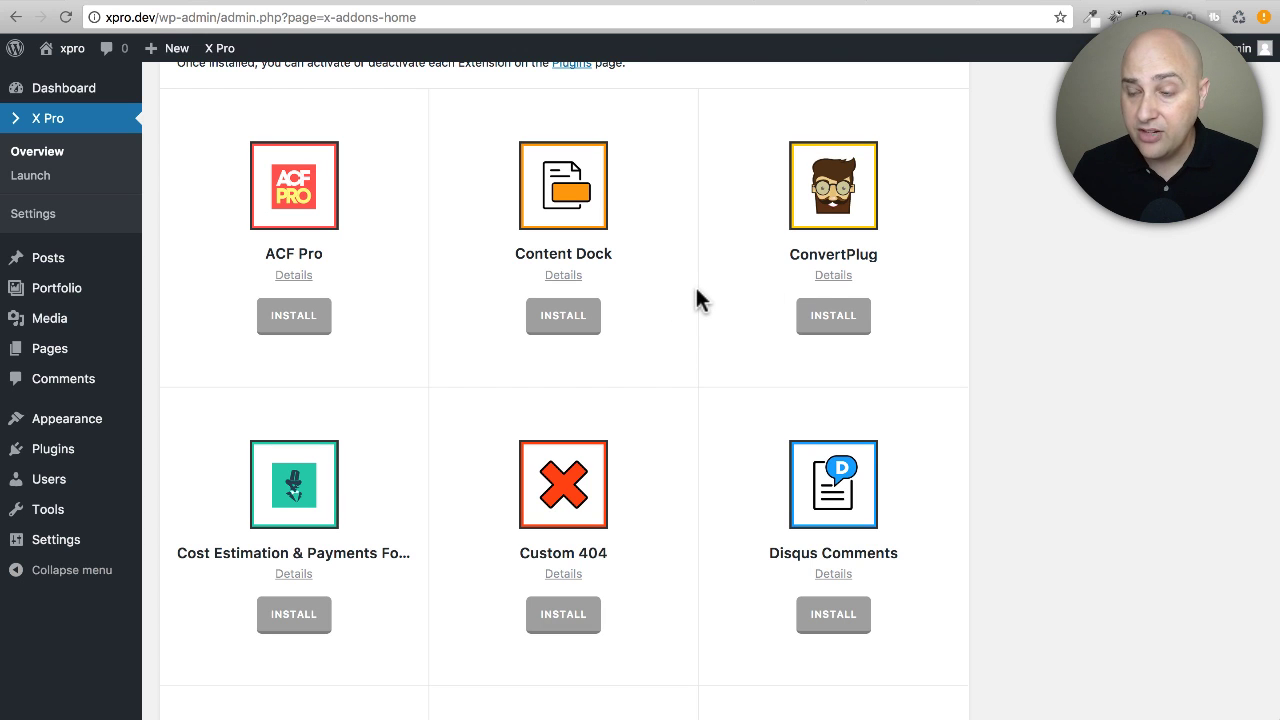
scroll(651, 292, down, 6)
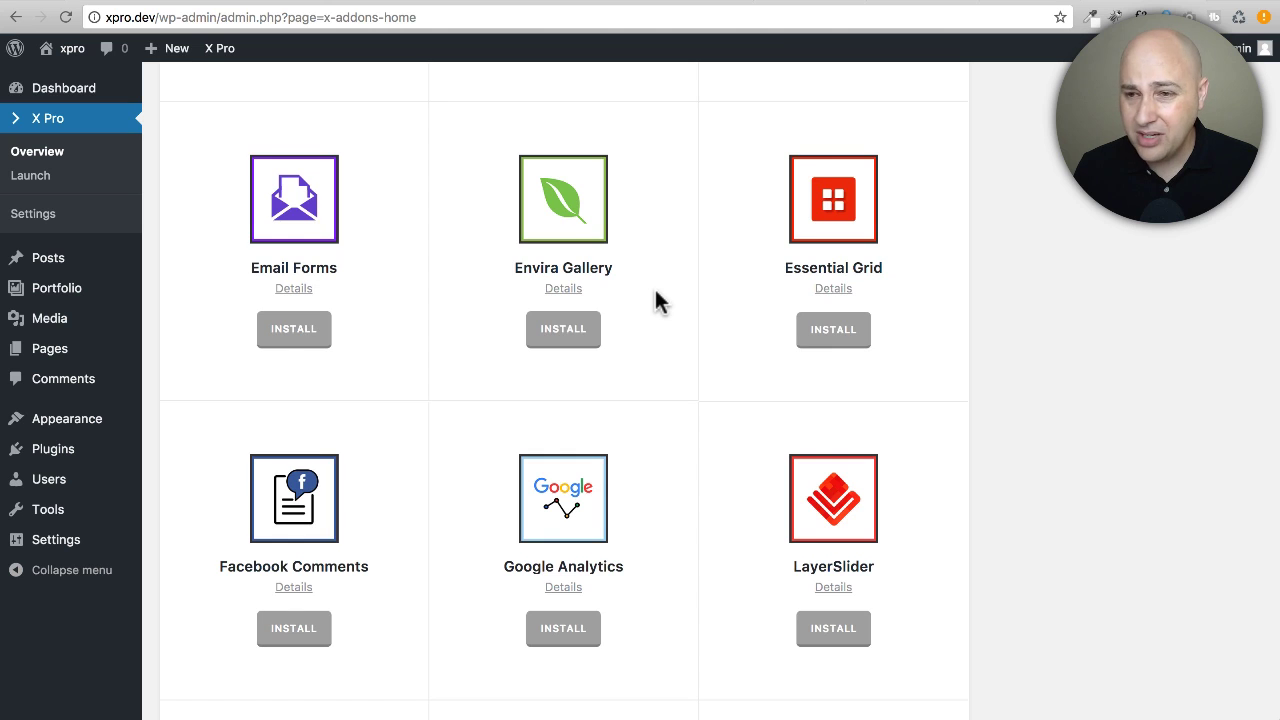
scroll(655, 290, down, 1)
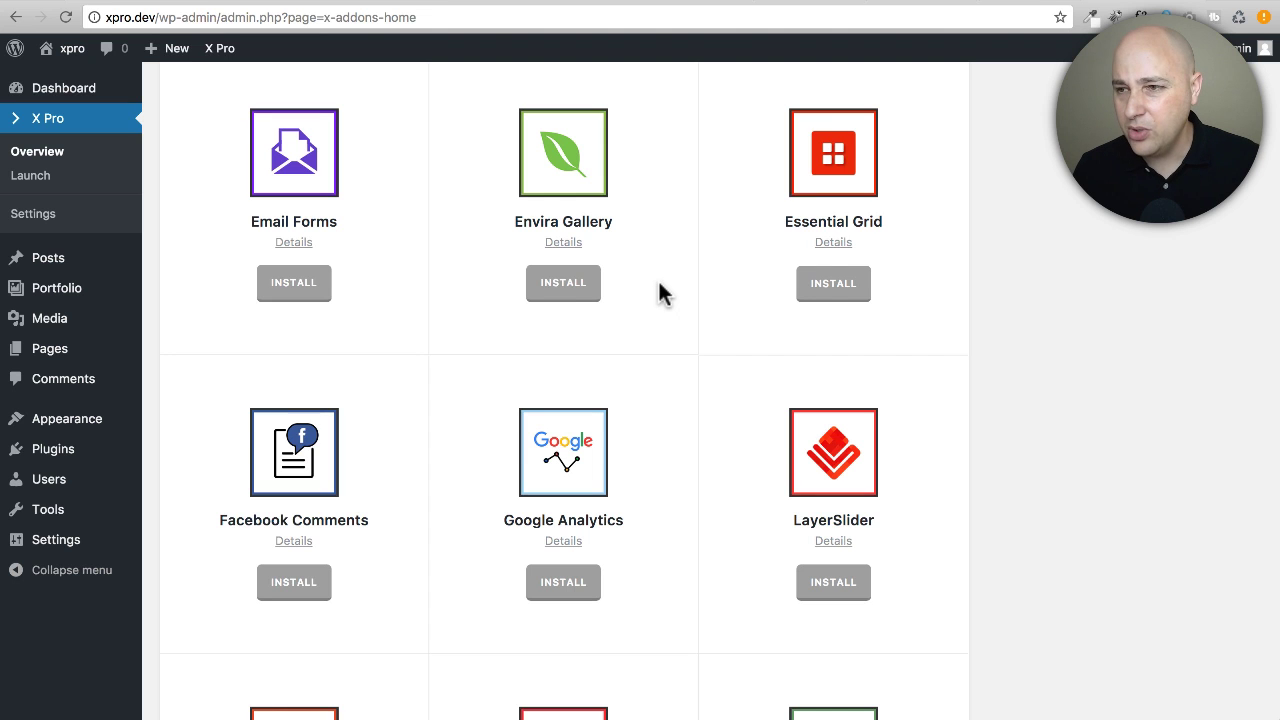
scroll(660, 297, down, 3)
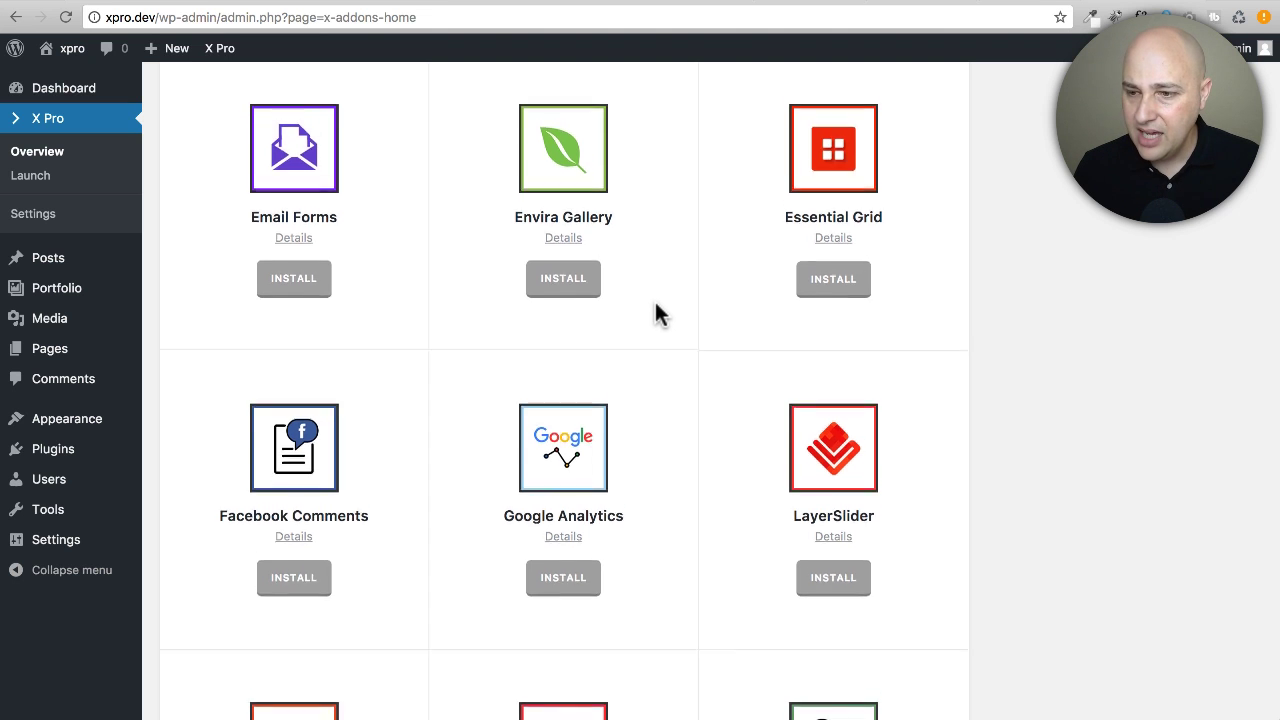
scroll(661, 298, down, 1)
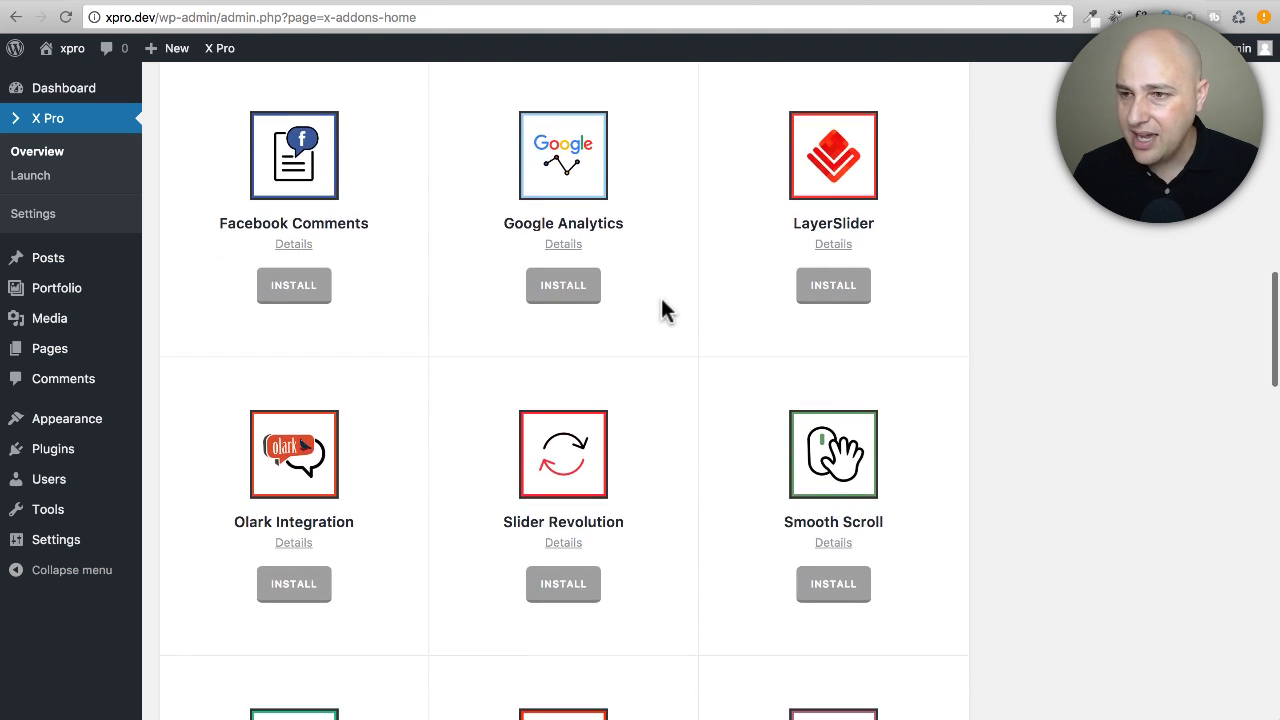
scroll(661, 298, down, 3)
scroll(663, 295, up, 4)
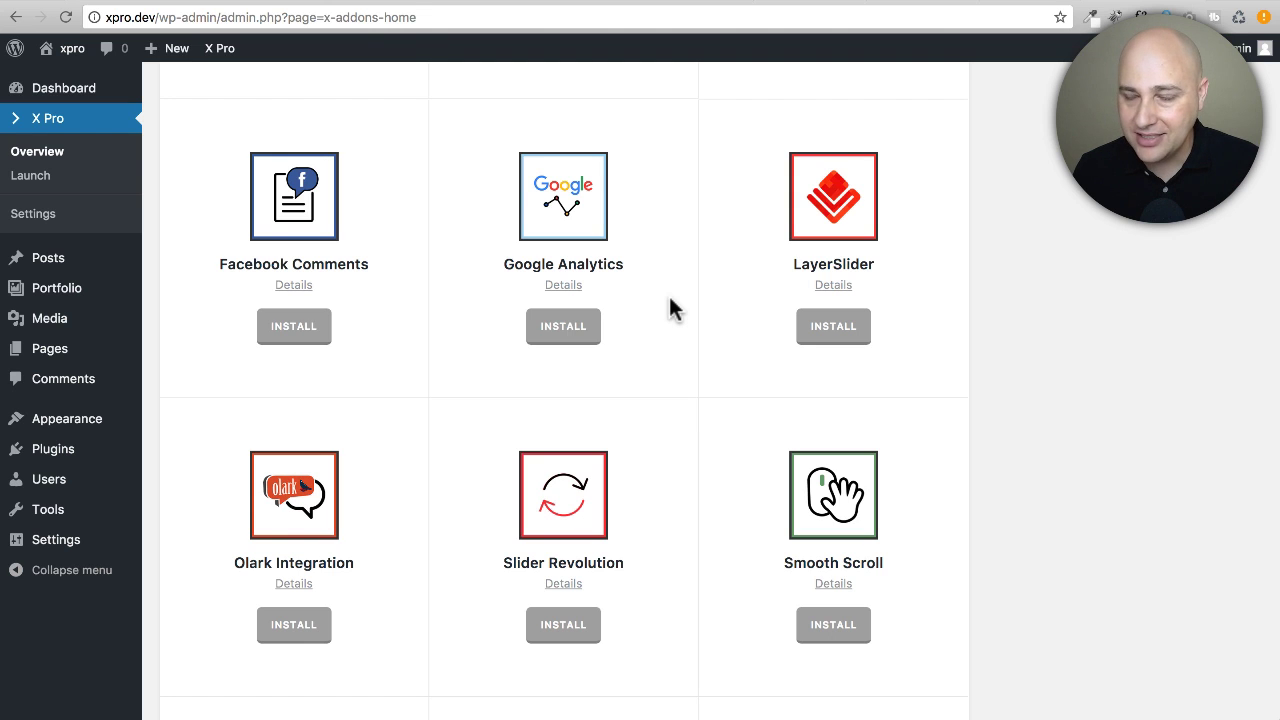
scroll(669, 300, down, 1)
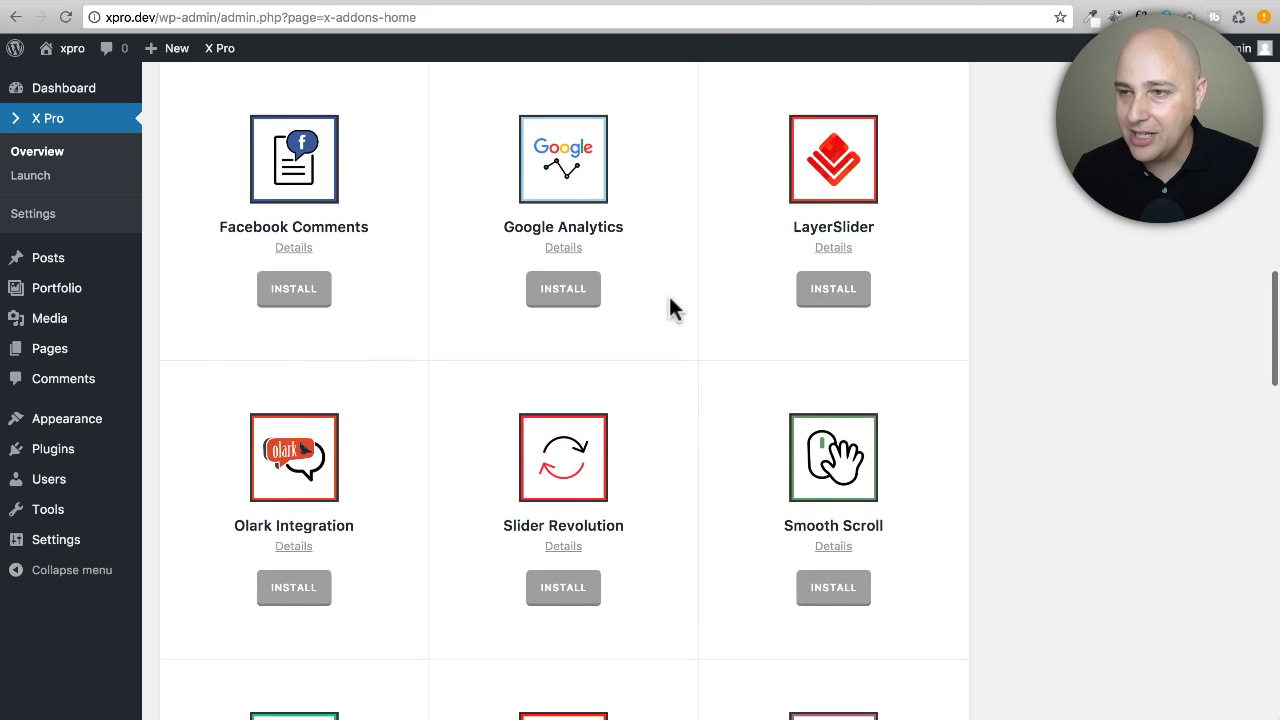
Examine the remaining bundled extensions, from Snippet and Soliloquy through Visual Composer and Woo Checkout Editor
scroll(678, 305, down, 5)
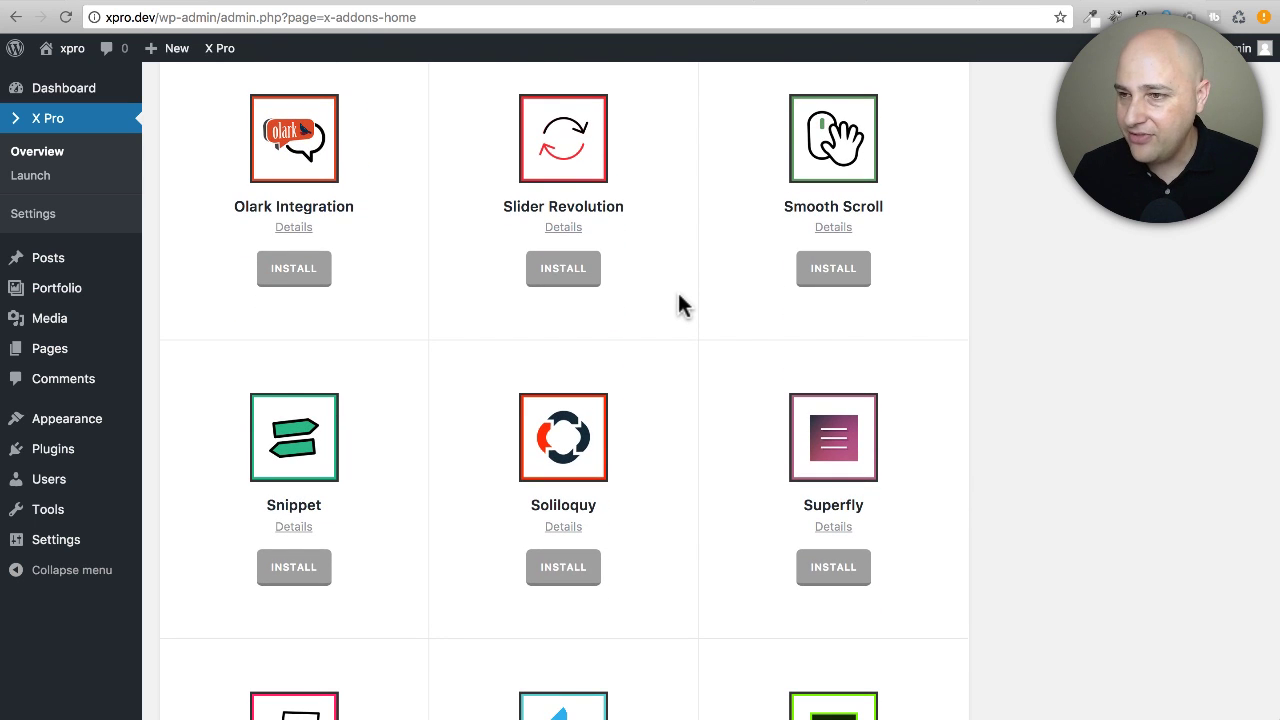
scroll(678, 305, down, 5)
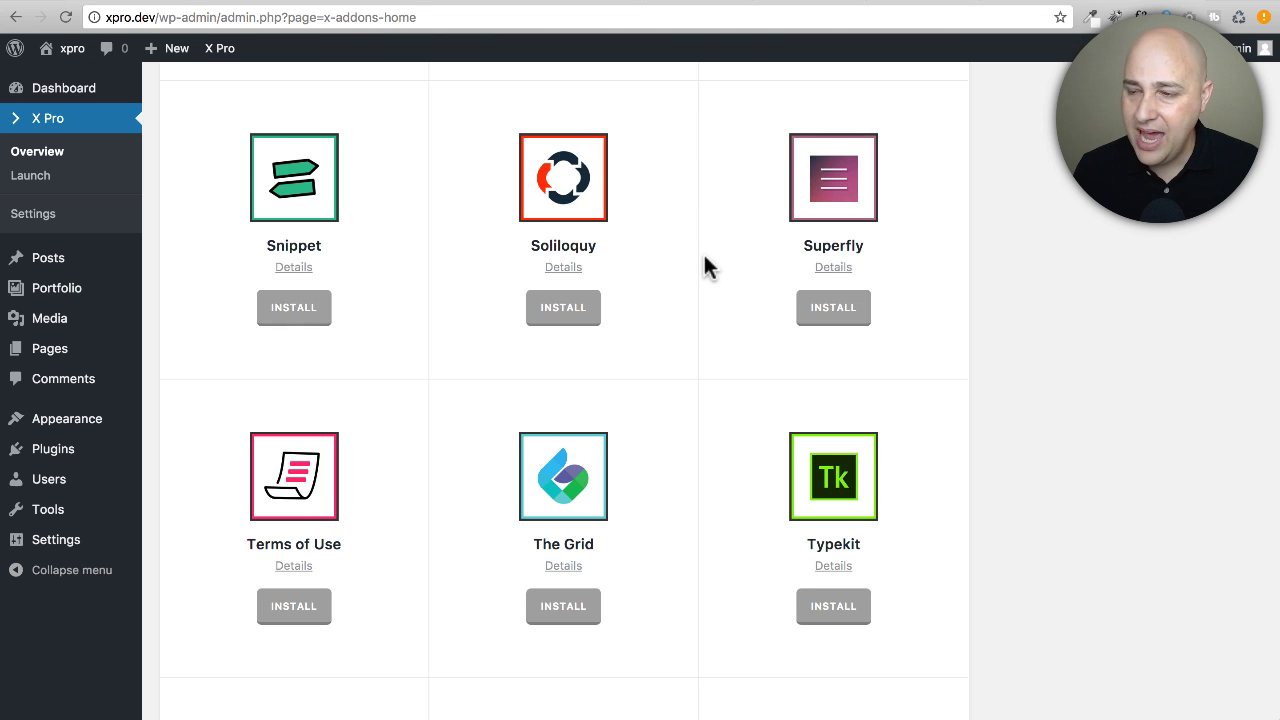
scroll(705, 265, down, 5)
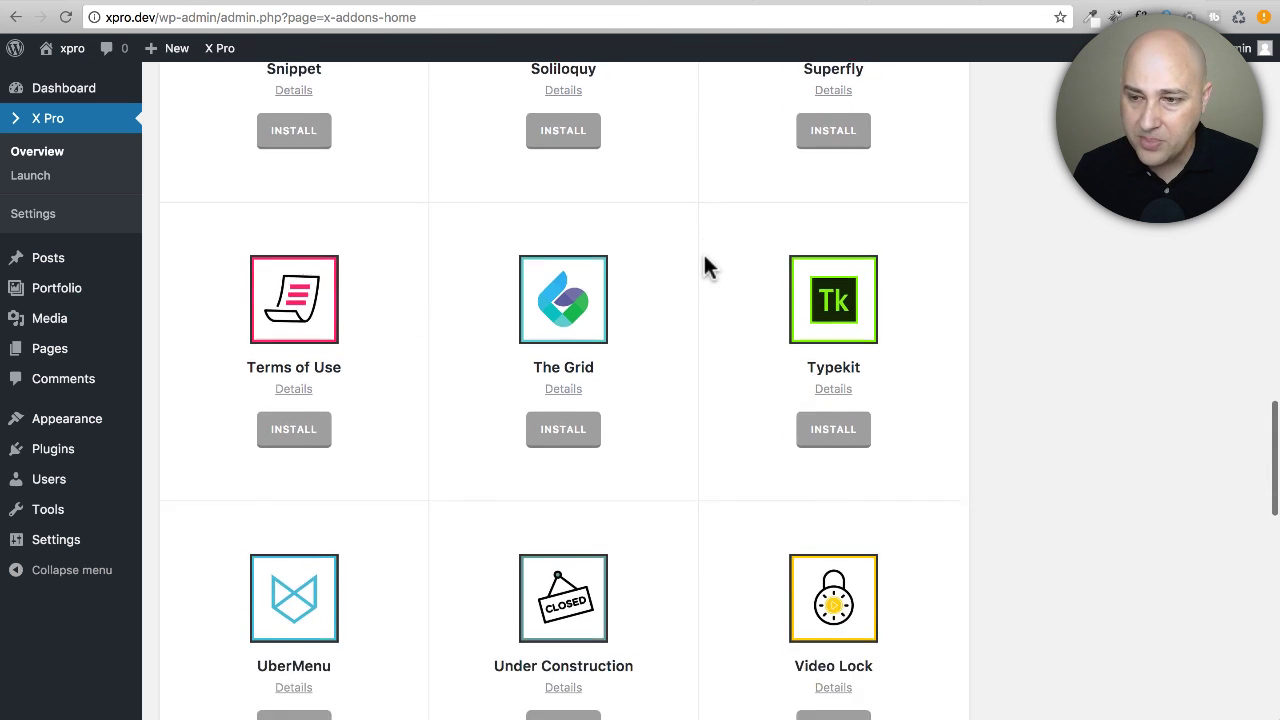
scroll(705, 265, down, 5)
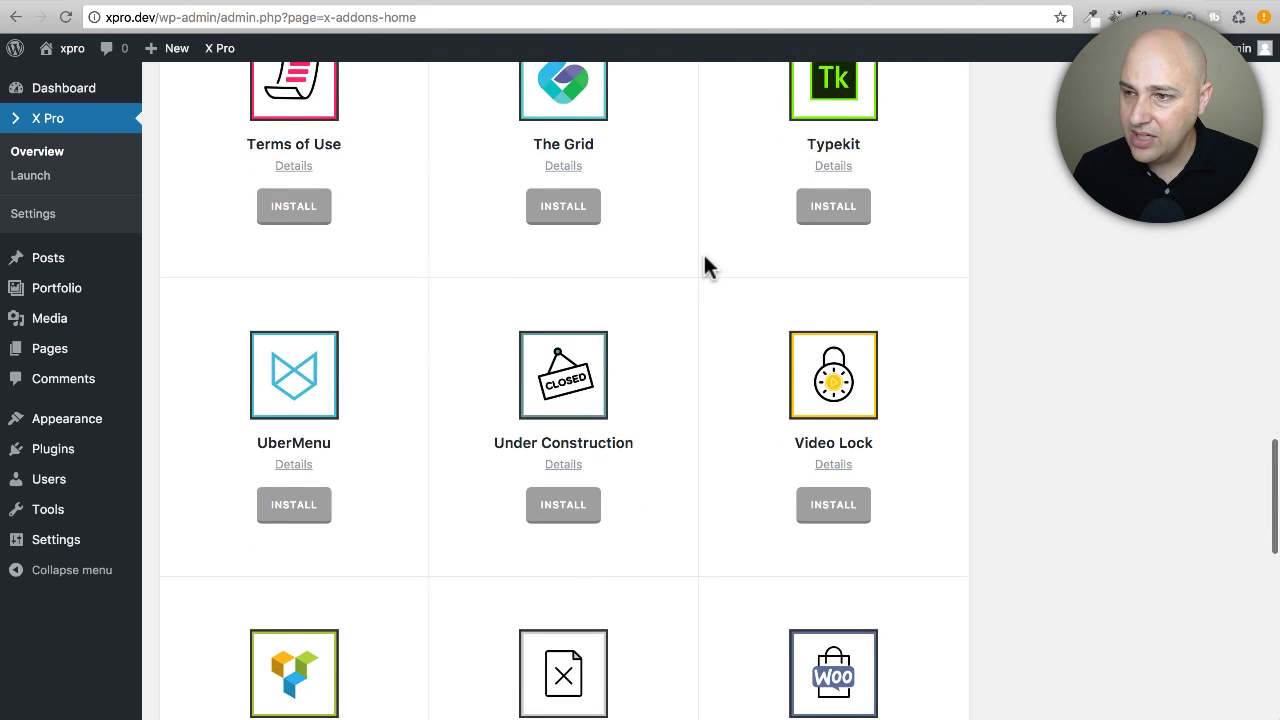
scroll(705, 265, down, 3)
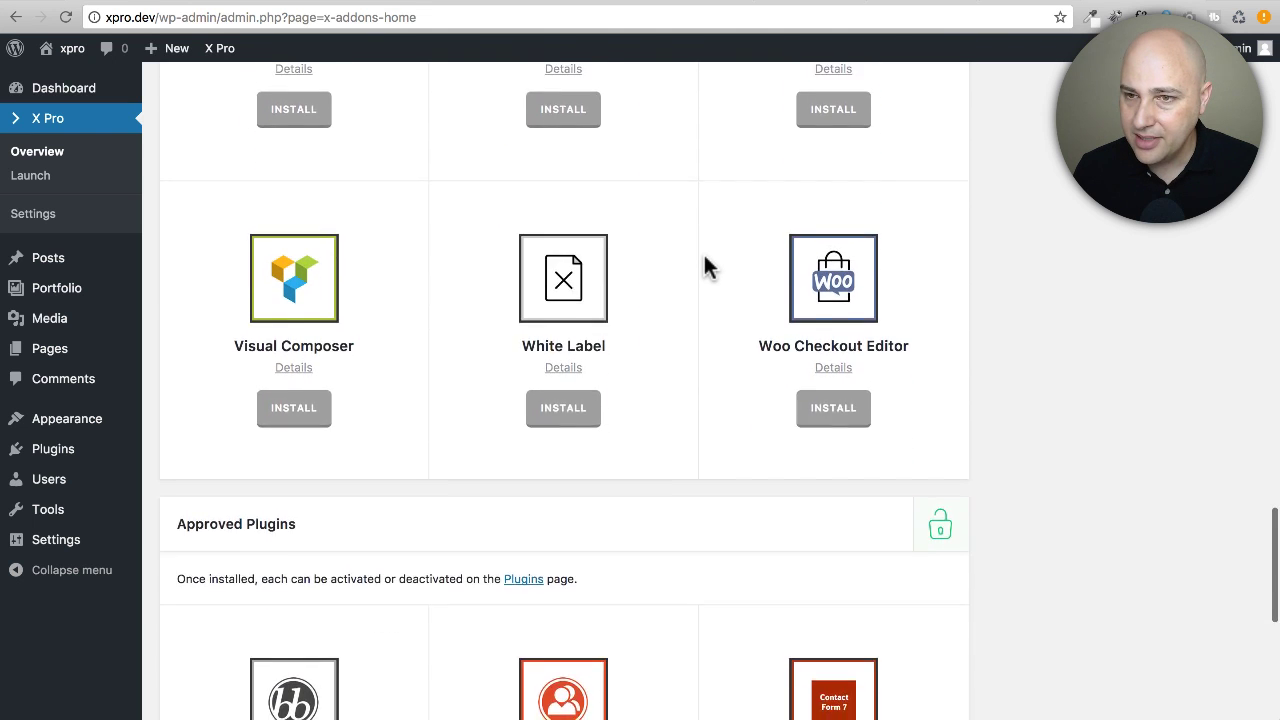
scroll(705, 265, up, 4)
scroll(705, 265, down, 2)
scroll(705, 265, down, 1)
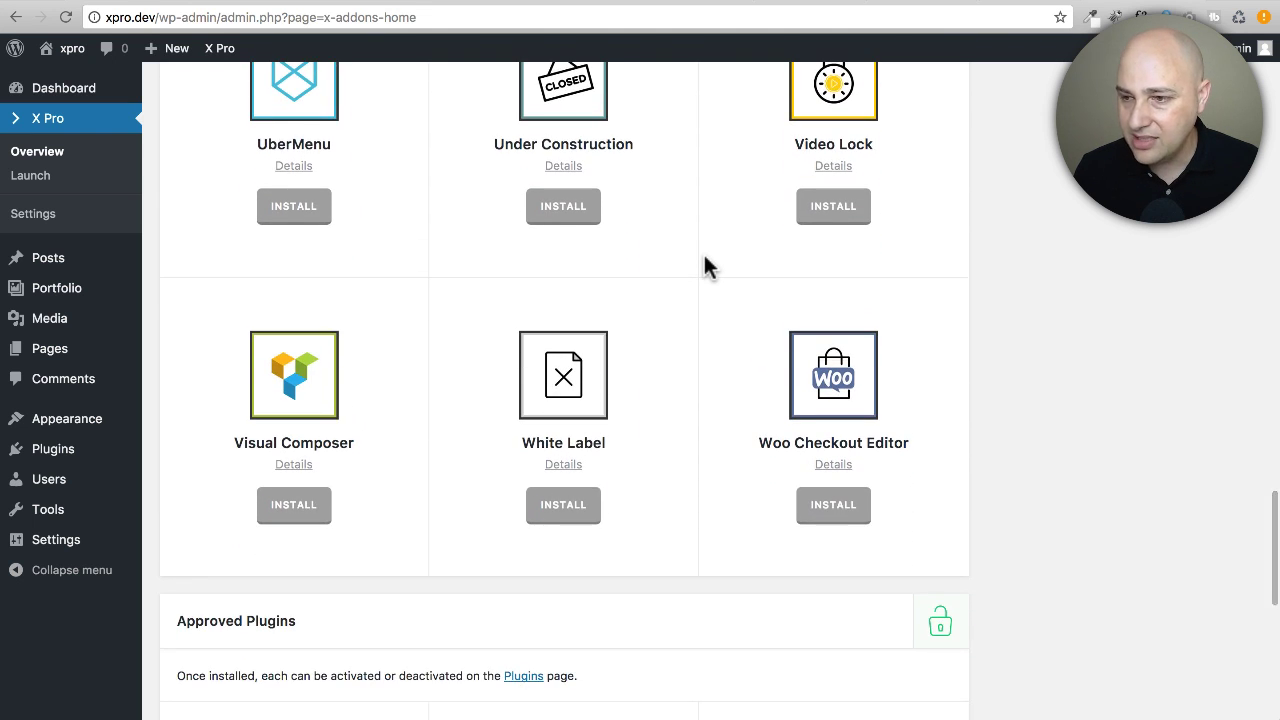
Review the Approved Plugins section, including bbPress and WooCommerce, and return to the start of the overview page
scroll(705, 265, down, 3)
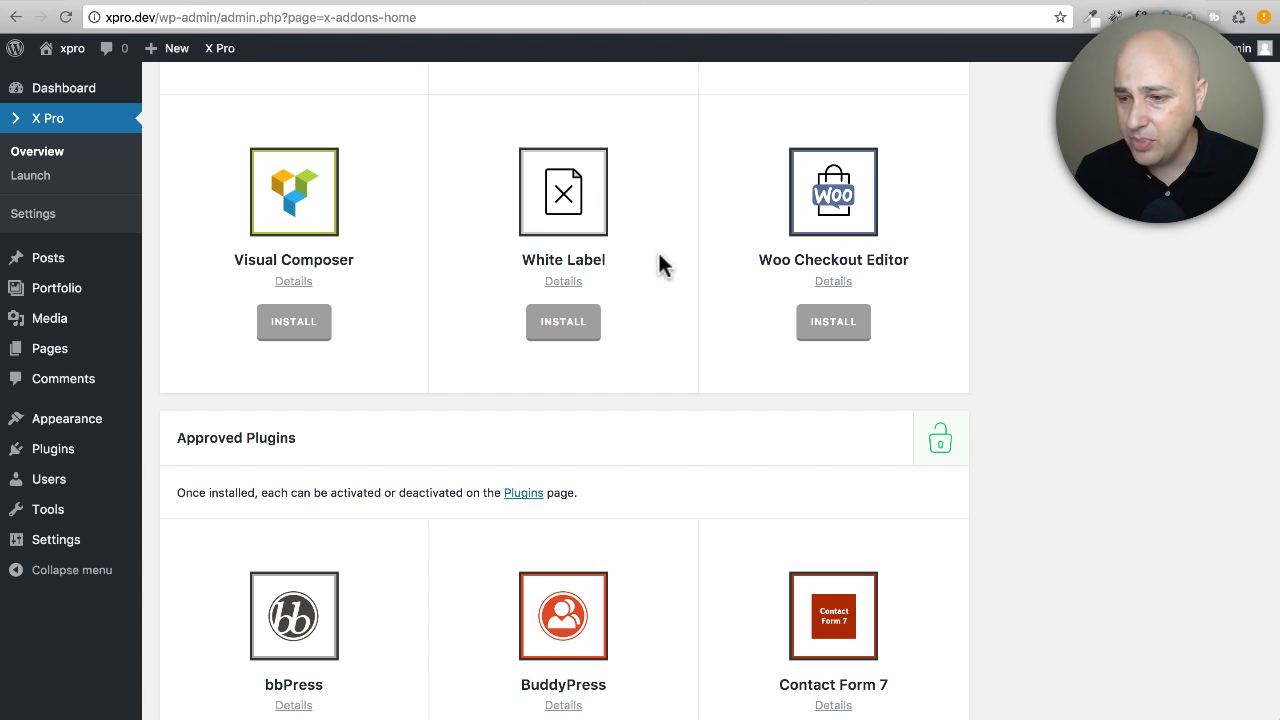
scroll(662, 263, down, 7)
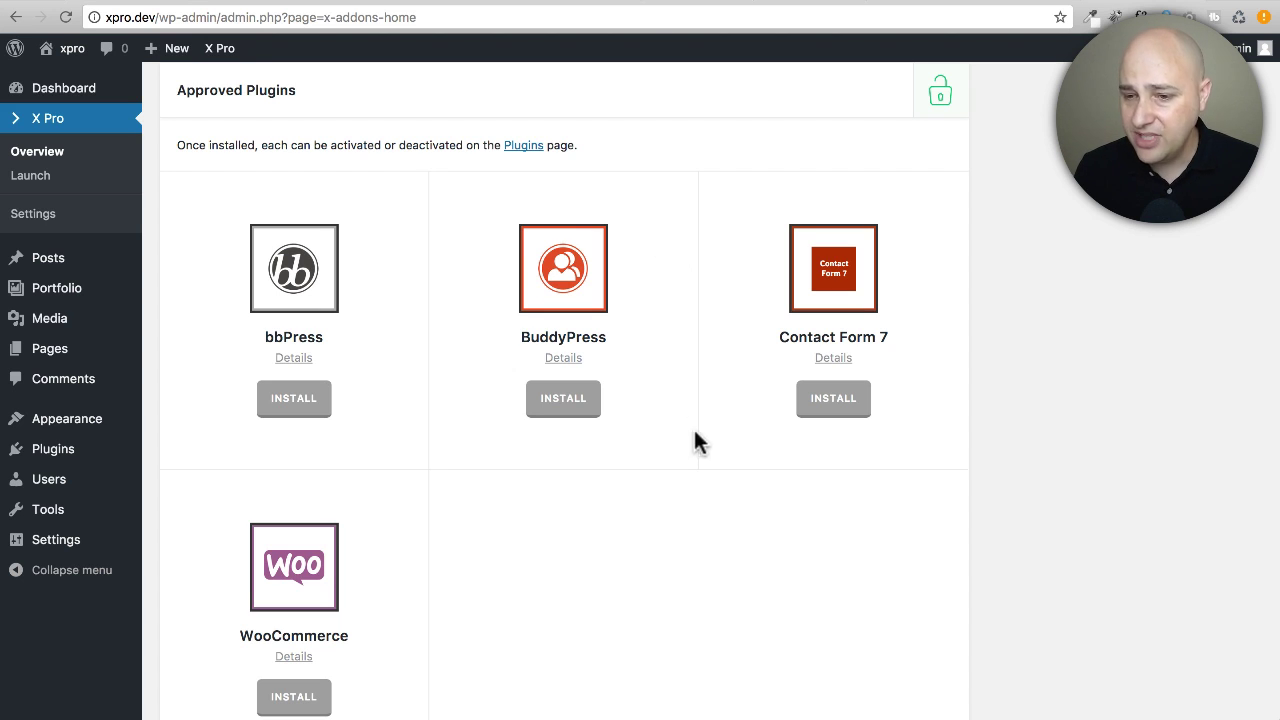
scroll(478, 500, up, 15)
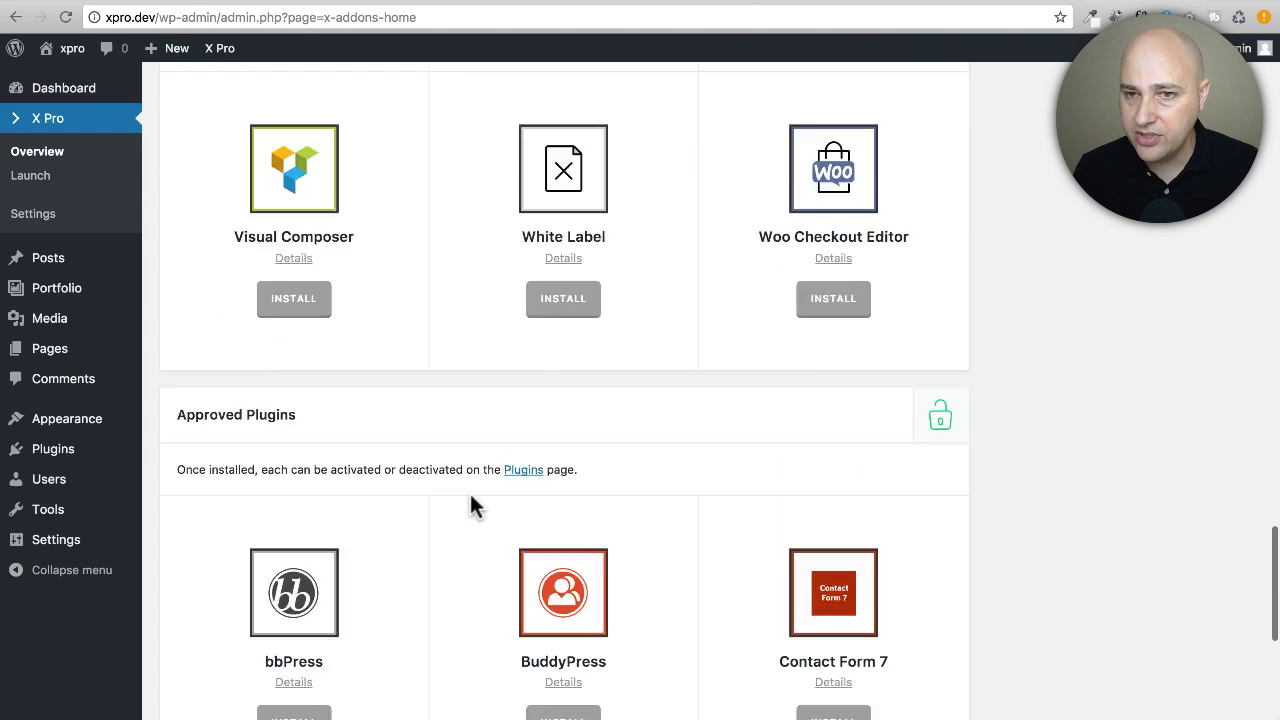
scroll(432, 485, up, 10)
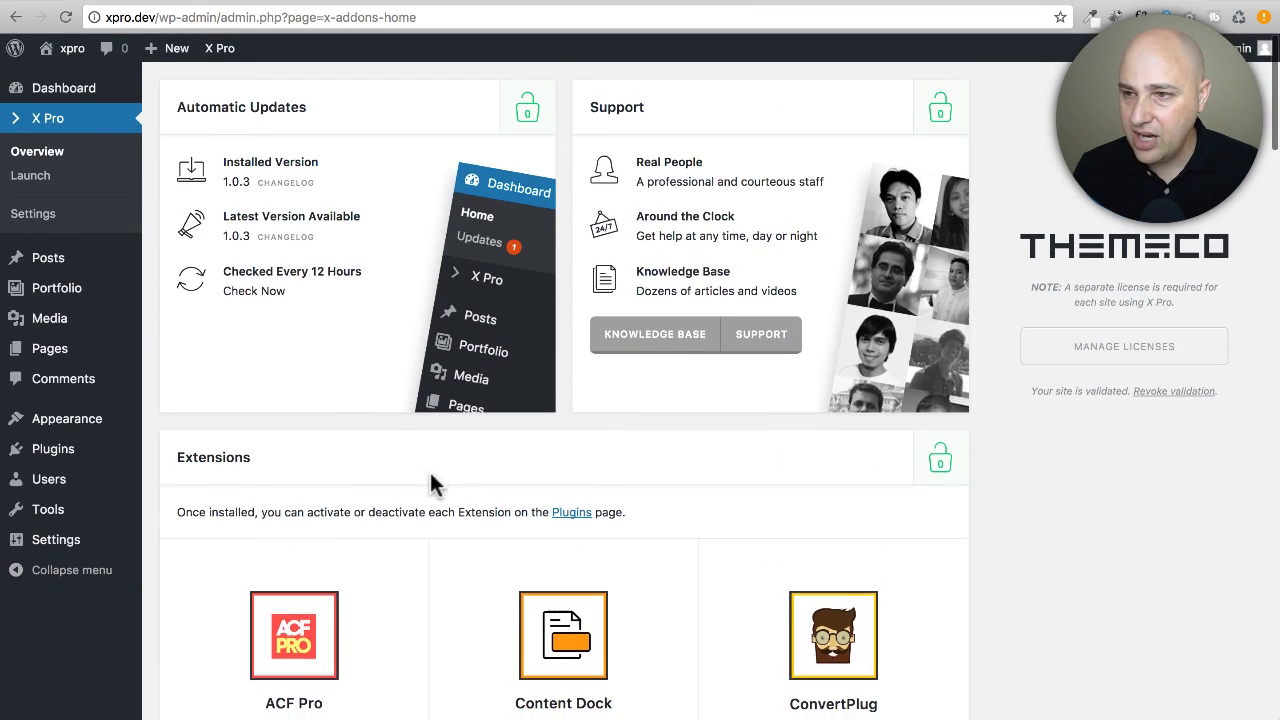
Open the X Pro settings page and look through its options, from Allowed Post Types to Hide Access Path
click(52, 223)
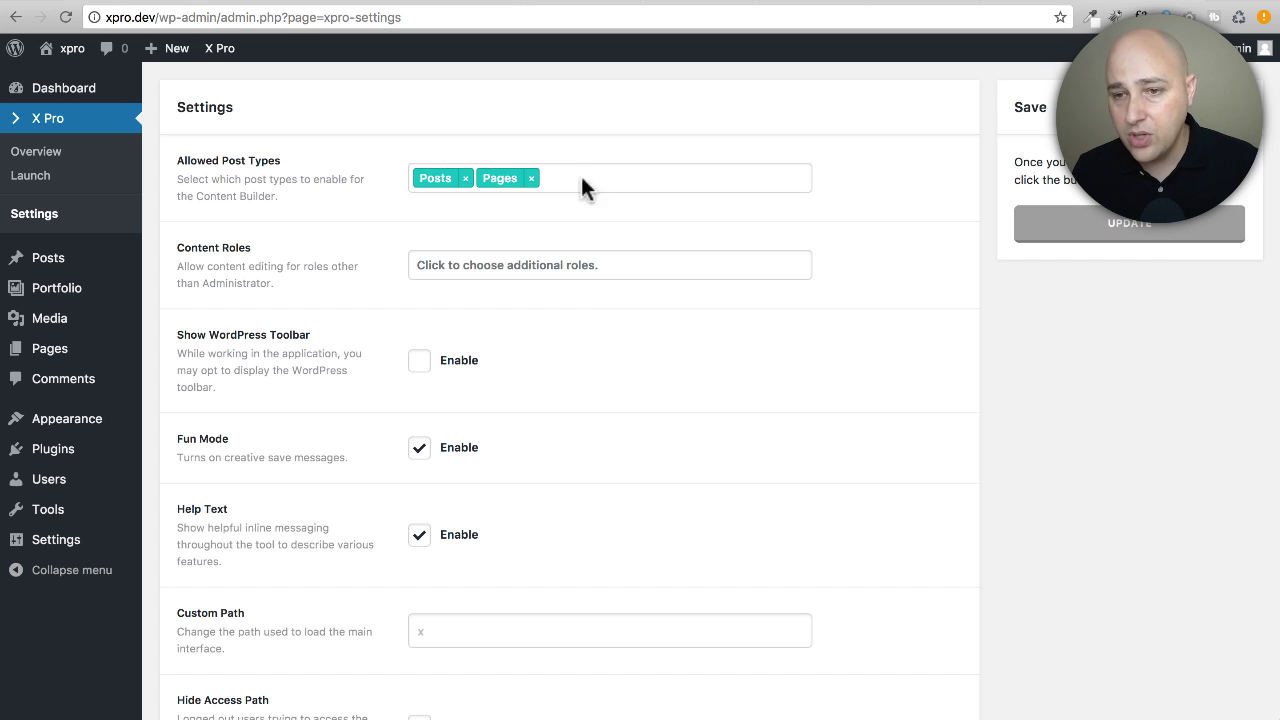
scroll(367, 344, down, 3)
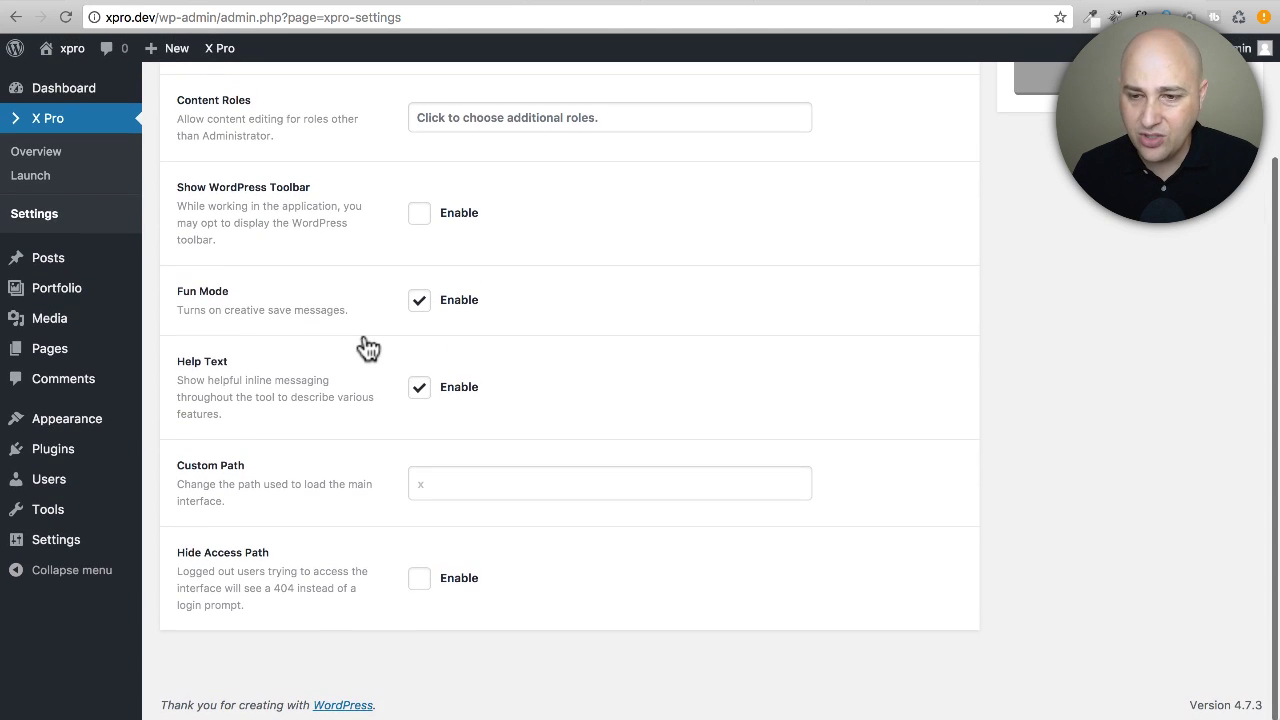
scroll(367, 346, up, 3)
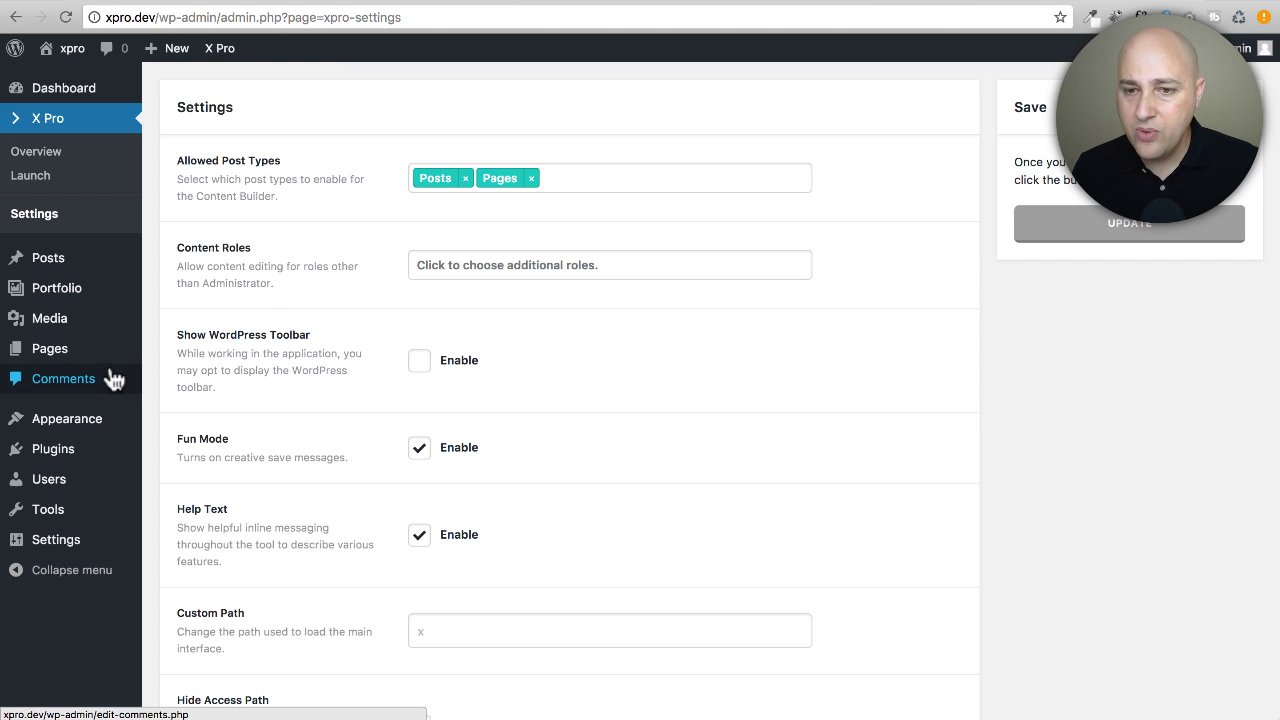
Open the WordPress Customizer and view the available choices in its Stack section
mouse_move(105, 418)
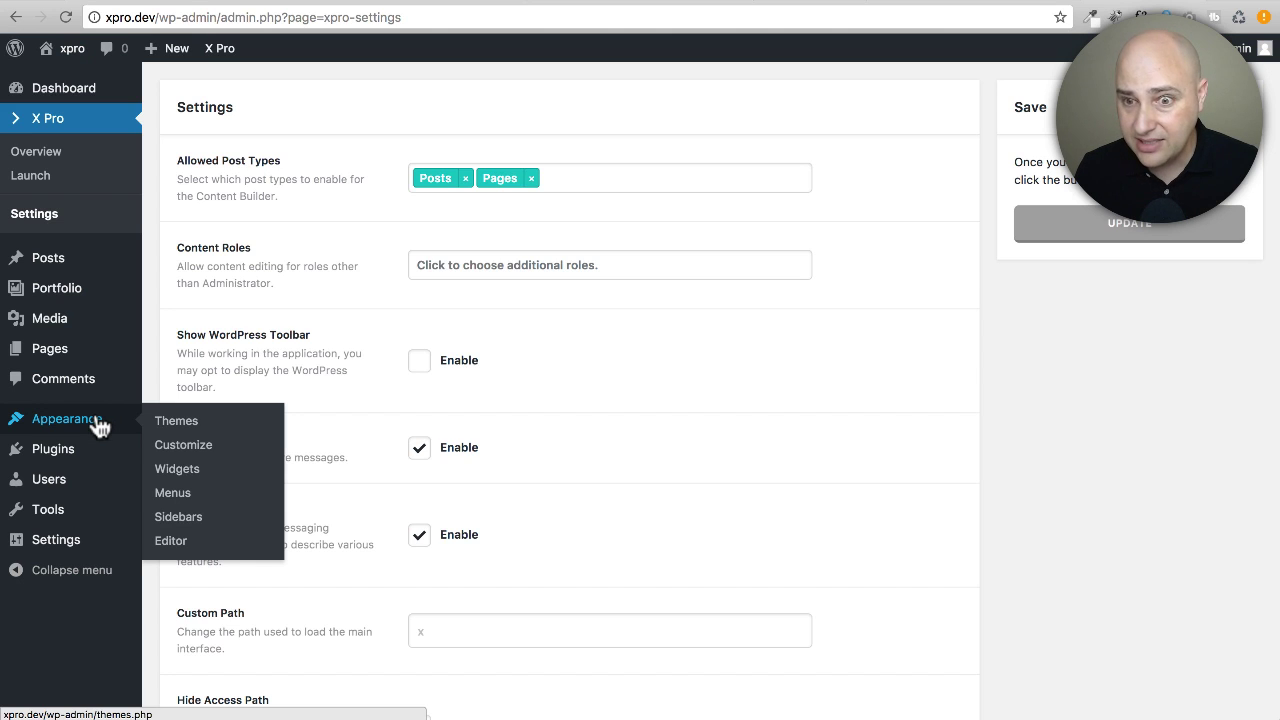
click(182, 446)
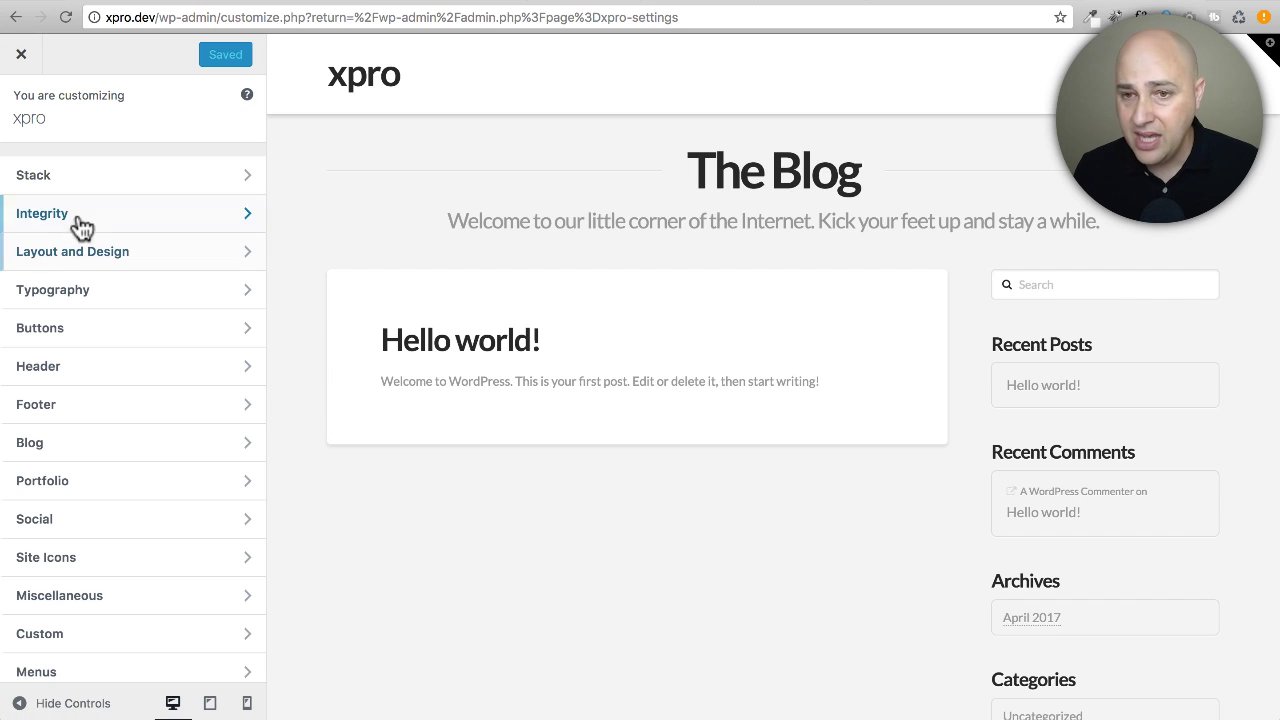
click(152, 190)
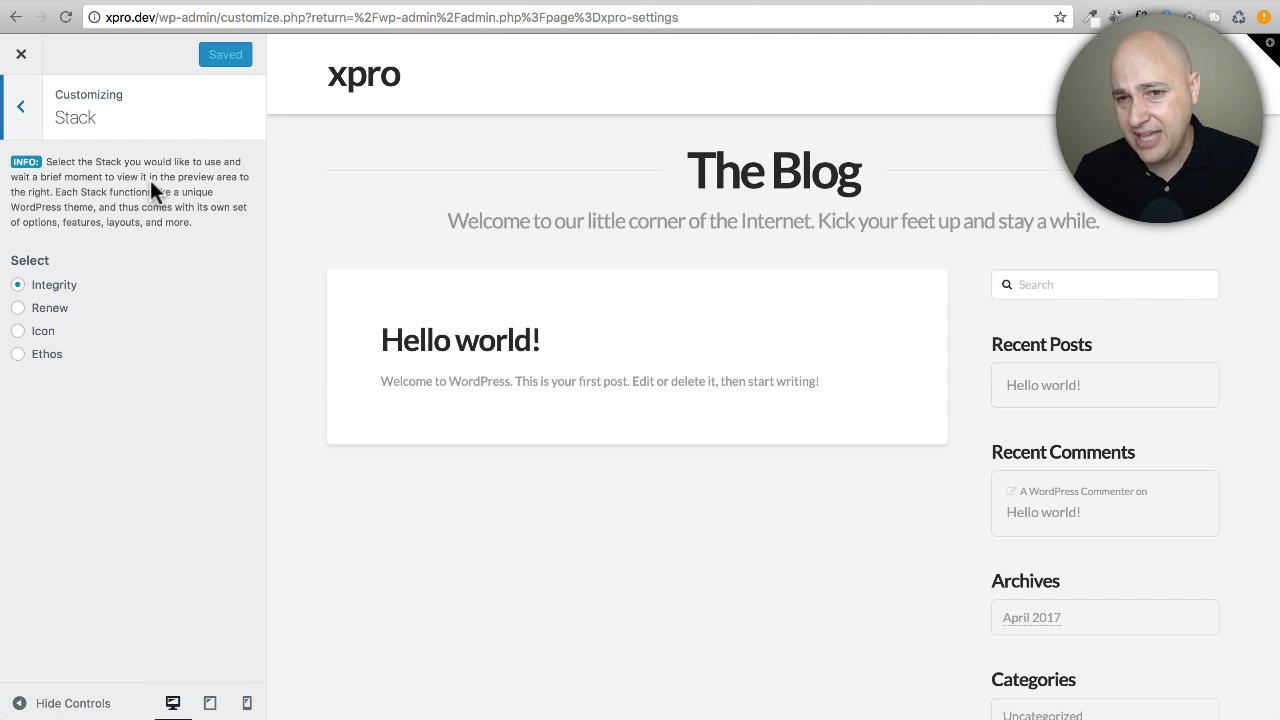
click(28, 104)
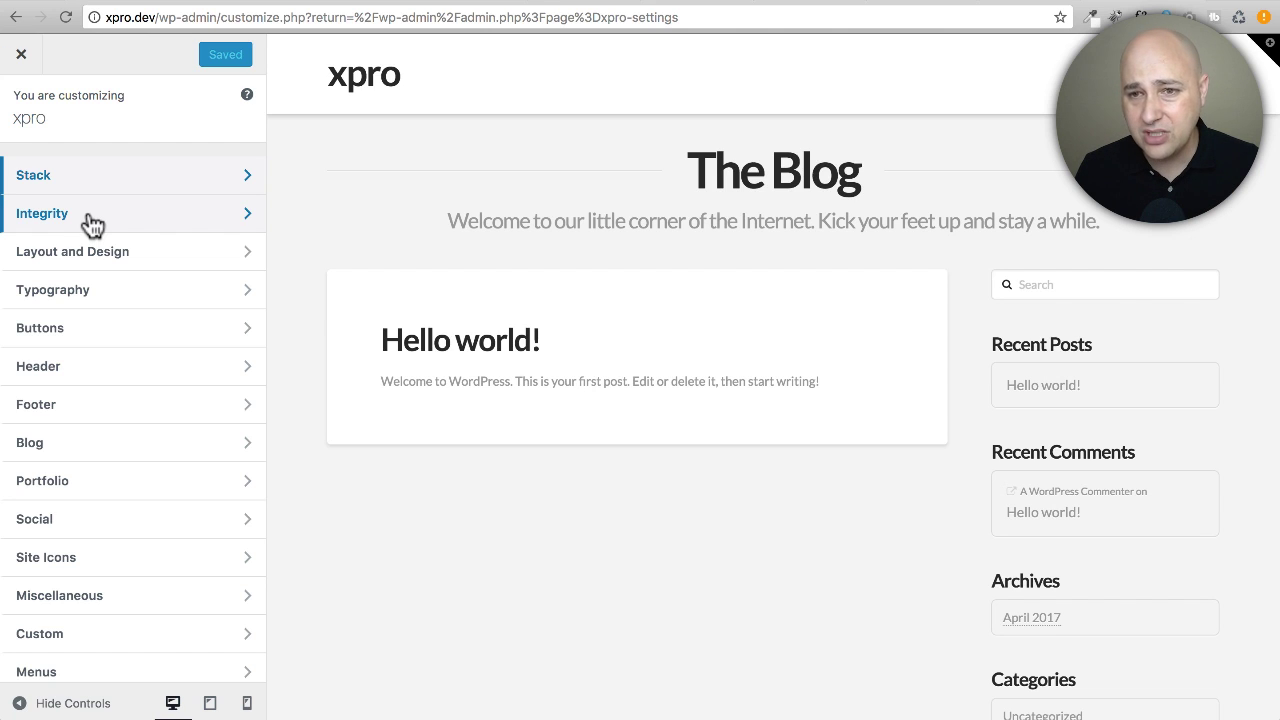
View the Layout and Design options, look over the remaining Customizer sections and close the Customizer
click(86, 253)
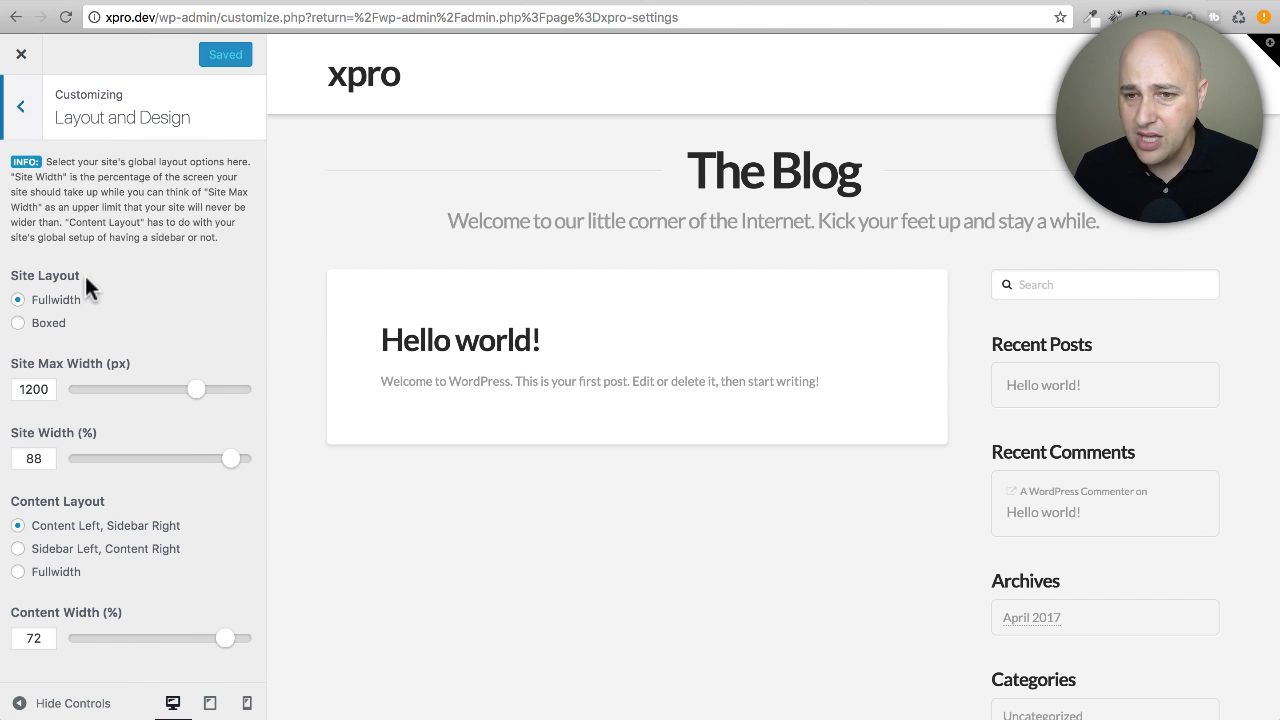
click(22, 108)
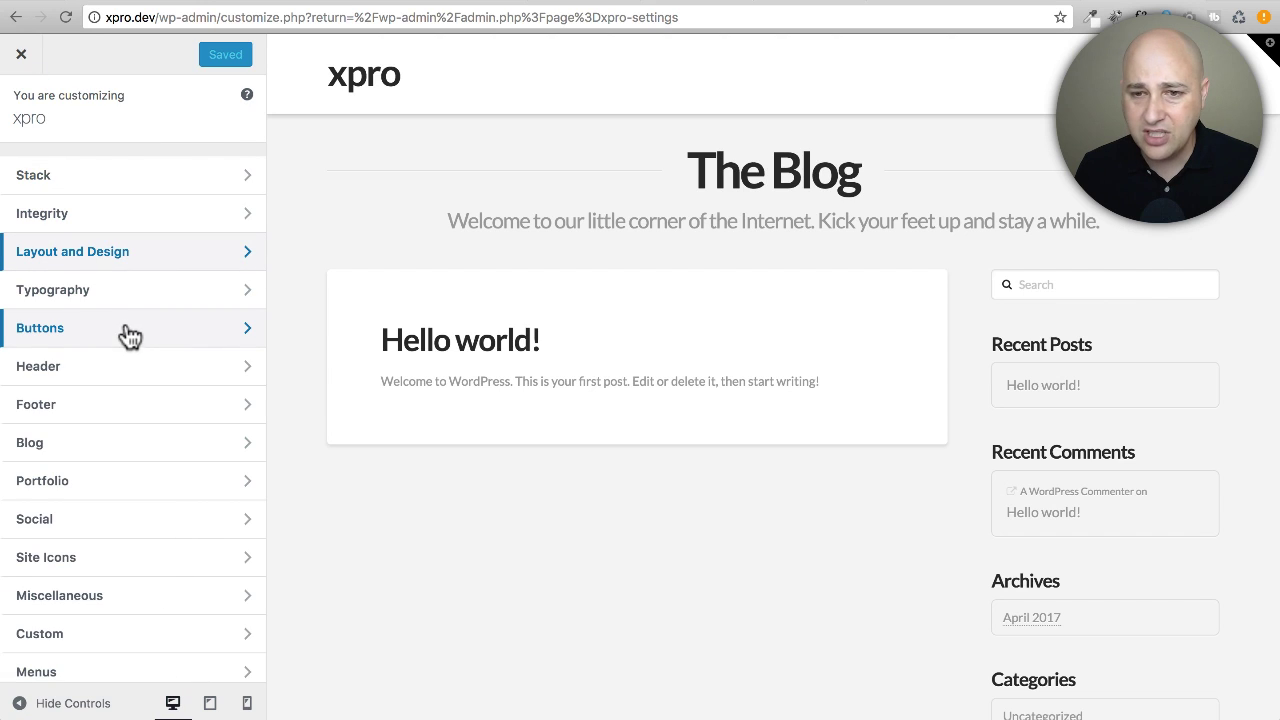
scroll(112, 380, down, 2)
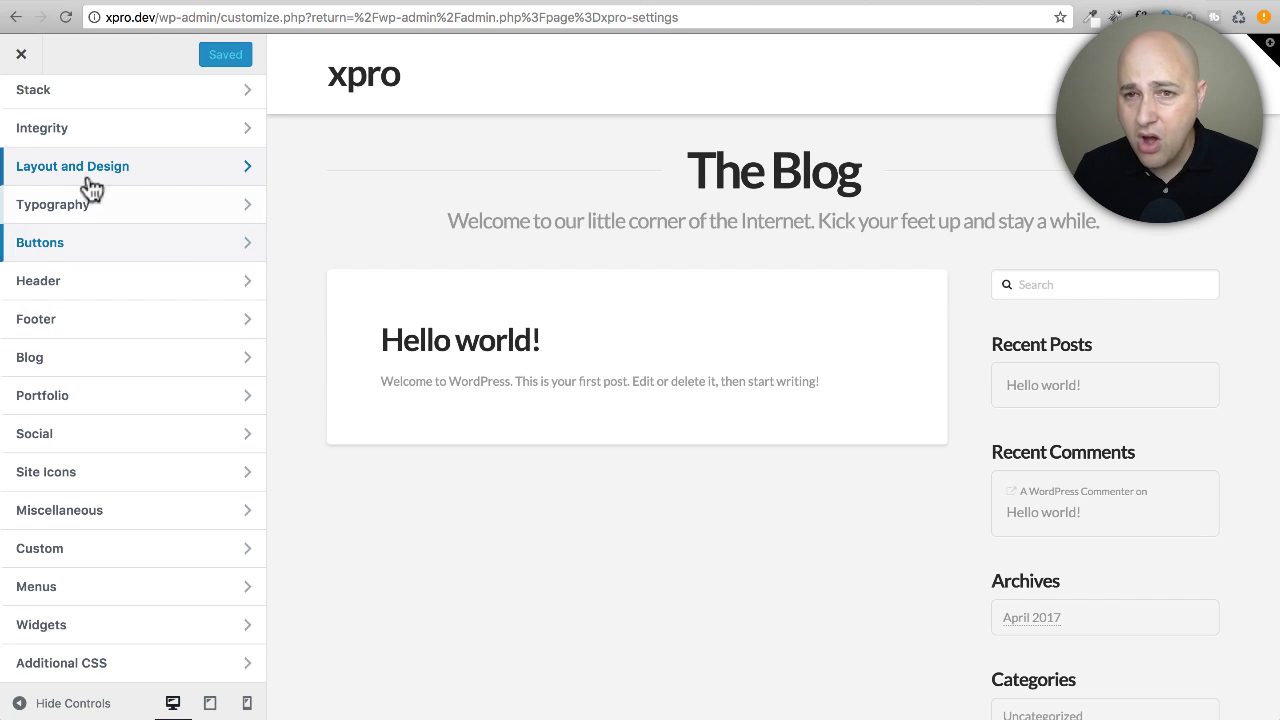
click(22, 53)
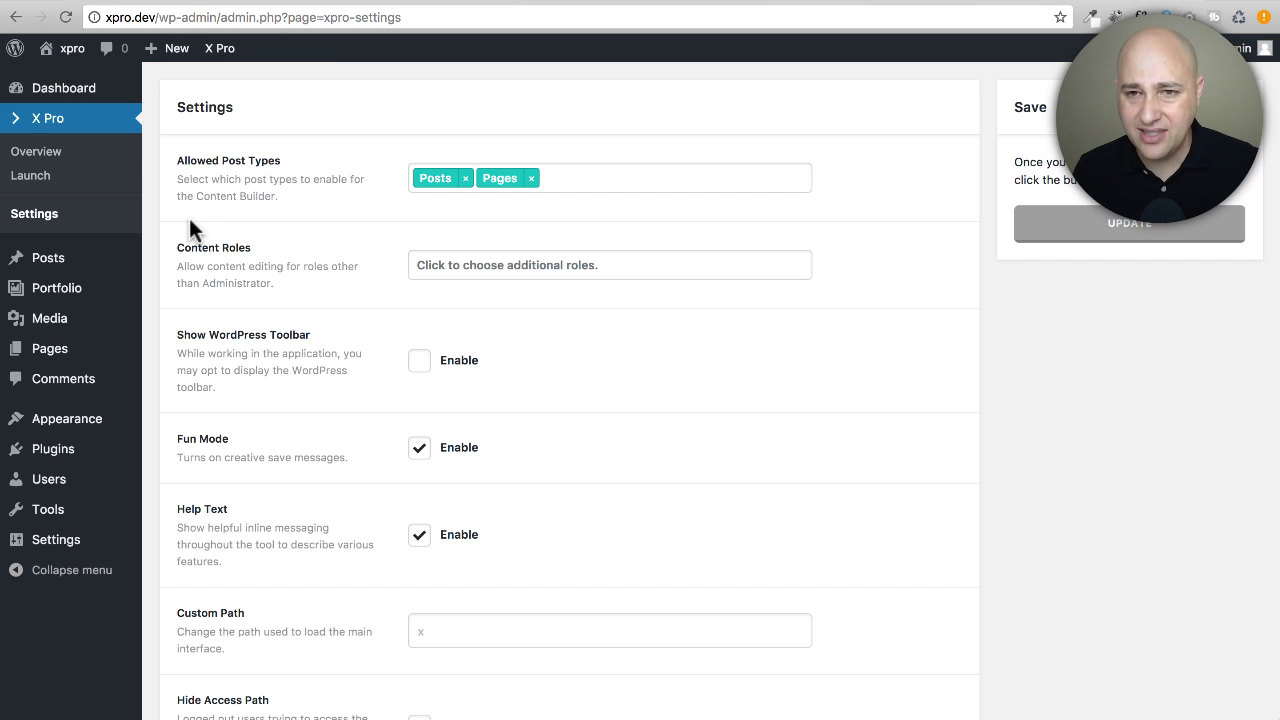
Launch the X Pro builder, check its navigation choices and open Theme Options
click(38, 180)
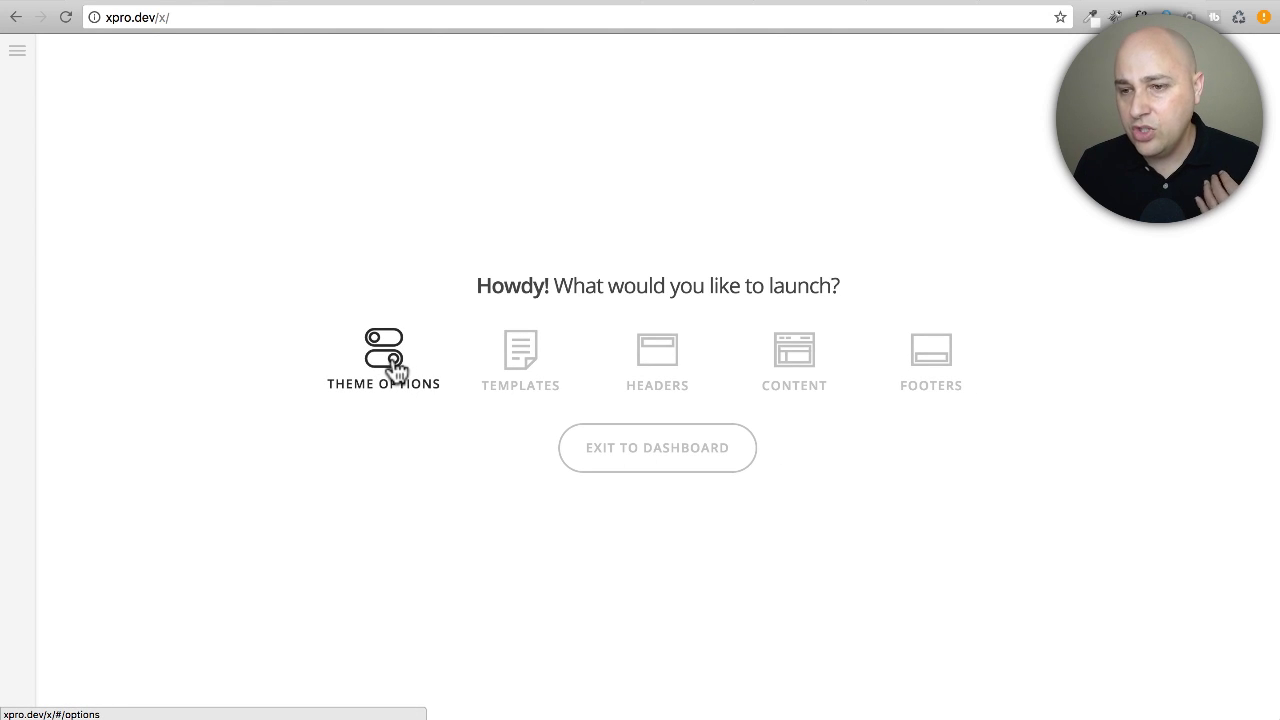
click(18, 54)
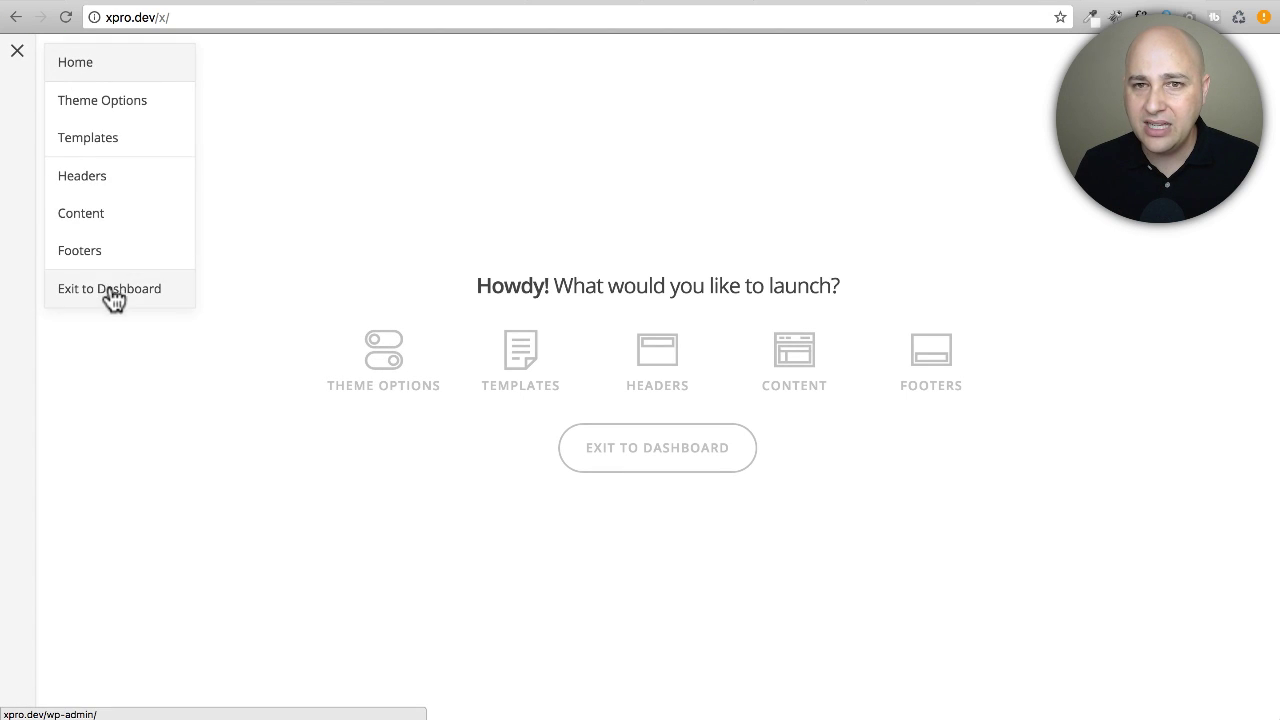
click(191, 528)
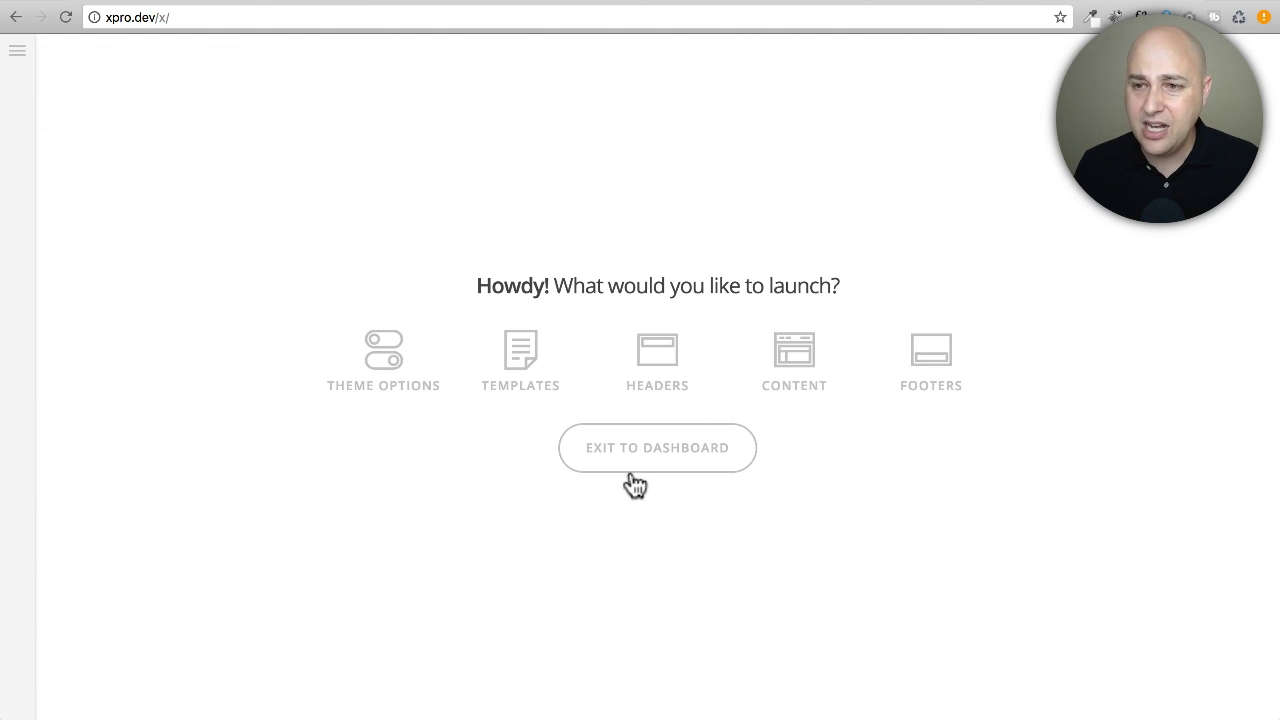
click(388, 360)
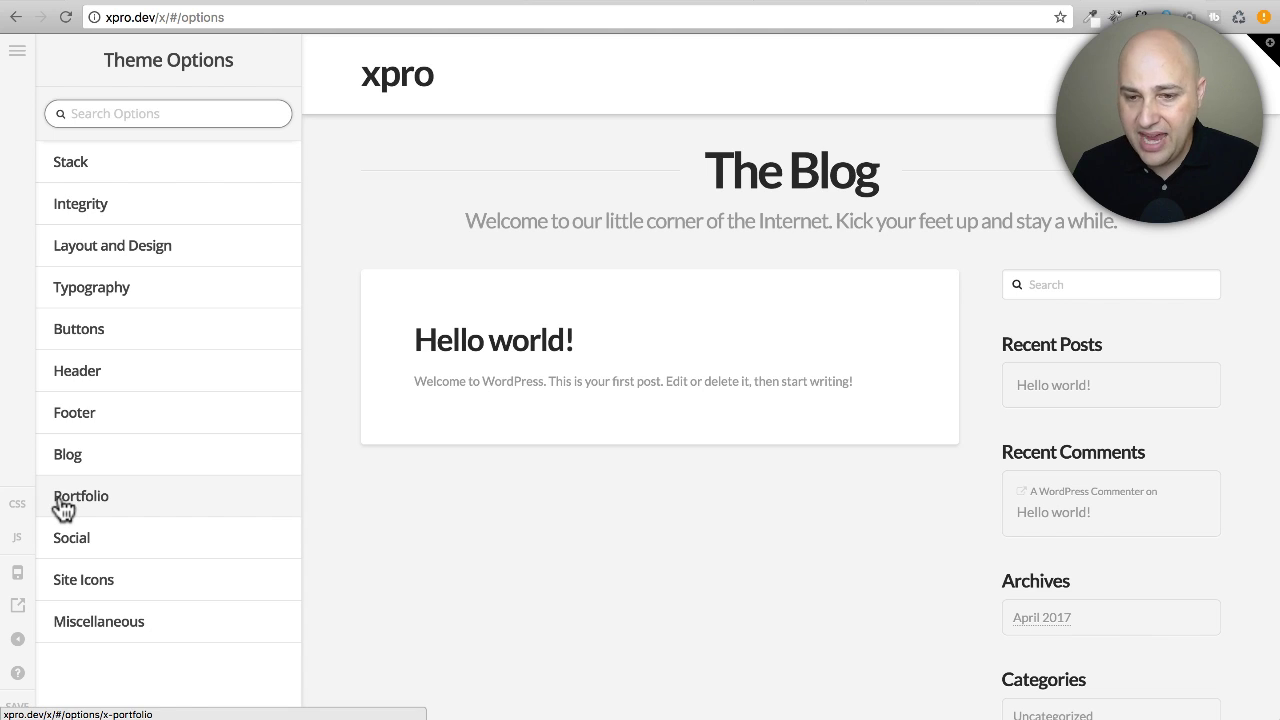
Open the builder's Templates section and view its Fonts entries and Colors entries
click(25, 58)
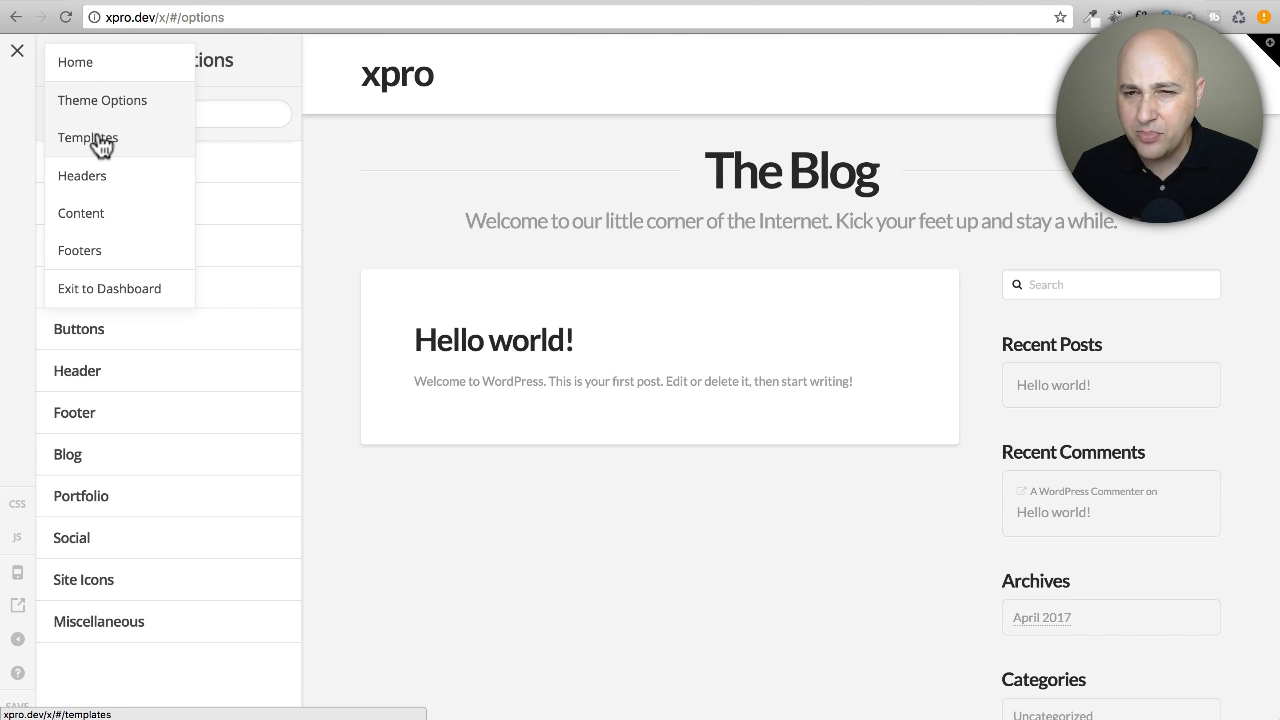
click(101, 146)
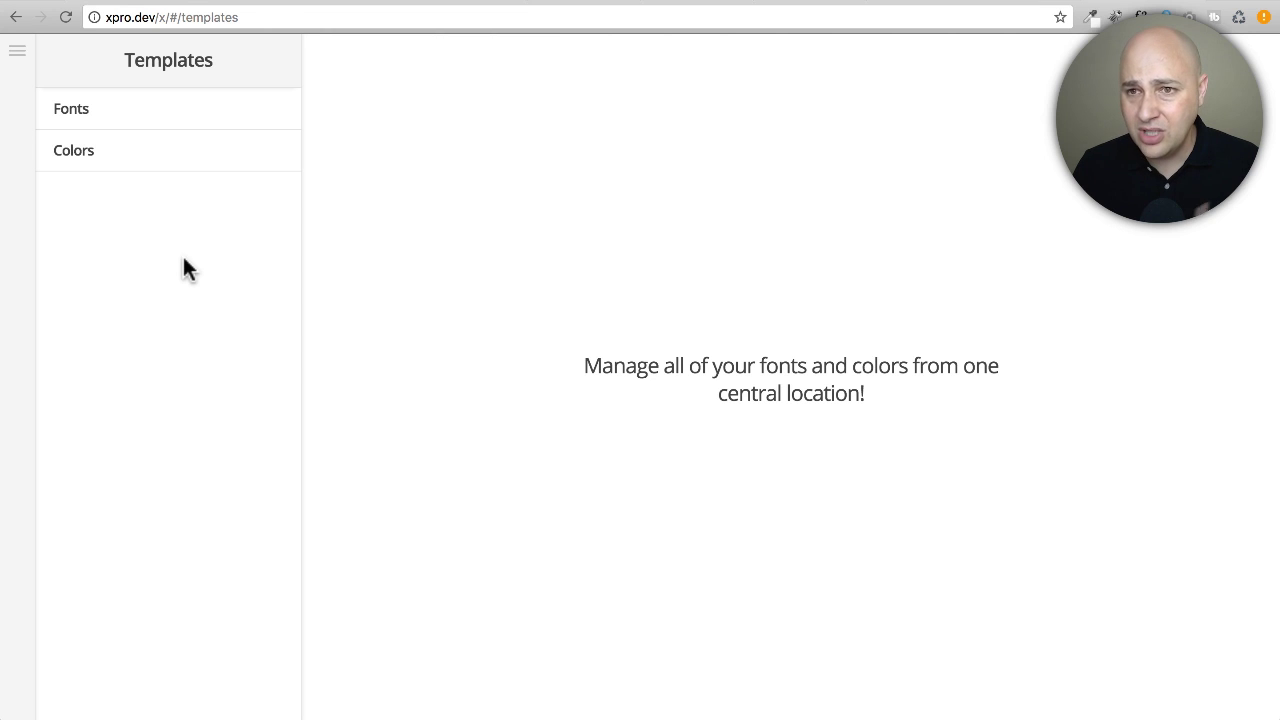
click(171, 118)
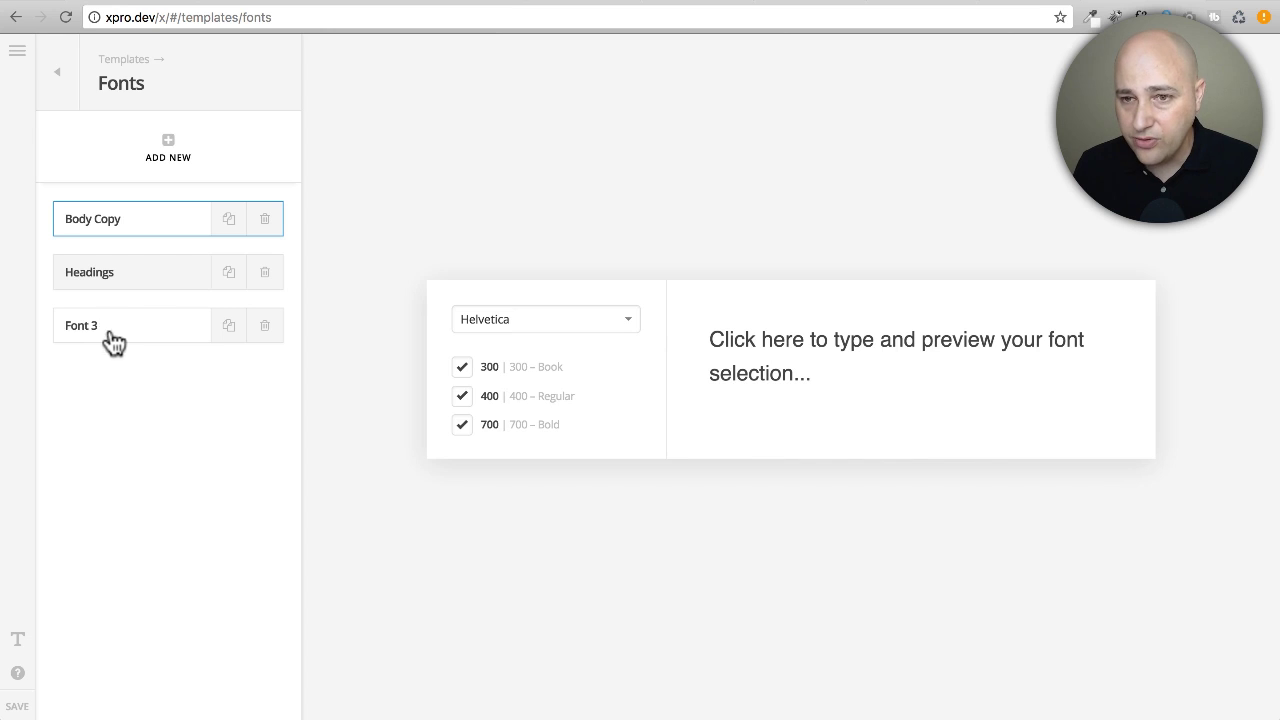
click(57, 72)
click(100, 163)
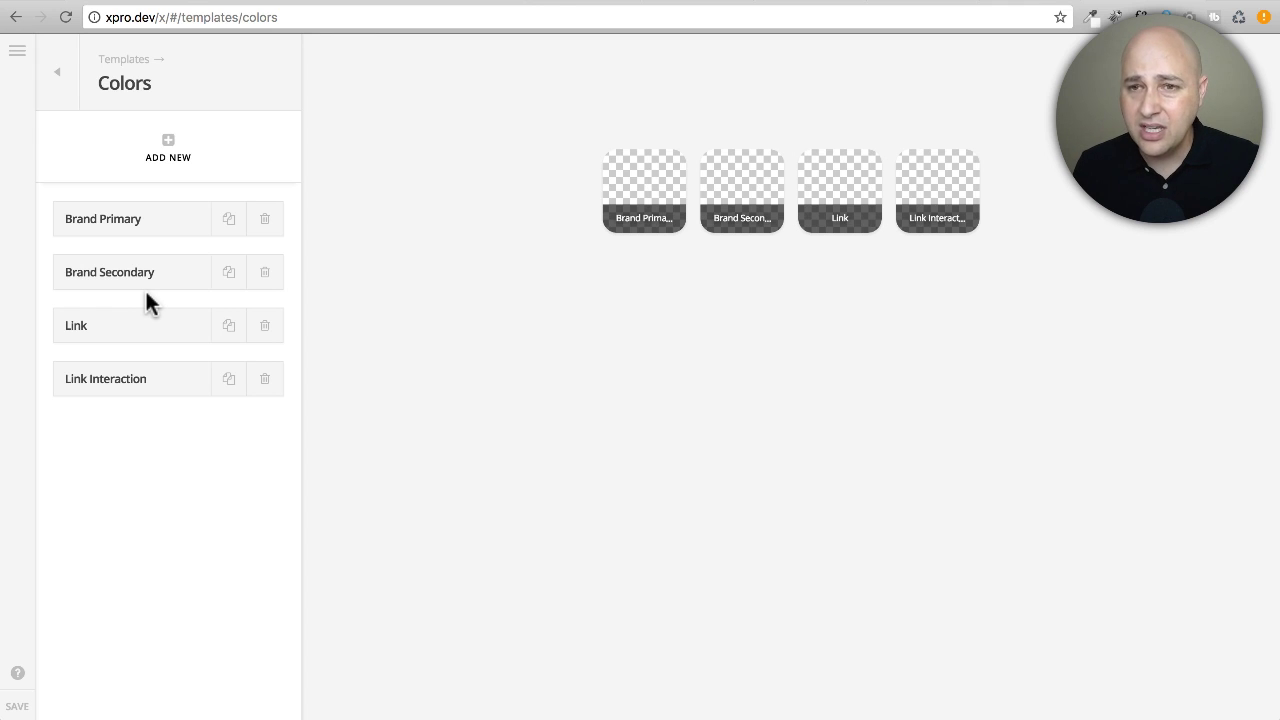
click(59, 74)
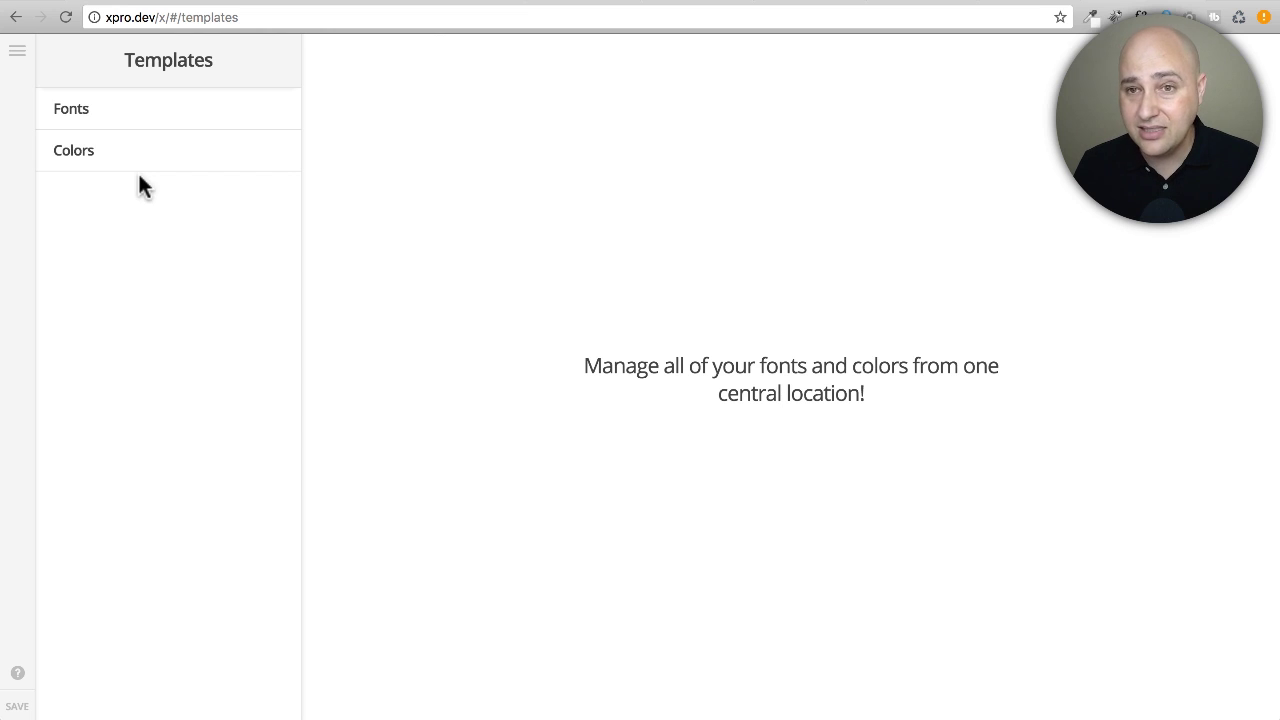
Go to the Content section, look over the listed page and post, and open Sample Page for editing
click(18, 57)
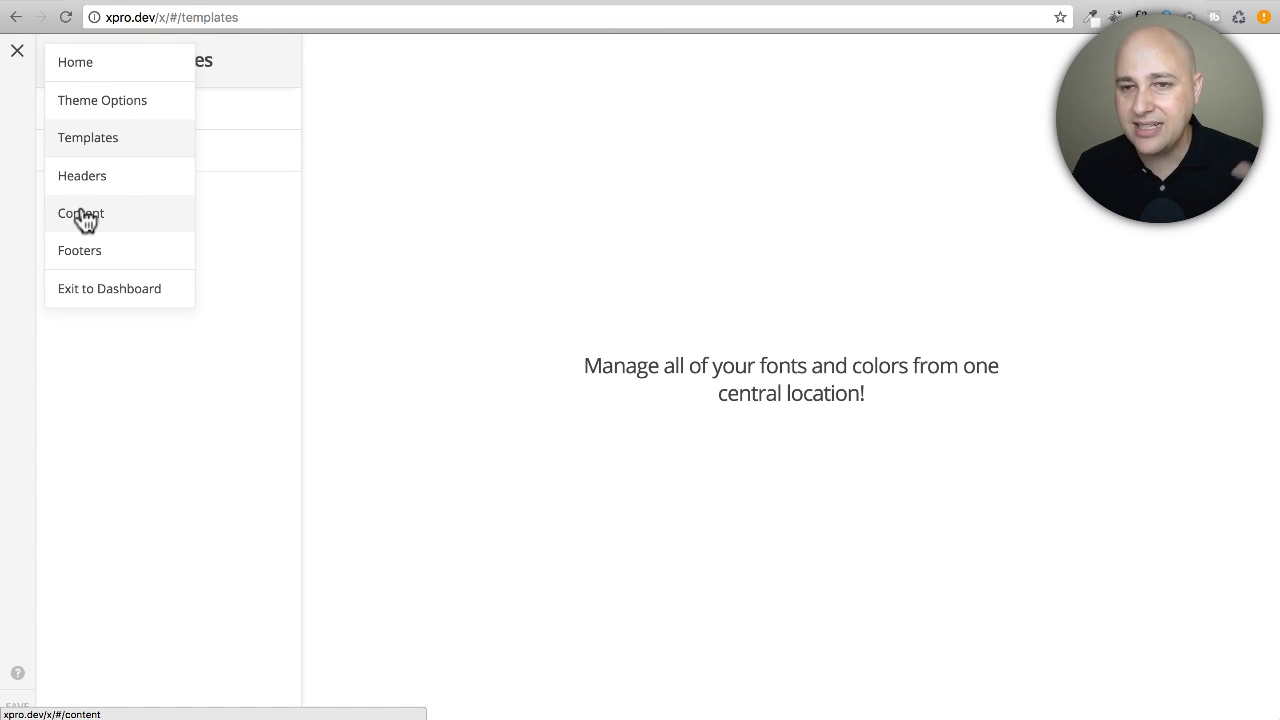
click(81, 210)
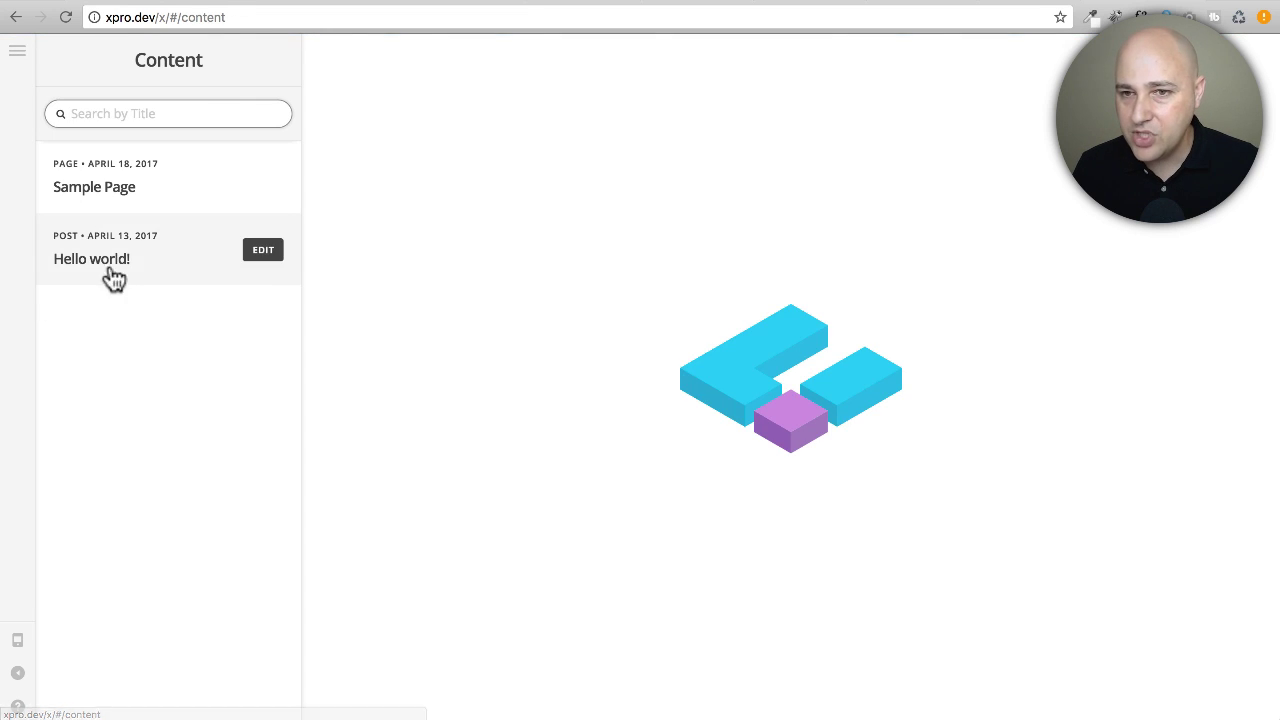
mouse_move(152, 192)
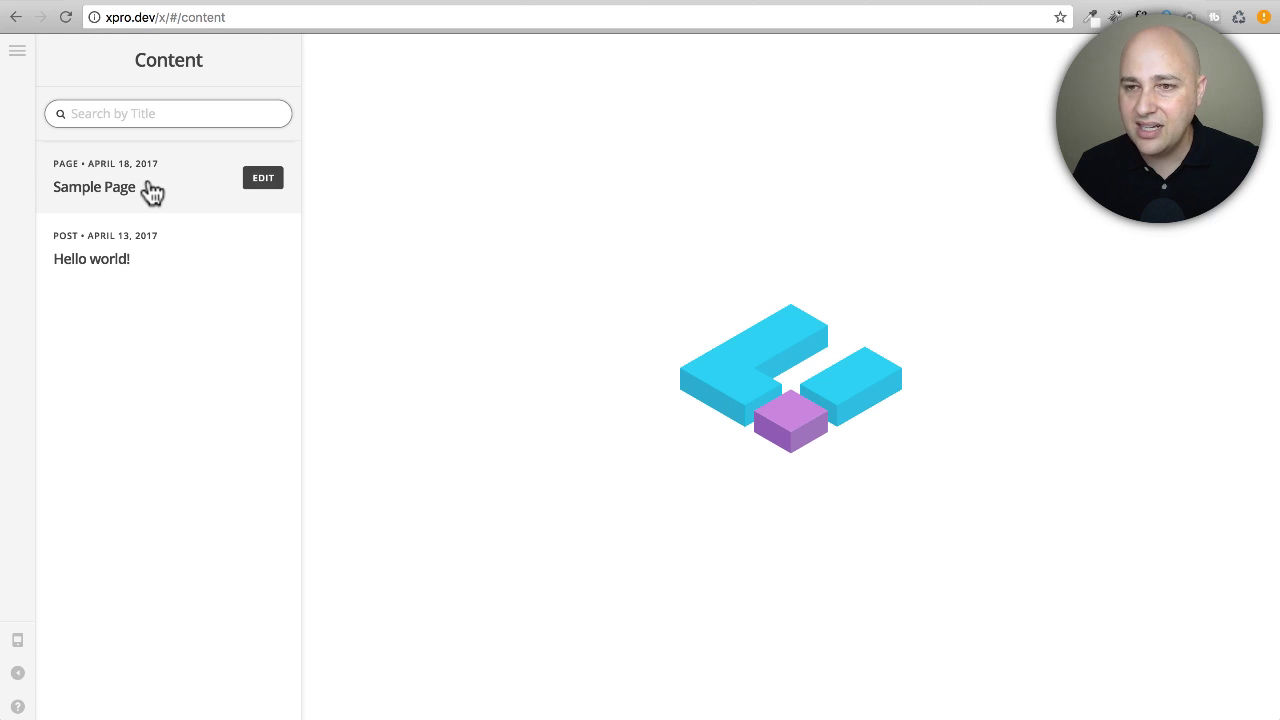
mouse_move(163, 257)
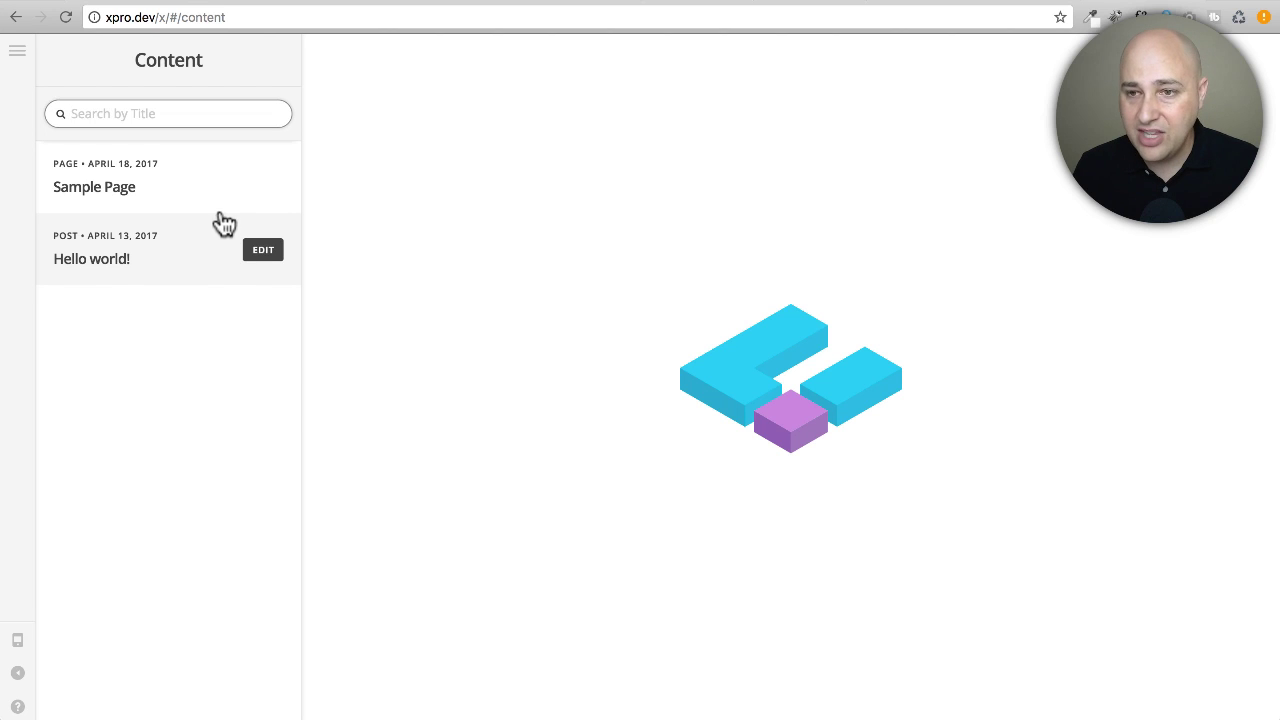
mouse_move(207, 206)
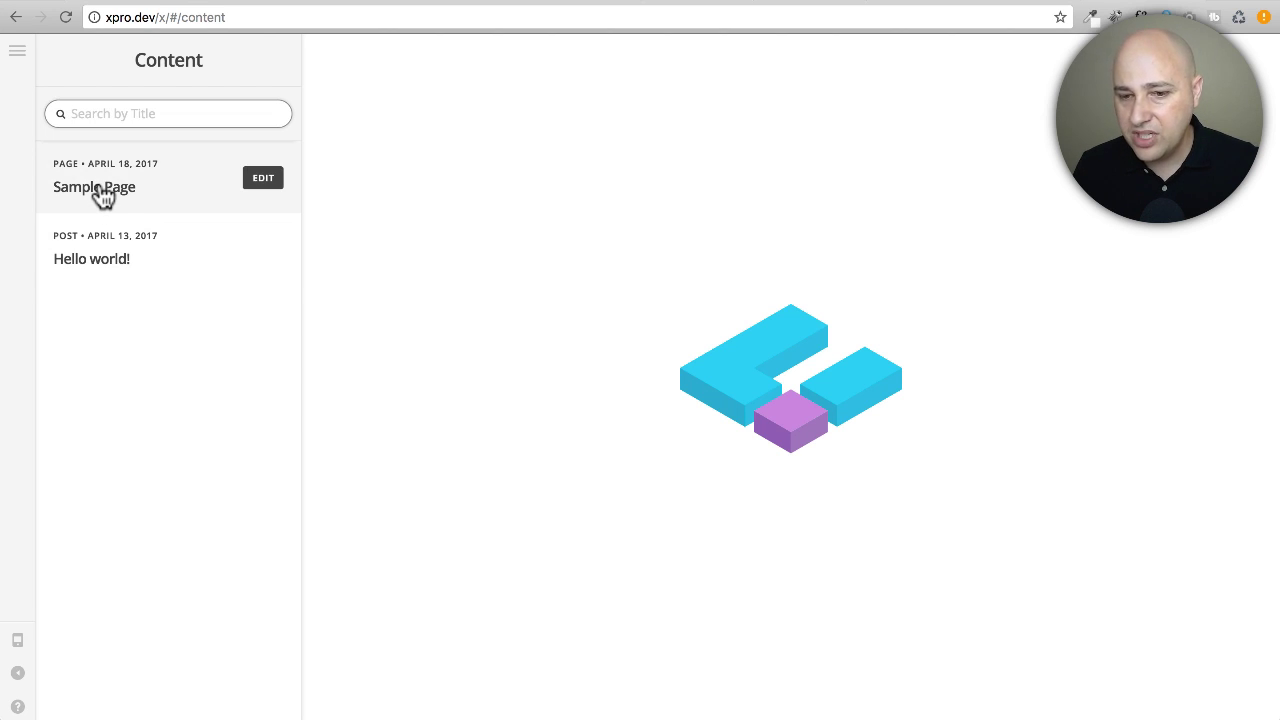
click(265, 186)
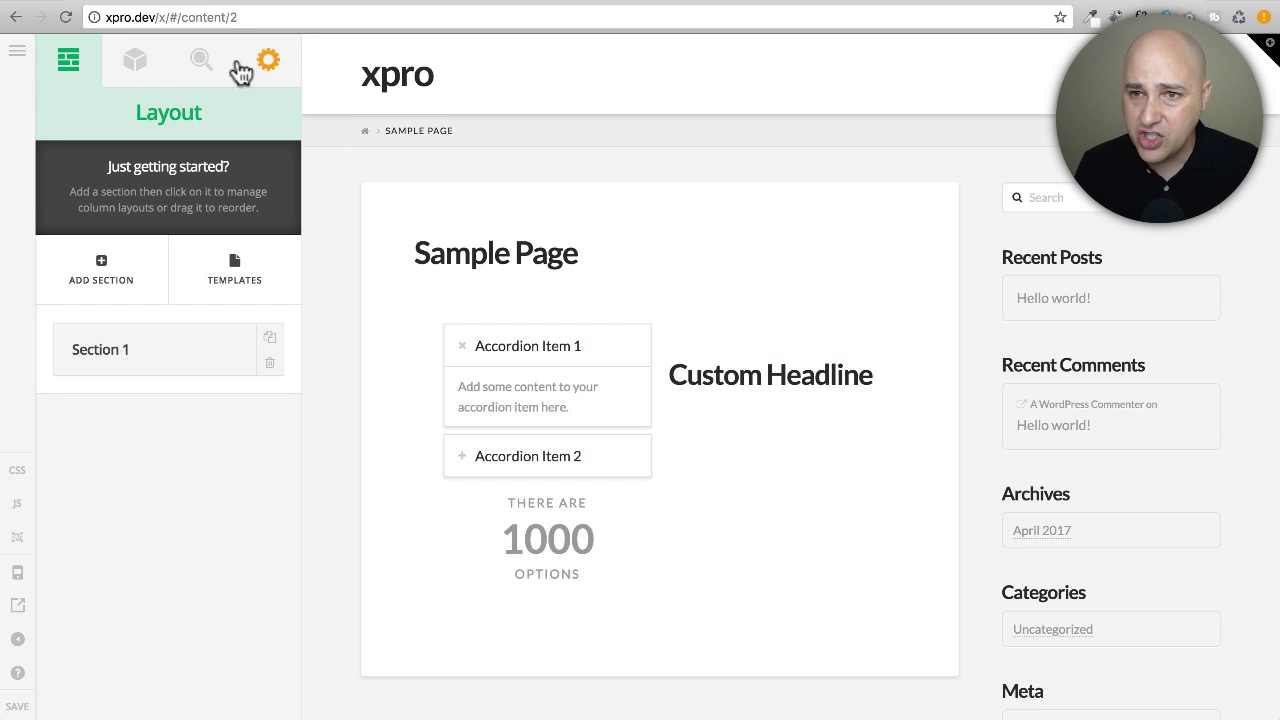
Browse the available elements and add a Promo element above the Custom Headline in Section 1 of Sample Page
click(148, 66)
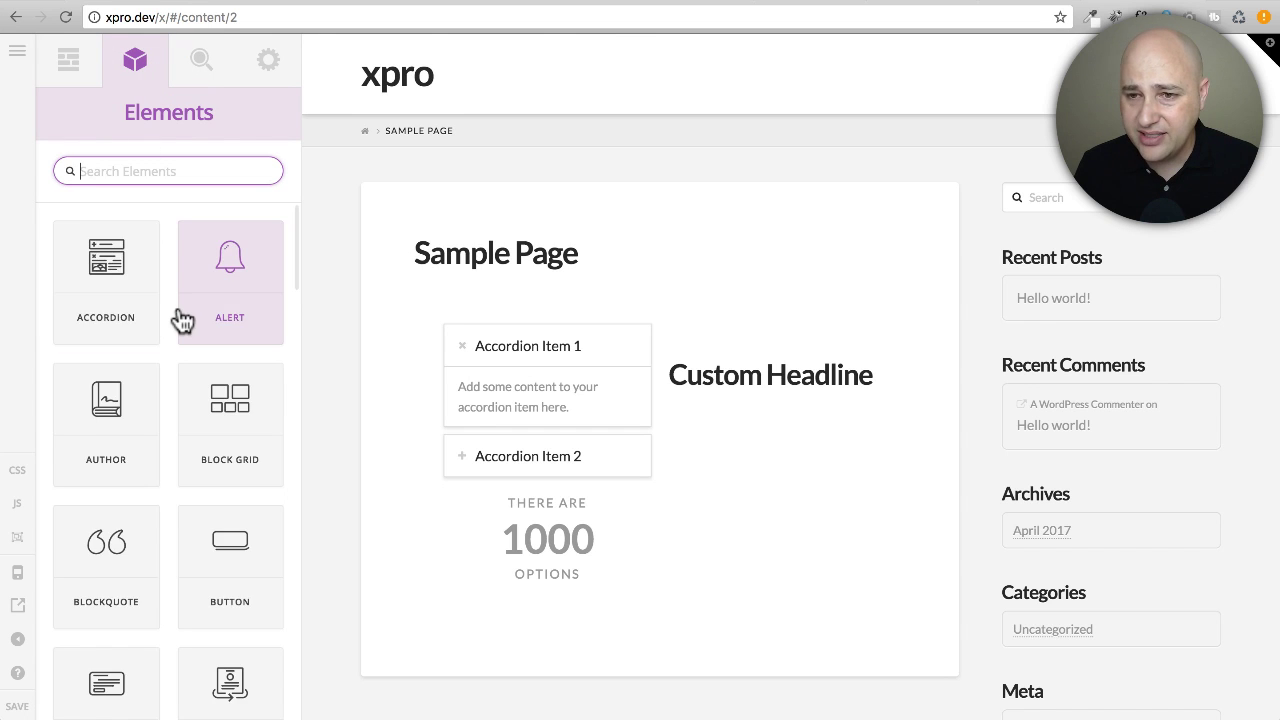
scroll(177, 320, down, 10)
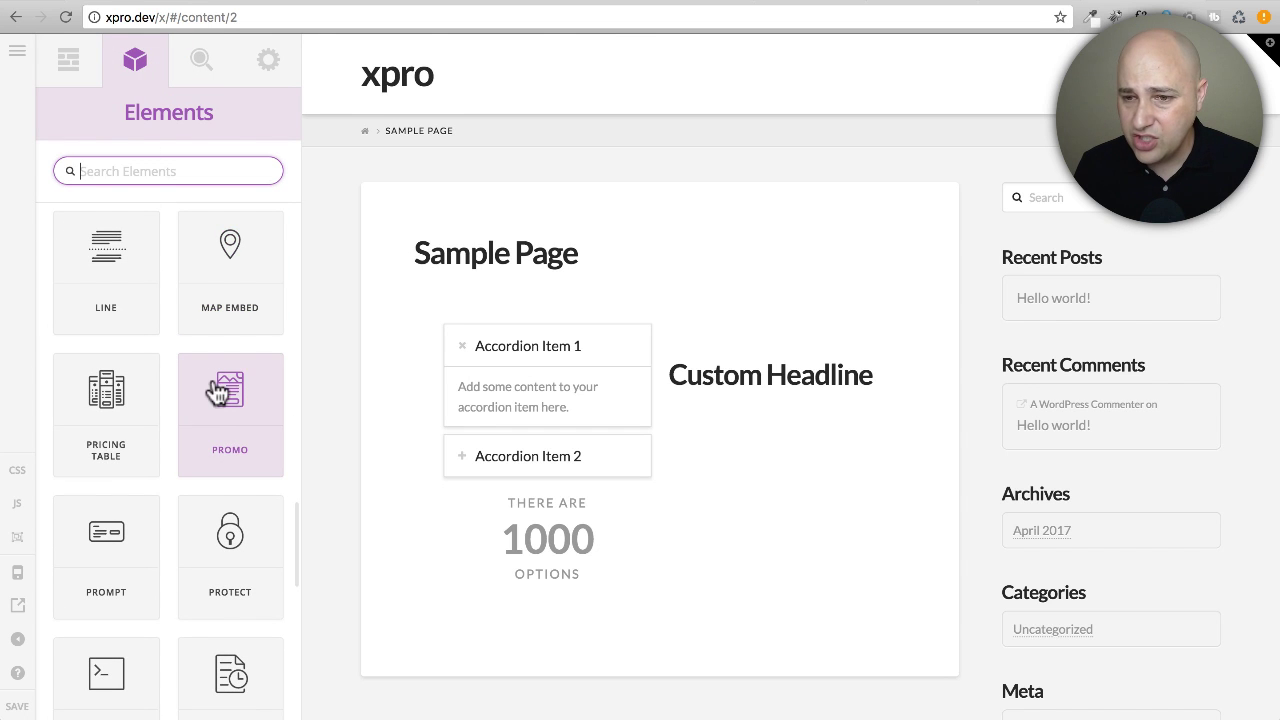
mouse_move(214, 386)
mouse_down()
mouse_move(640, 335)
mouse_move(776, 365)
mouse_move(763, 391)
mouse_up()
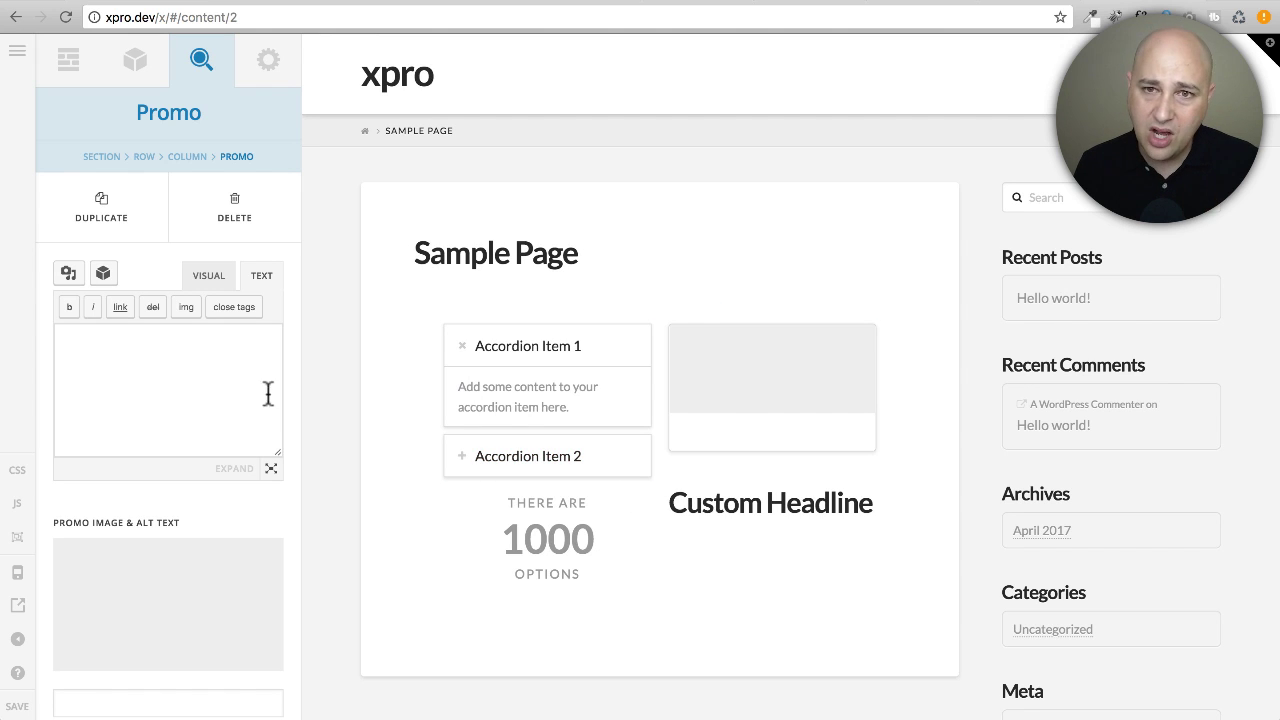
click(222, 390)
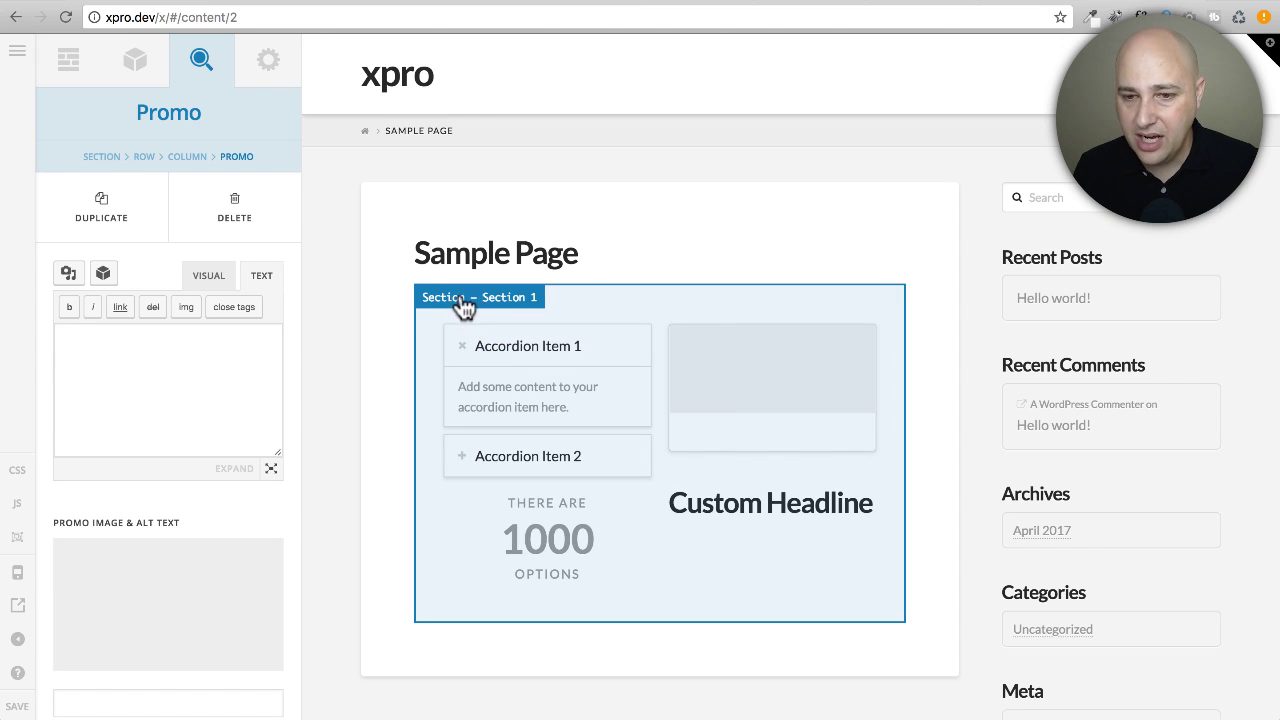
Open the Settings of Sample Page and view its categories
click(18, 54)
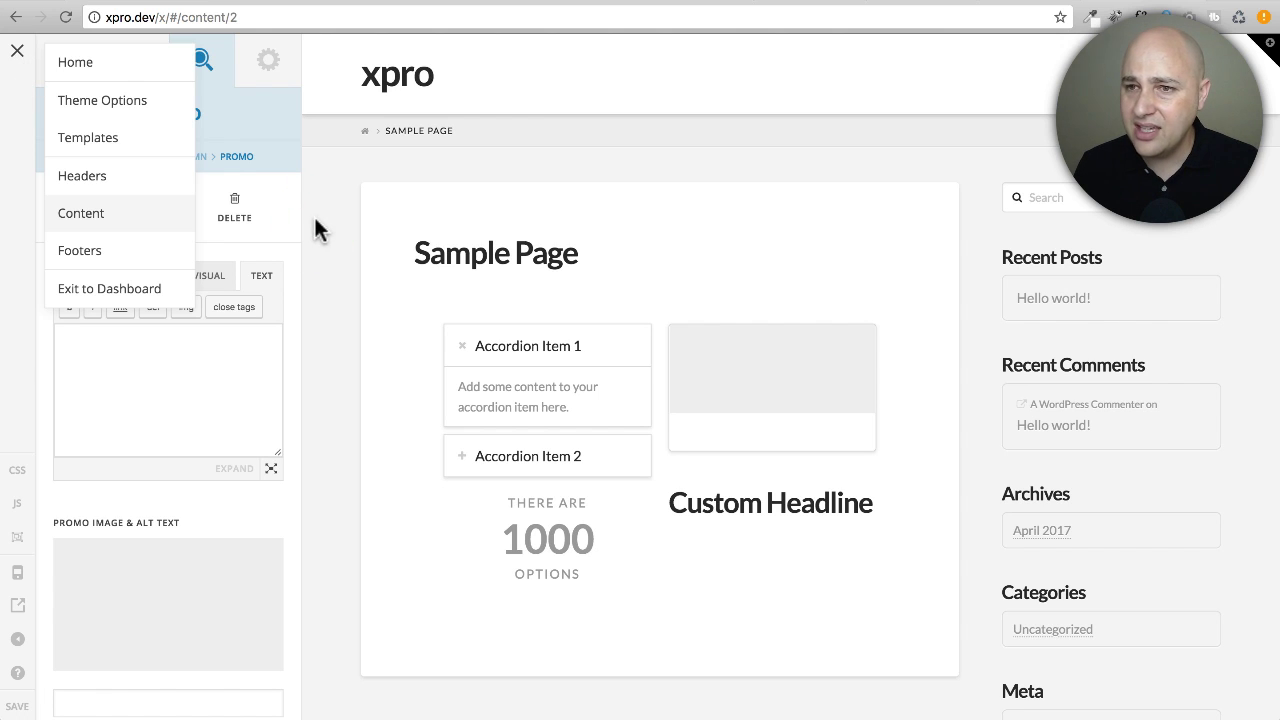
click(266, 62)
click(17, 55)
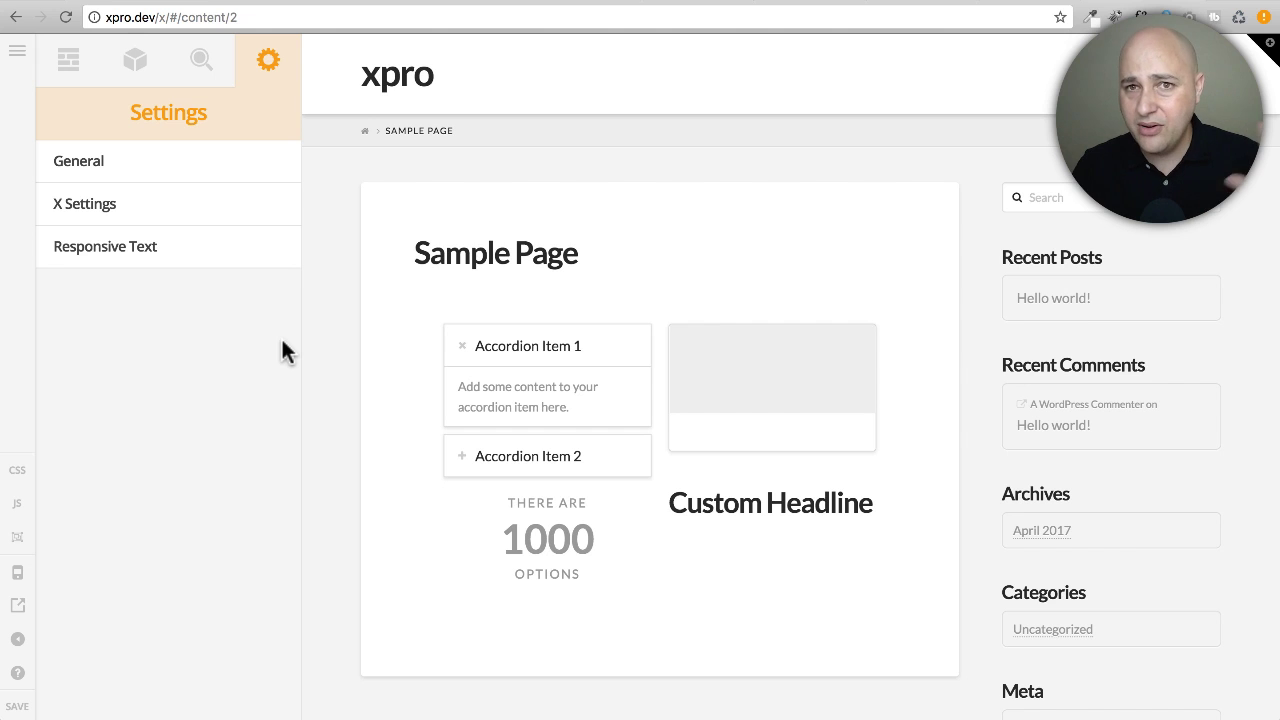
Leave Sample Page for the Headers section, discarding the unsaved changes
click(17, 51)
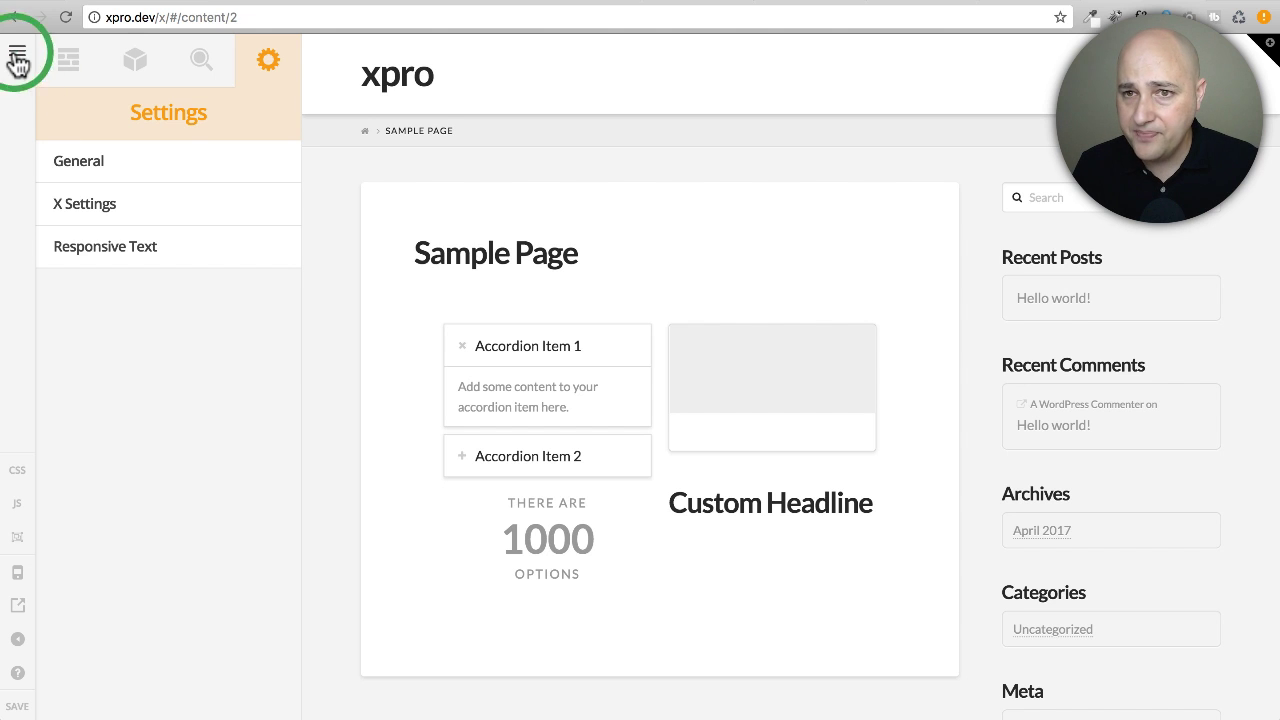
click(85, 178)
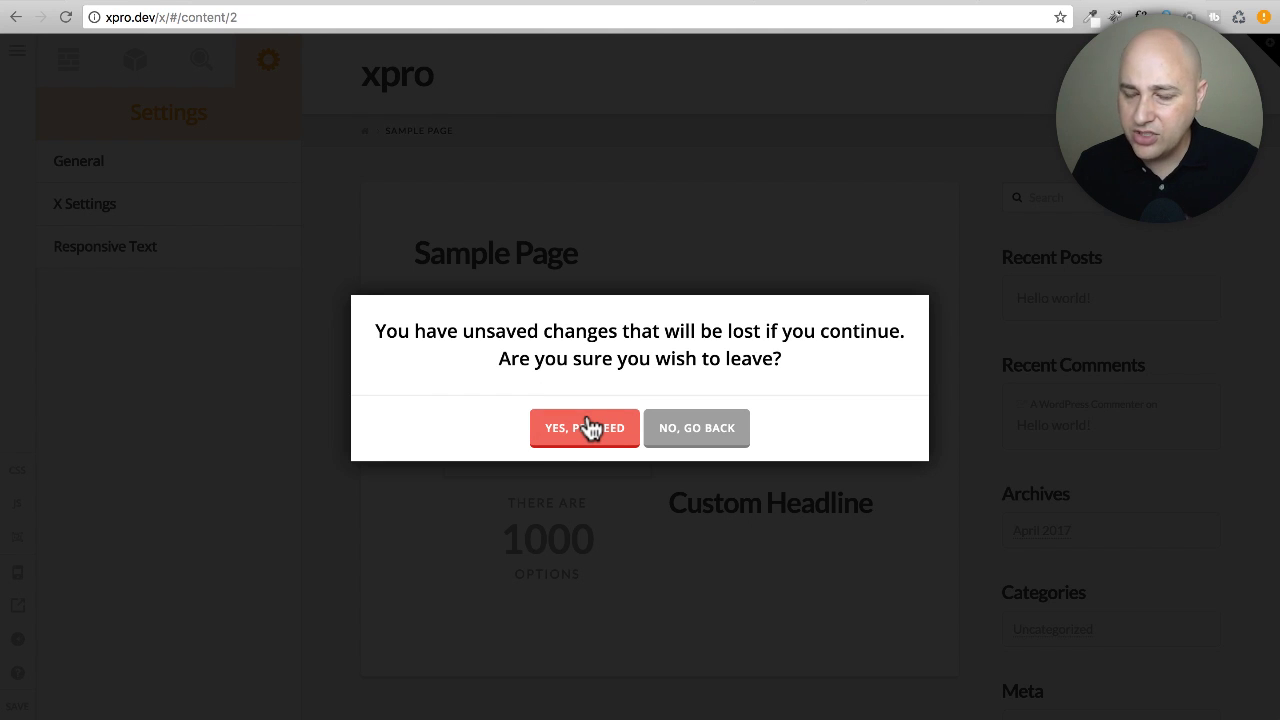
click(590, 430)
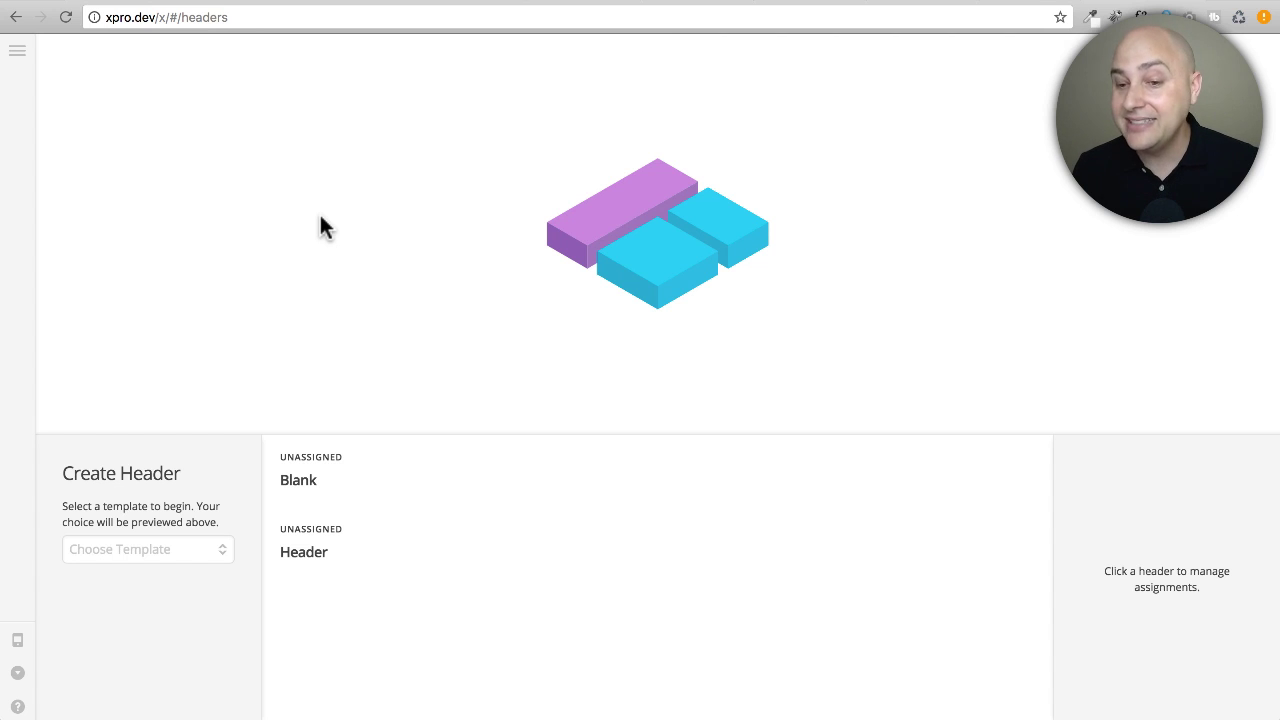
Preview the Default template for a new header, then open the existing header named Header for editing
click(168, 549)
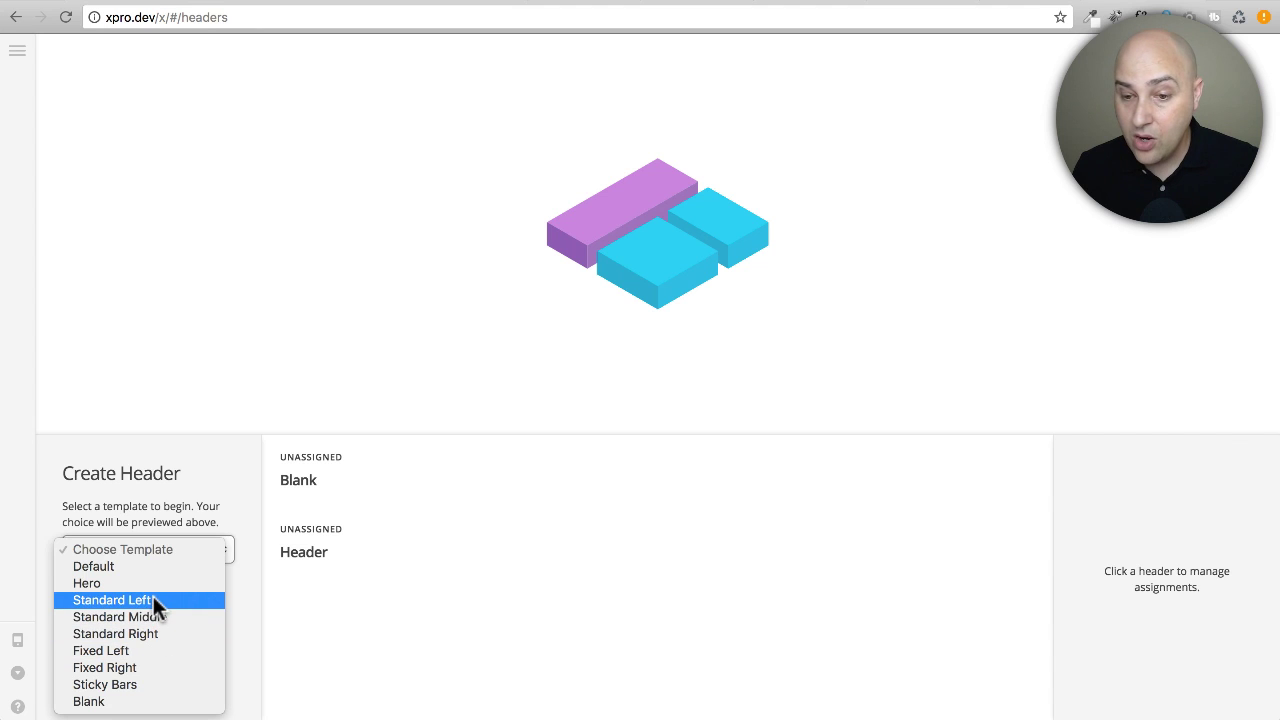
click(128, 566)
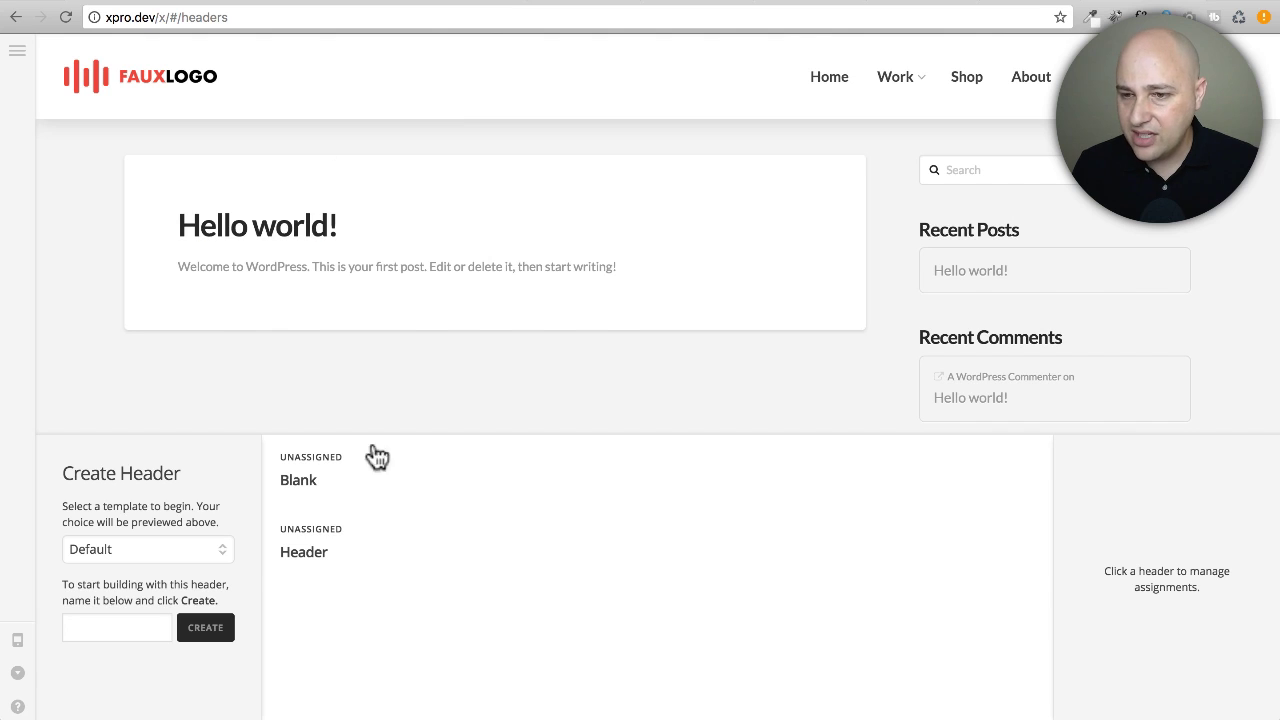
mouse_move(403, 527)
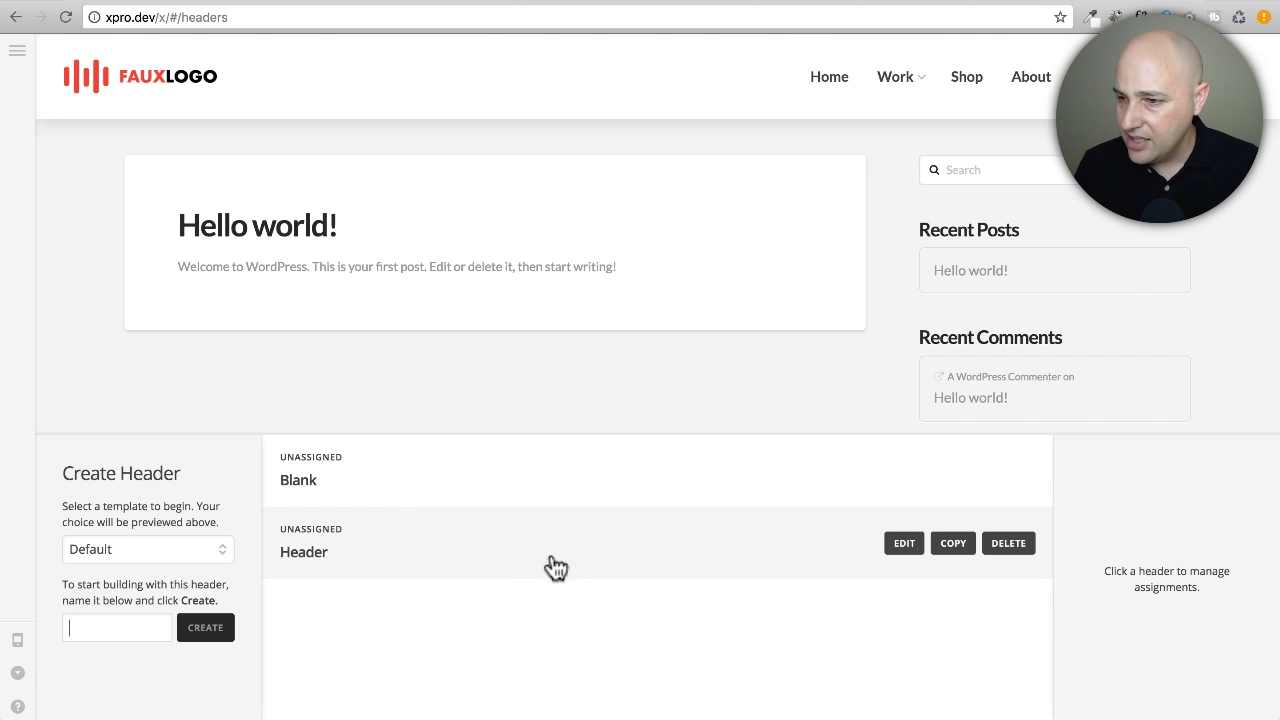
mouse_move(623, 480)
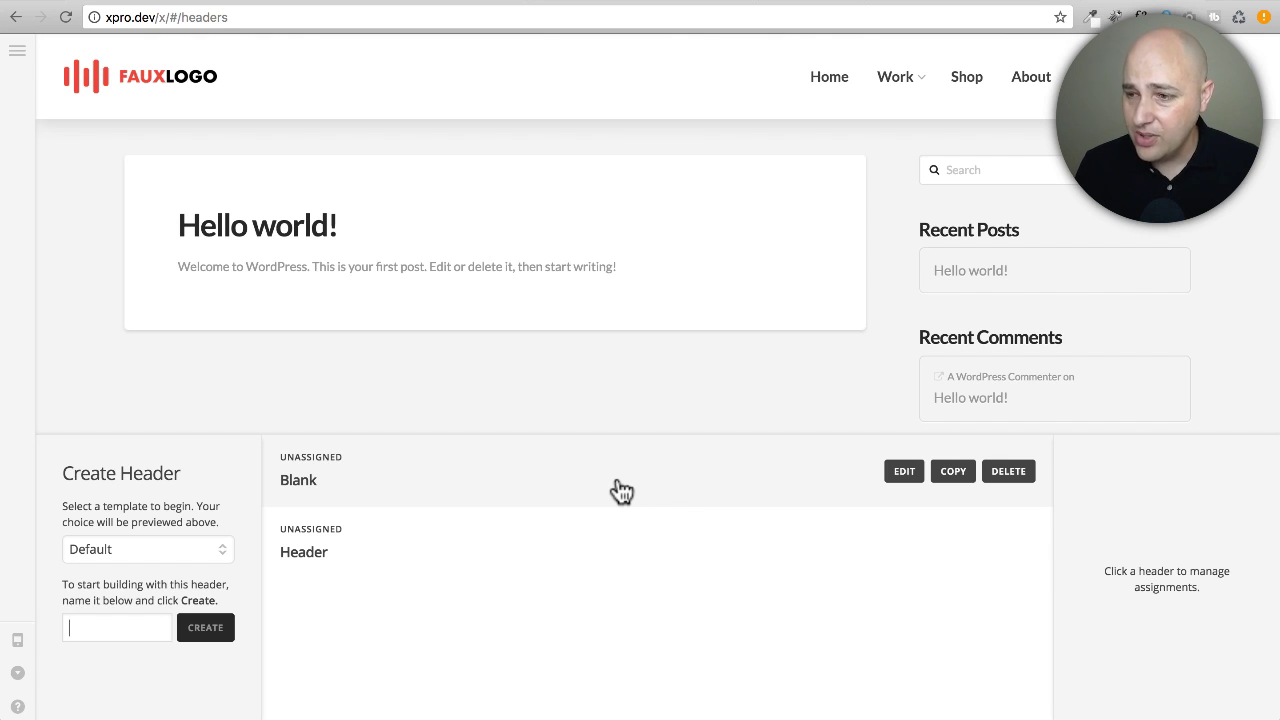
mouse_move(637, 543)
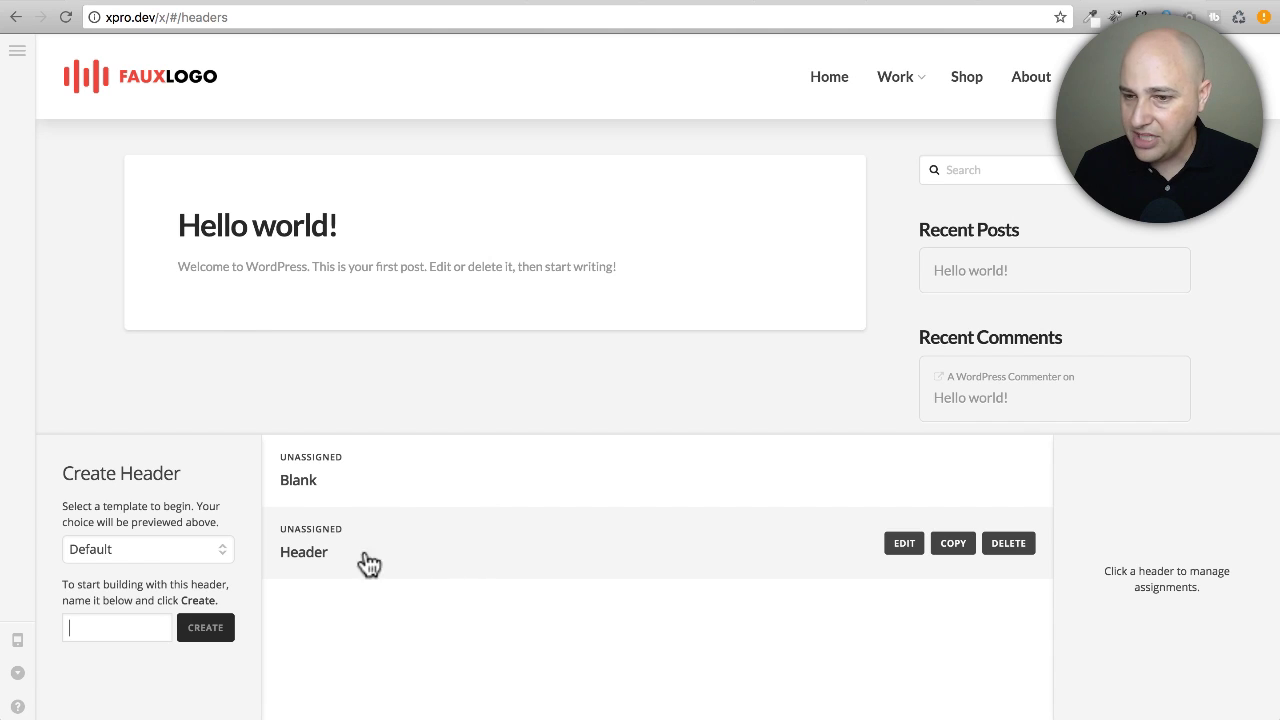
click(895, 549)
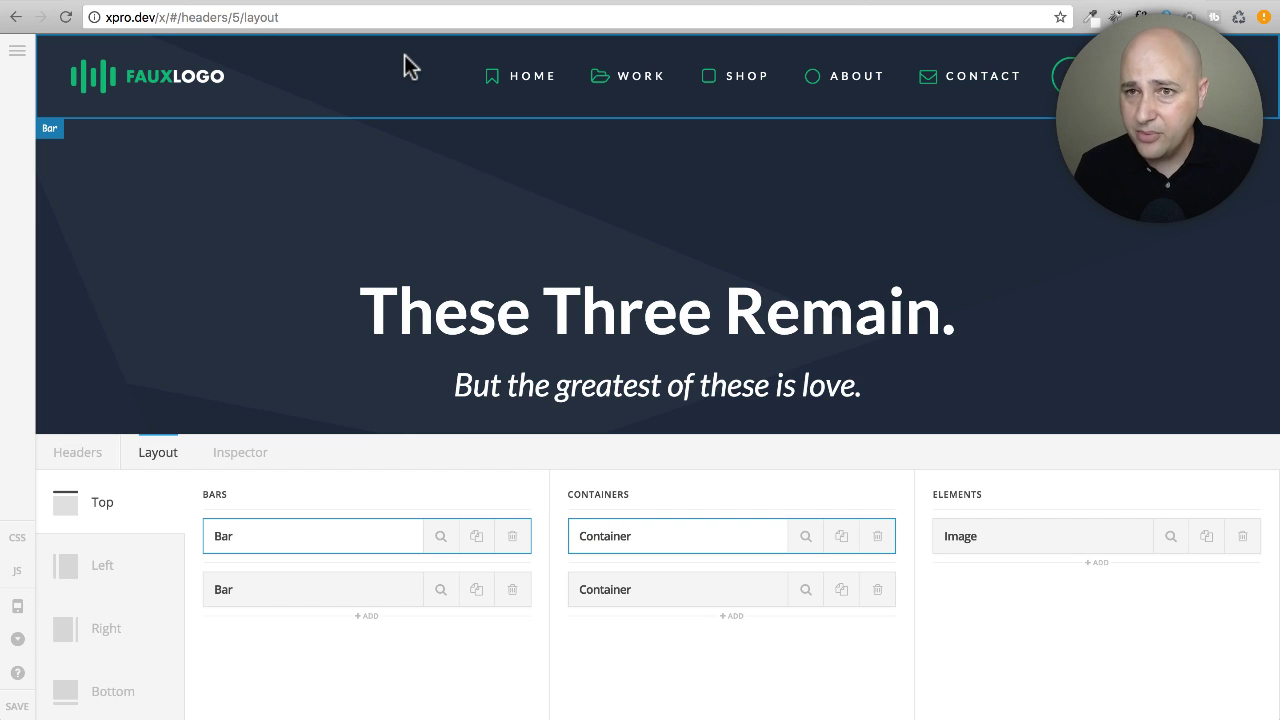
Switch to the Mr. Glass website to examine its header layout, and return to the header builder
click(1018, 2)
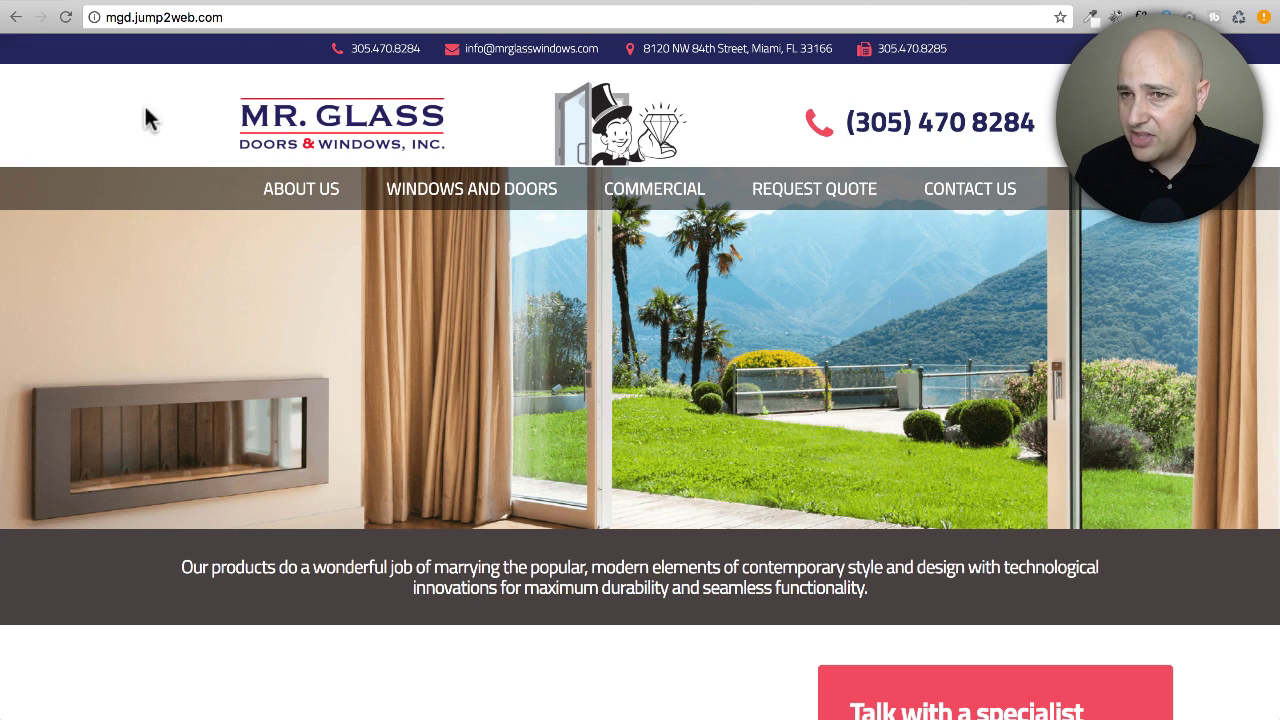
click(1140, 5)
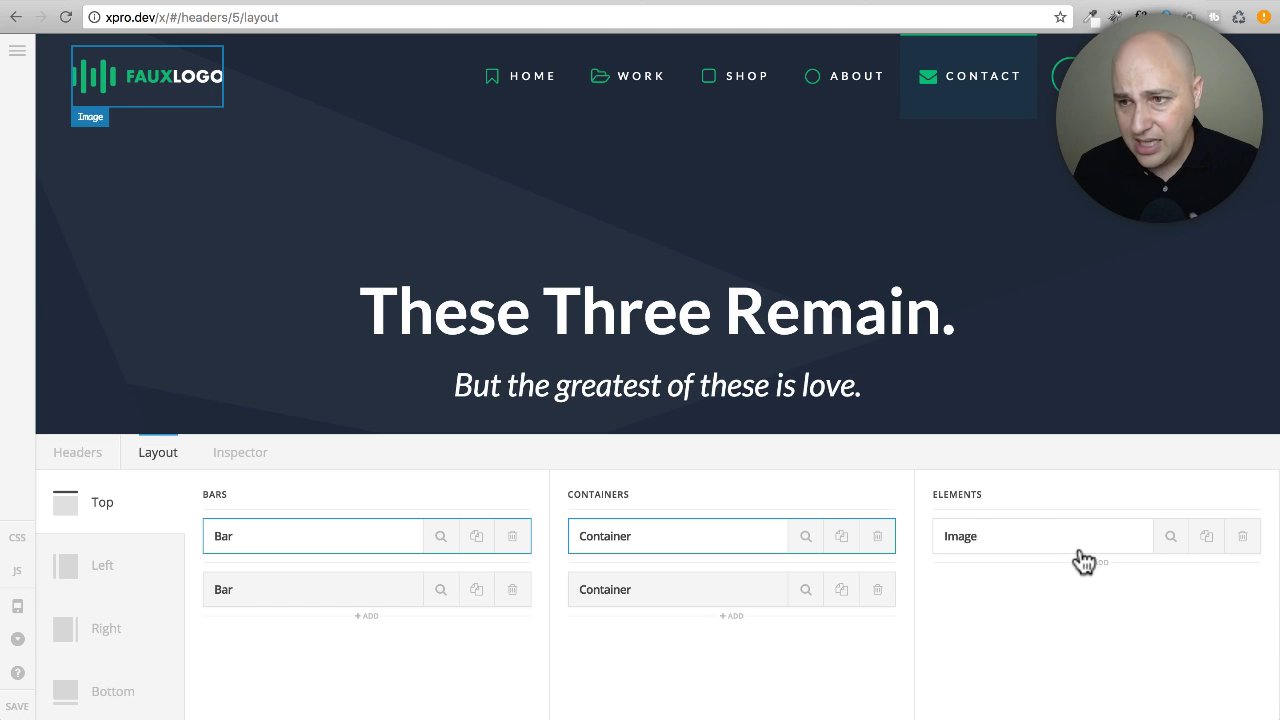
View the elements inside the first and second containers of the header's upper bar
click(710, 538)
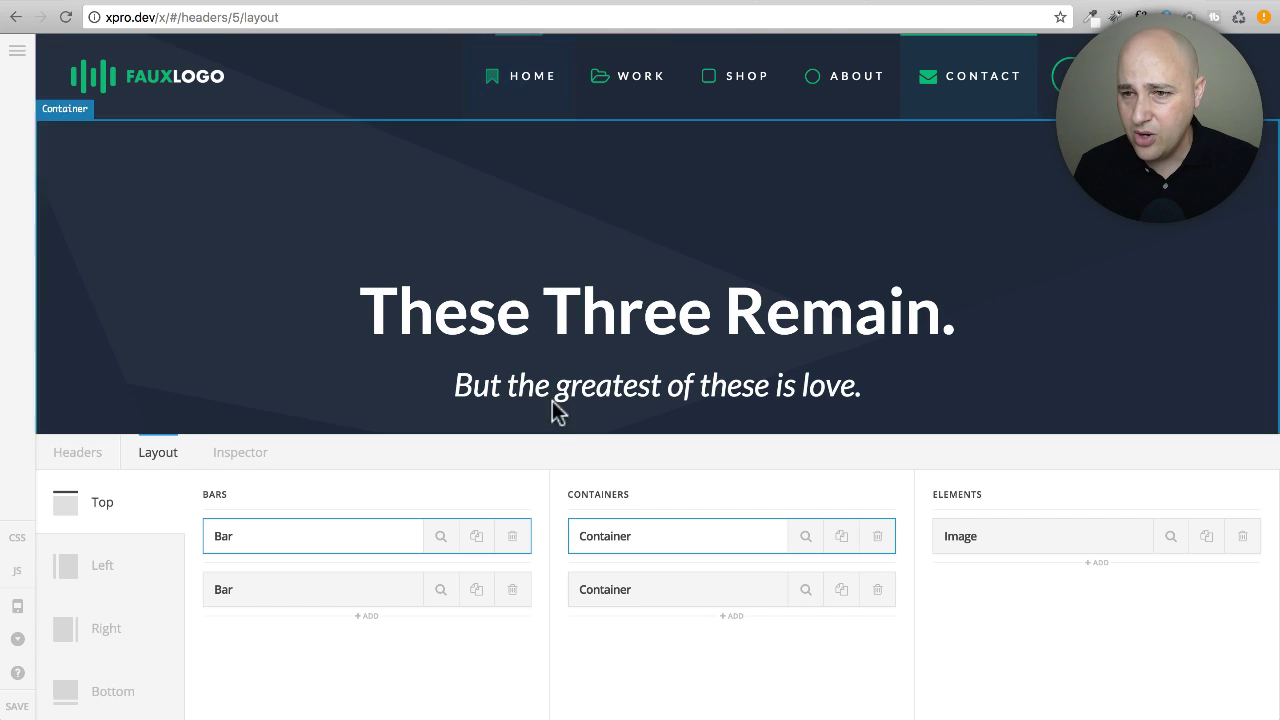
click(695, 600)
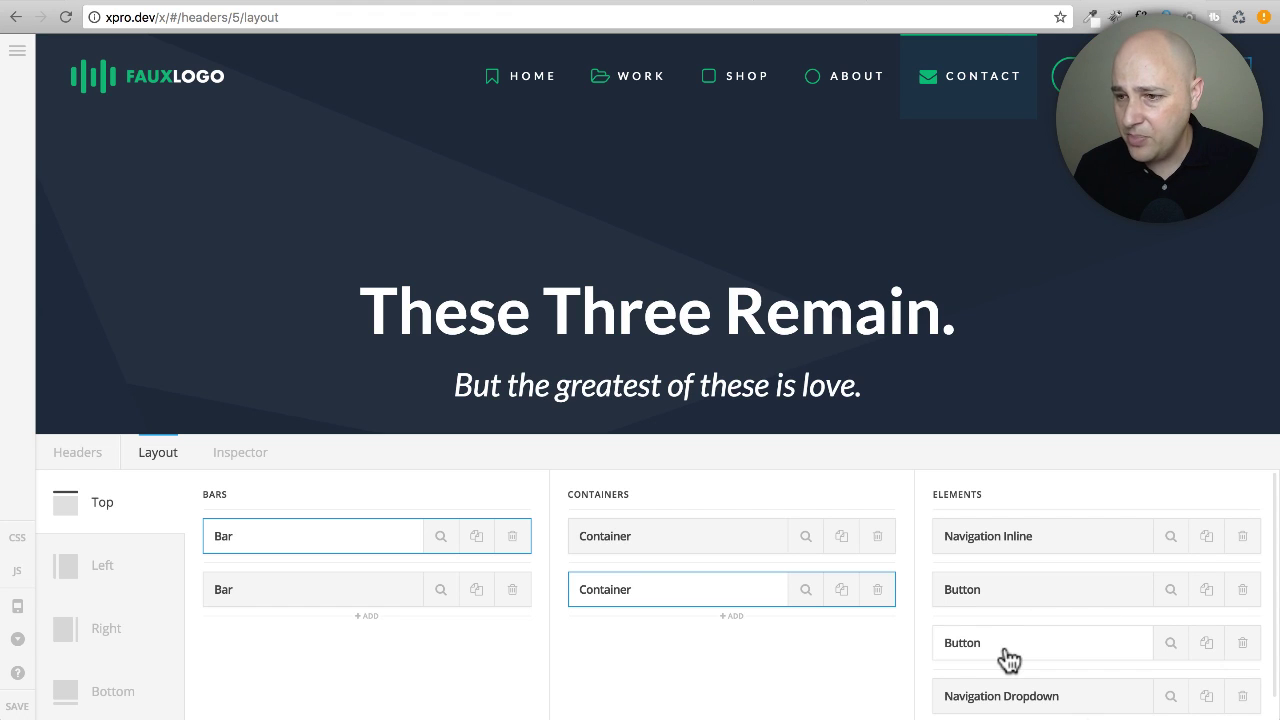
scroll(1005, 674, down, 1)
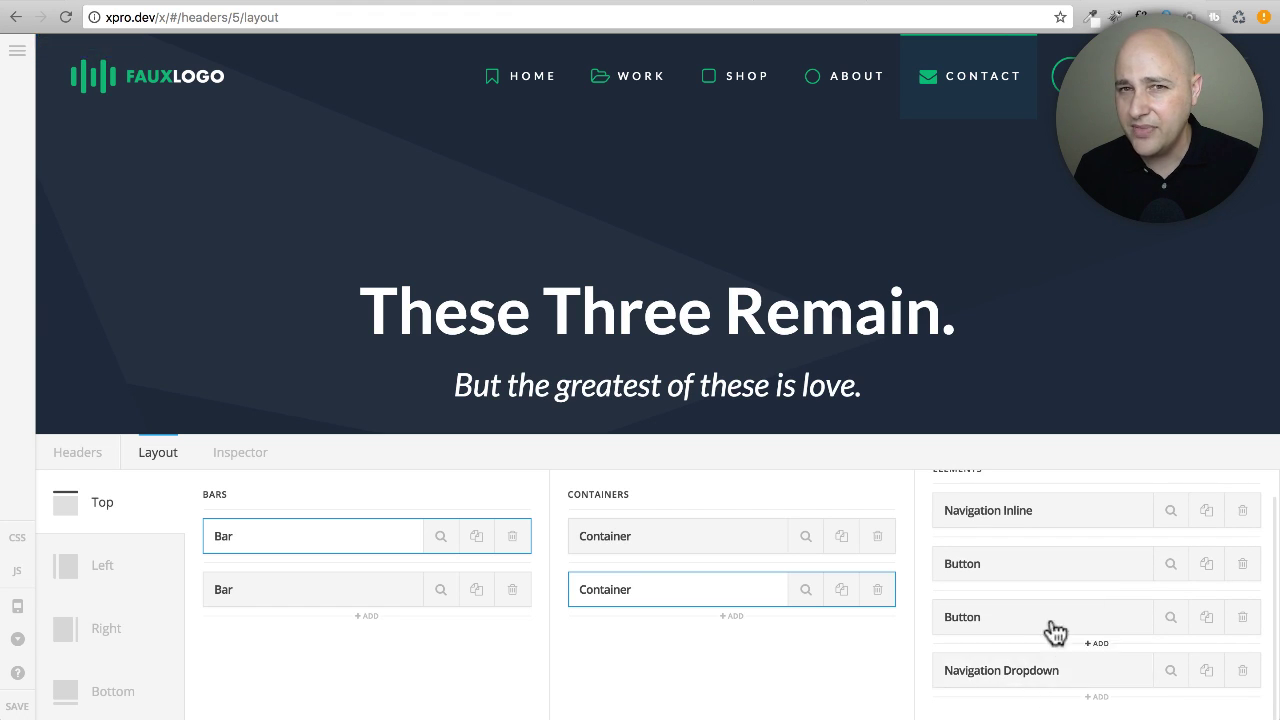
scroll(1051, 612, up, 1)
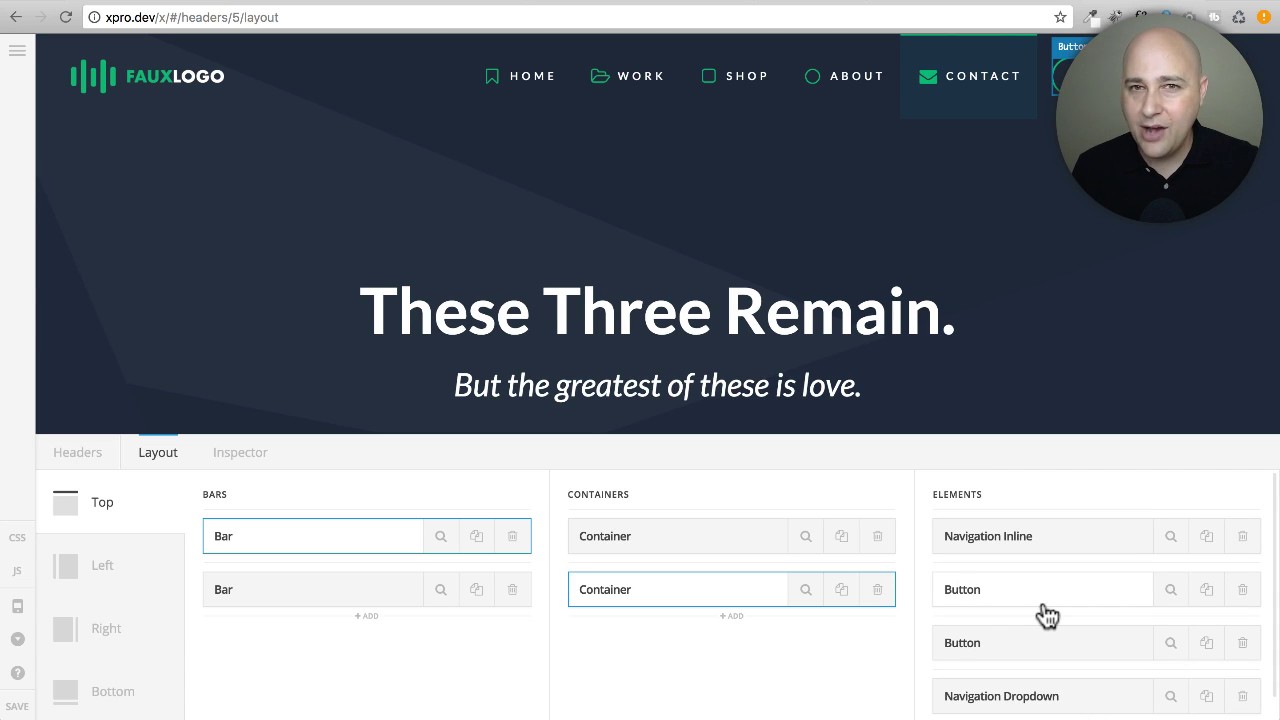
Inspect the Navigation Inline element and look through its Top Links options, including Graphic and Sub Indicator
click(1170, 540)
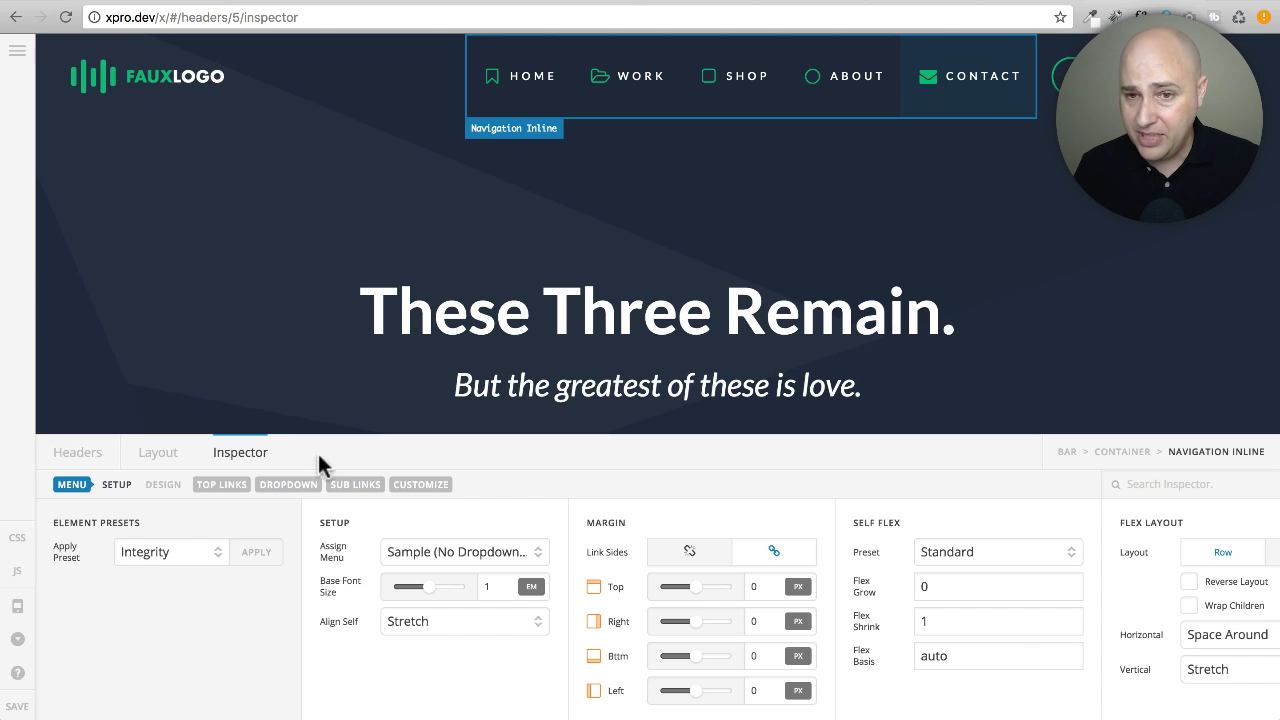
click(228, 492)
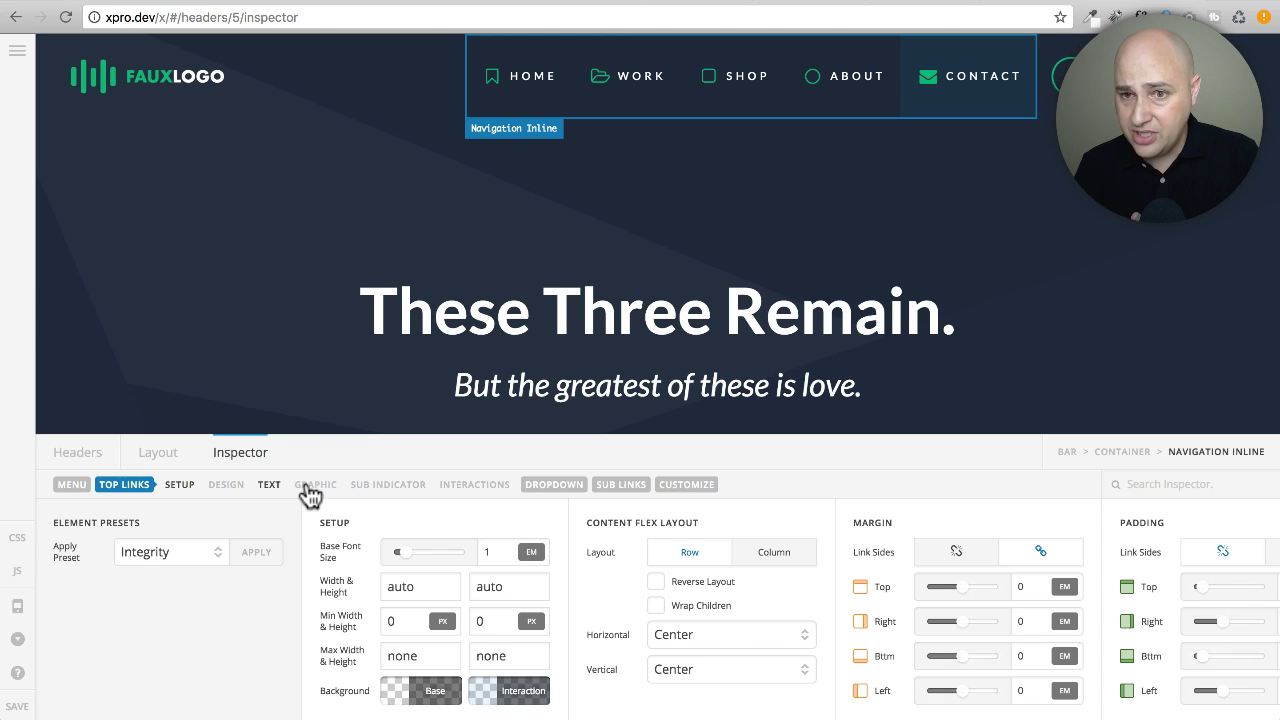
click(312, 487)
click(388, 488)
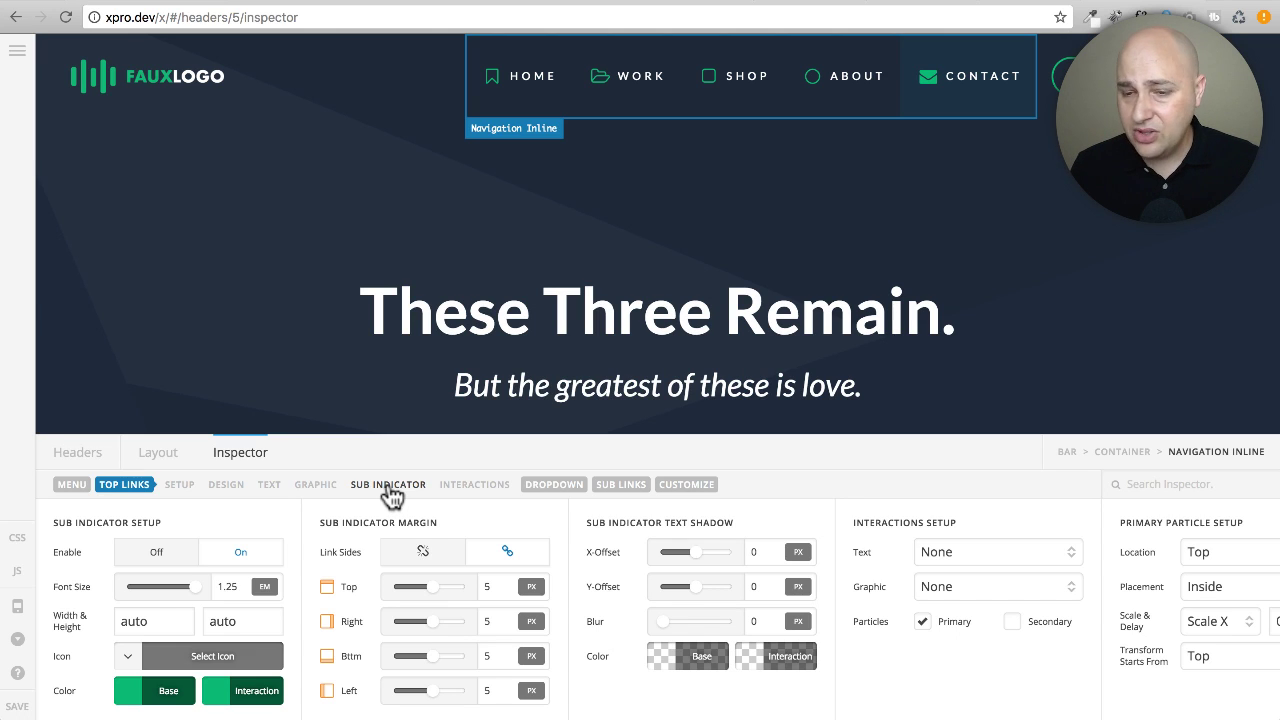
Return to the list of headers, view the assignment options for the header named Header, and reopen it for editing
click(158, 460)
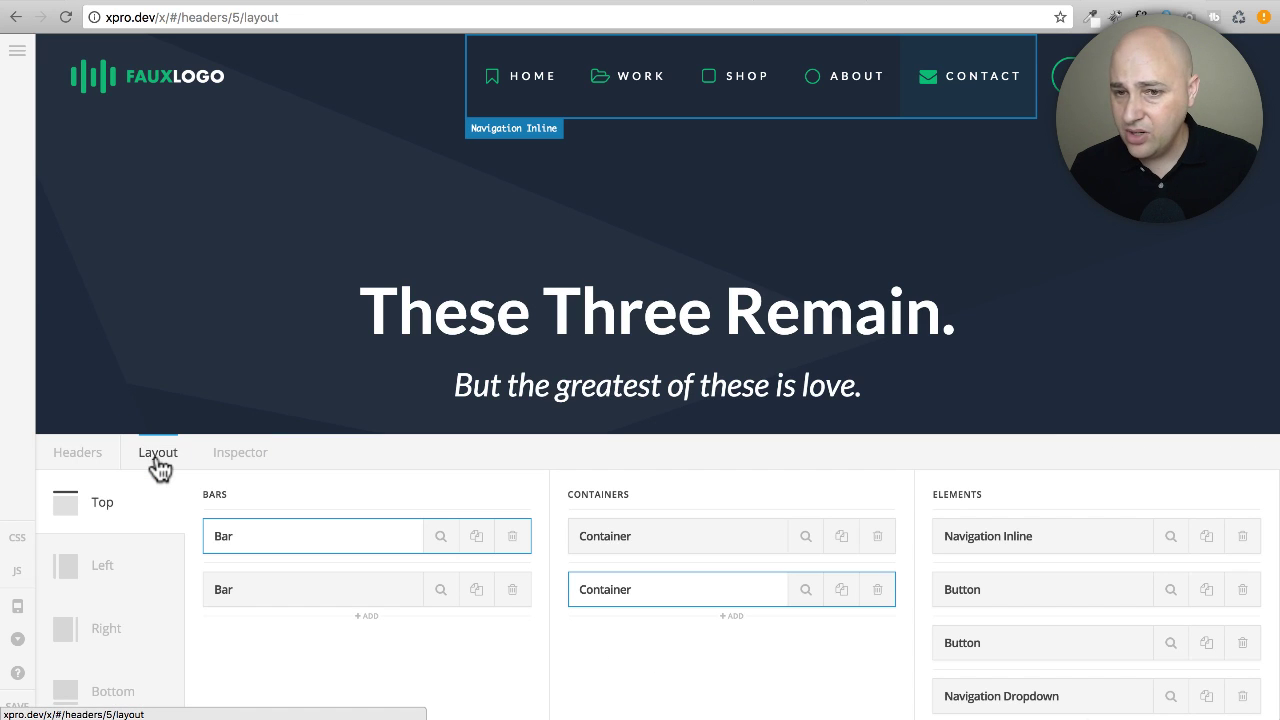
click(76, 450)
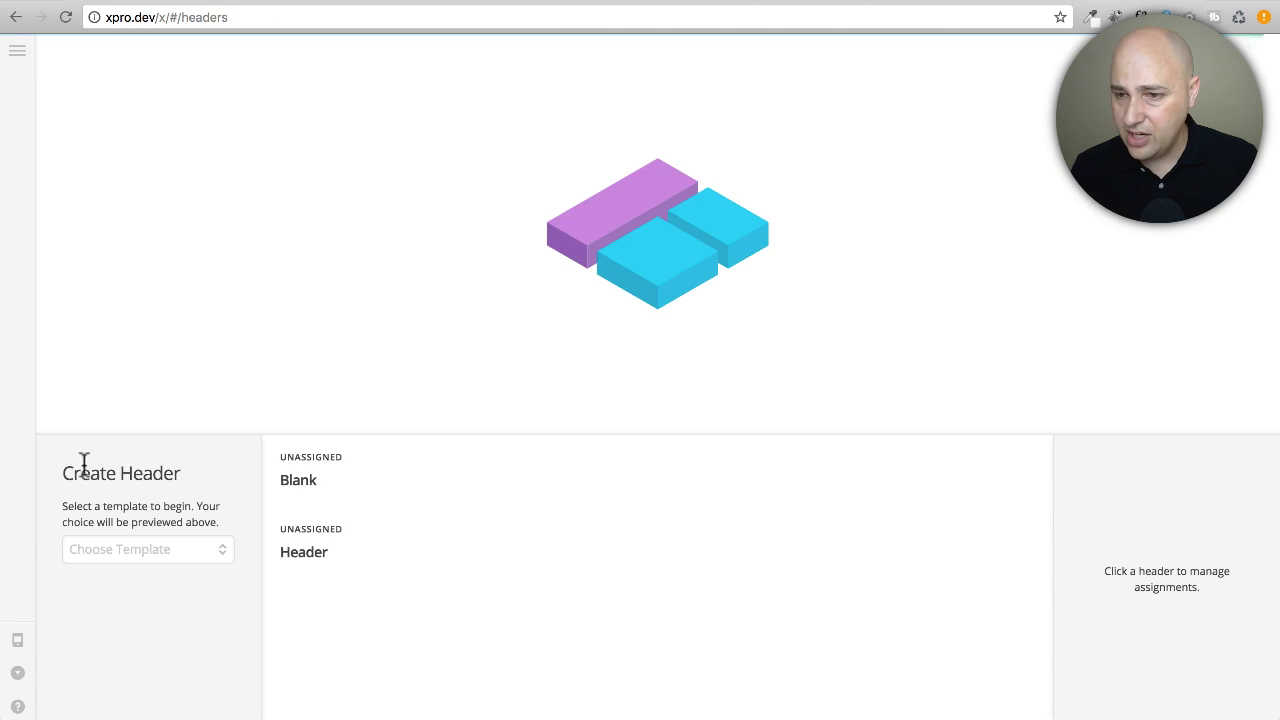
mouse_move(323, 543)
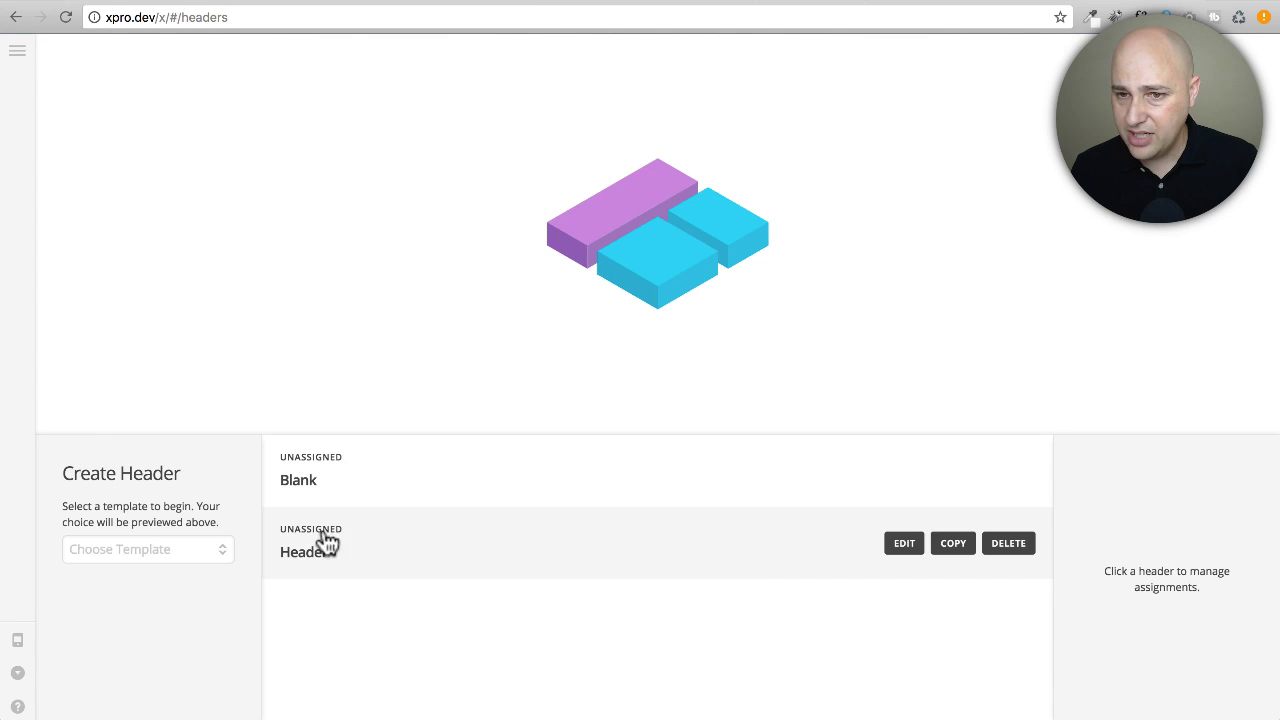
click(505, 558)
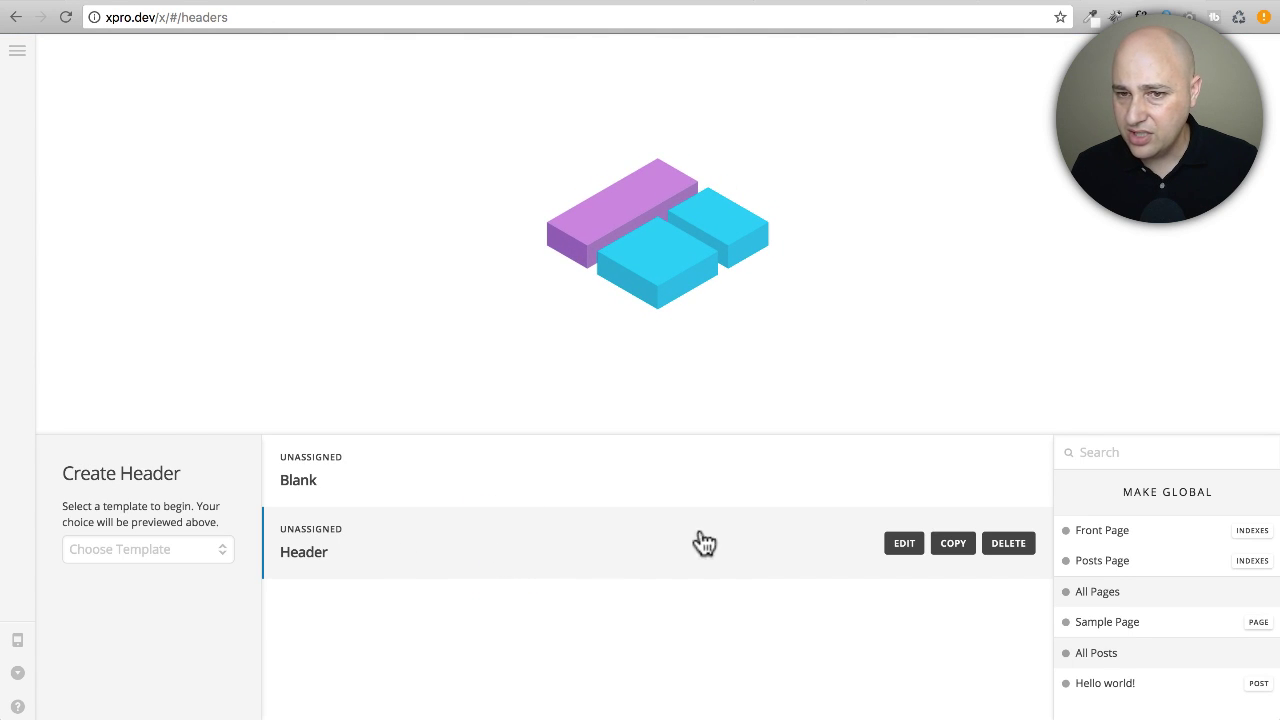
click(890, 545)
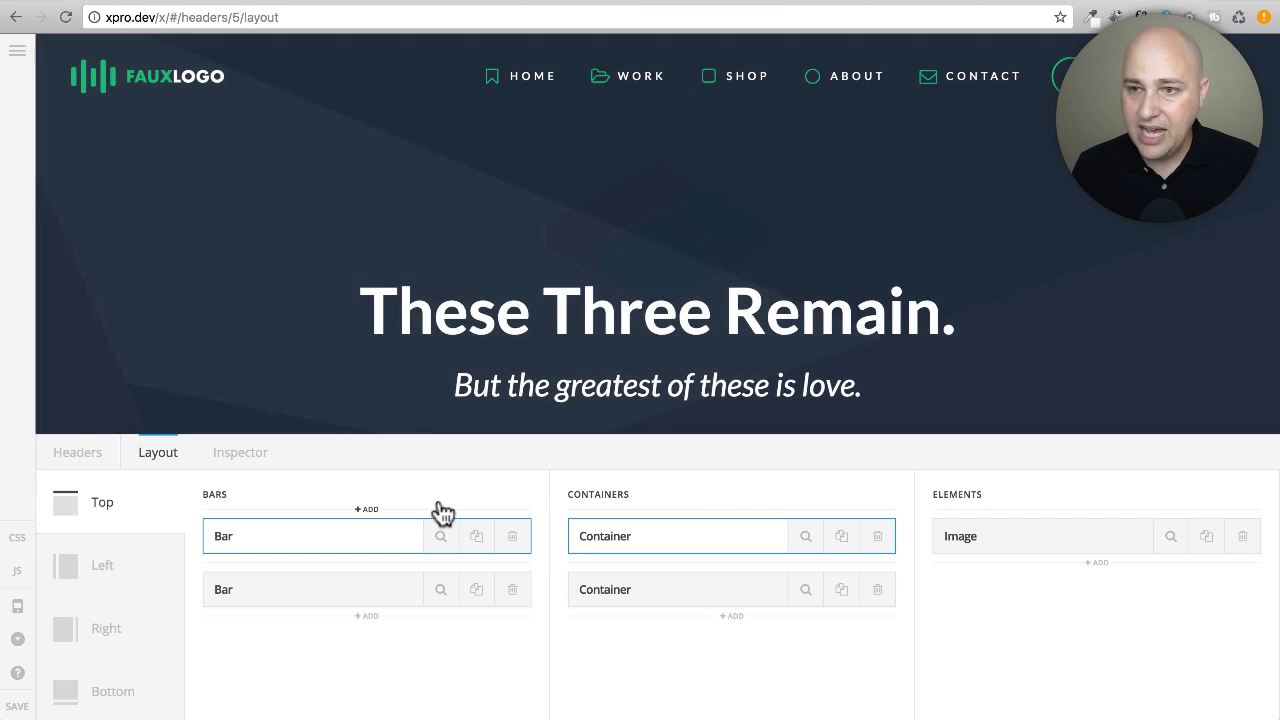
Go back to the header list, open the Blank header's layout, and view the builder's main navigation options
click(71, 455)
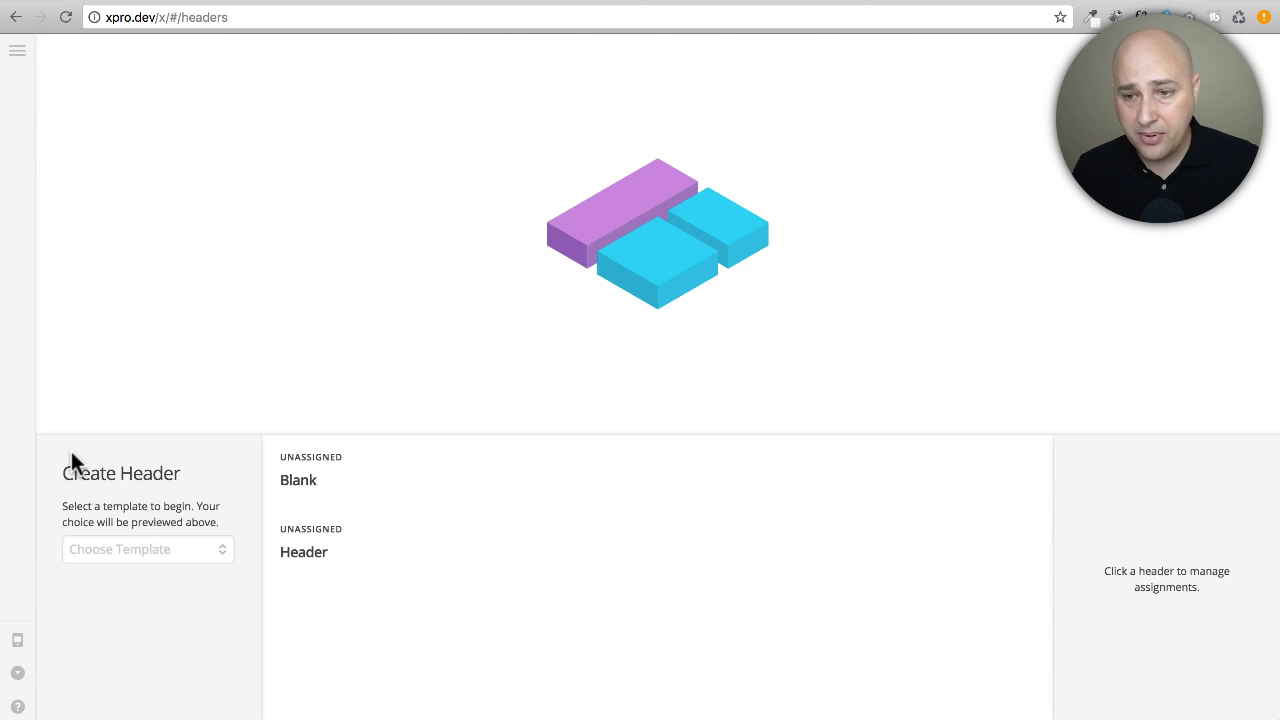
click(724, 505)
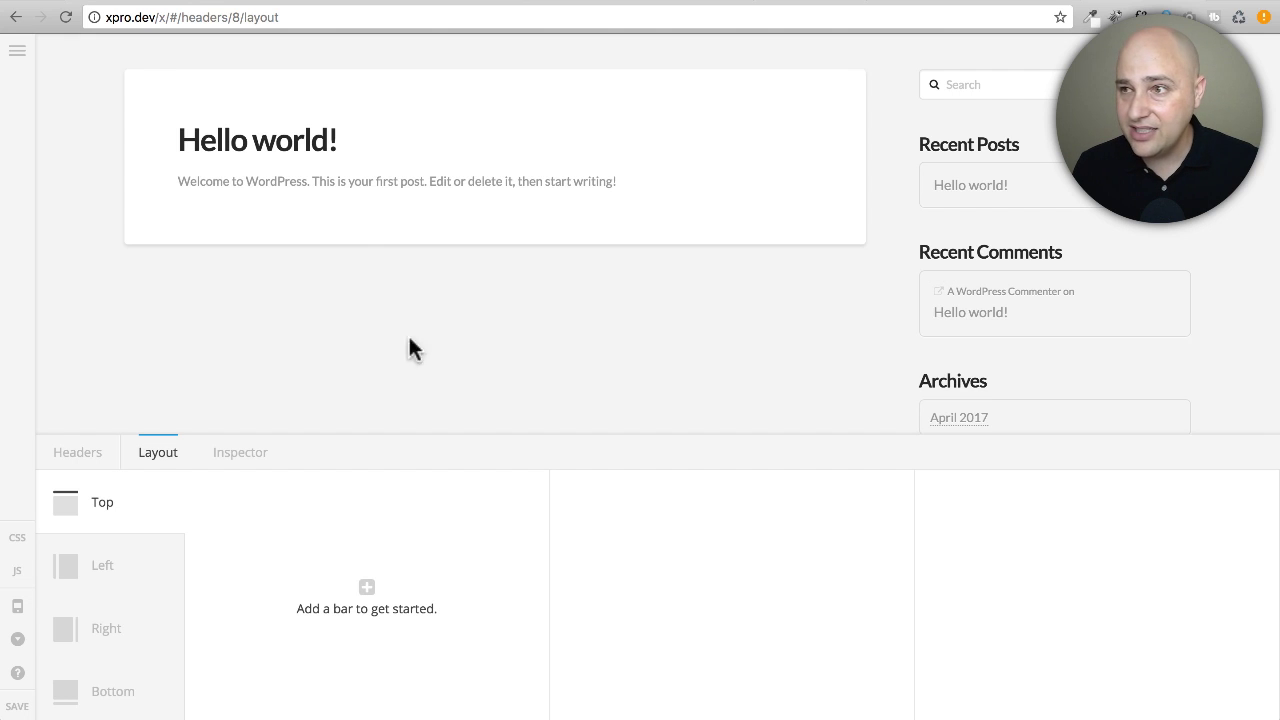
click(17, 50)
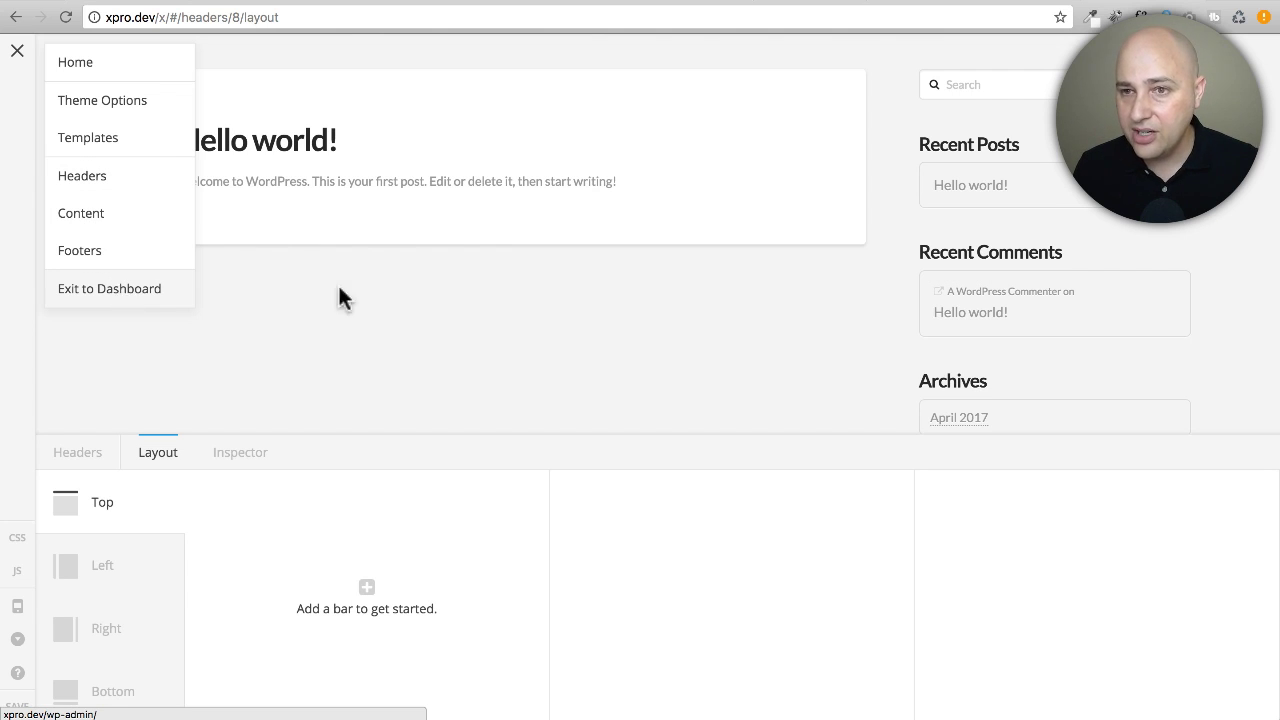
click(487, 297)
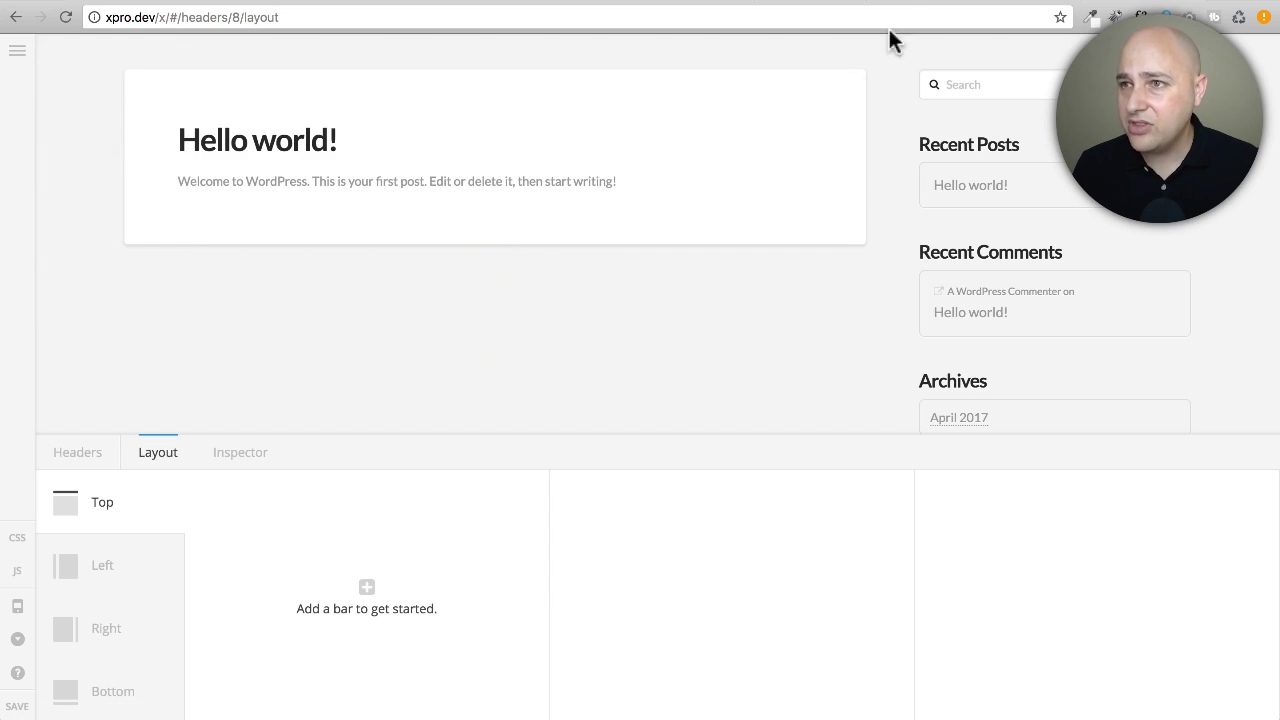
Switch to the X Pro product page on theme.co and view its introduction to the header, content and footer builders
click(904, 3)
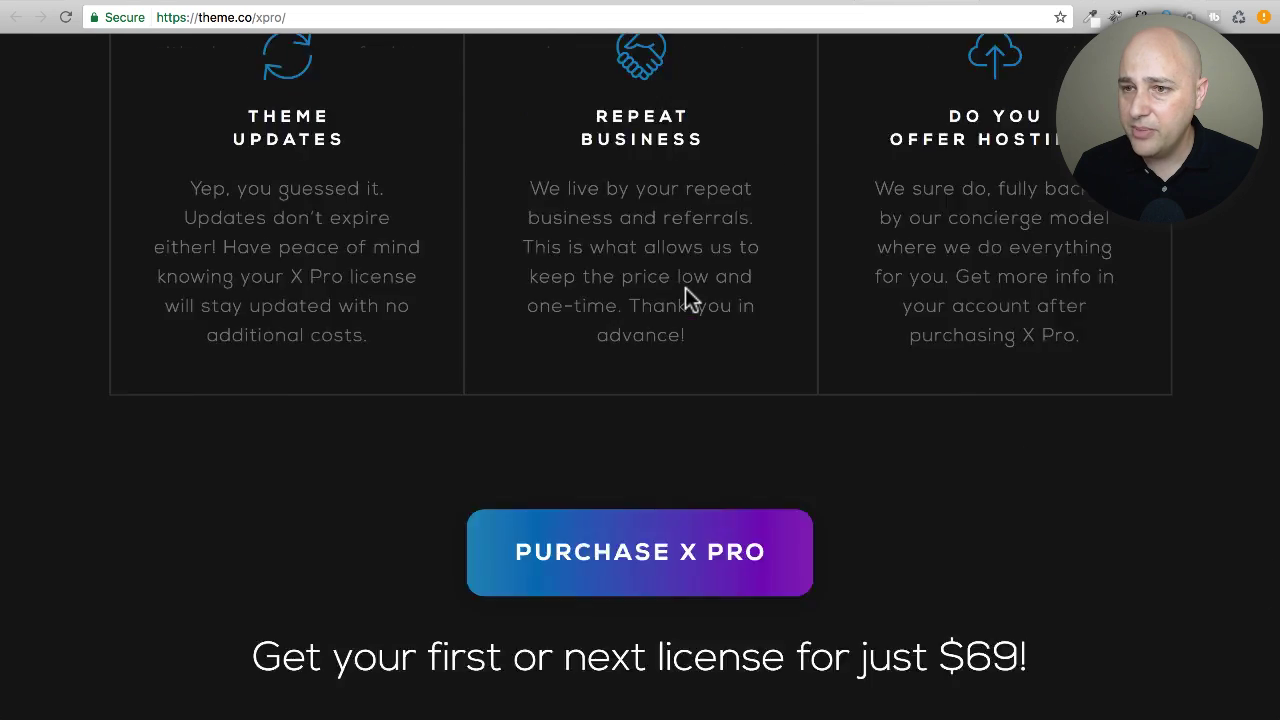
scroll(685, 287, up, 20)
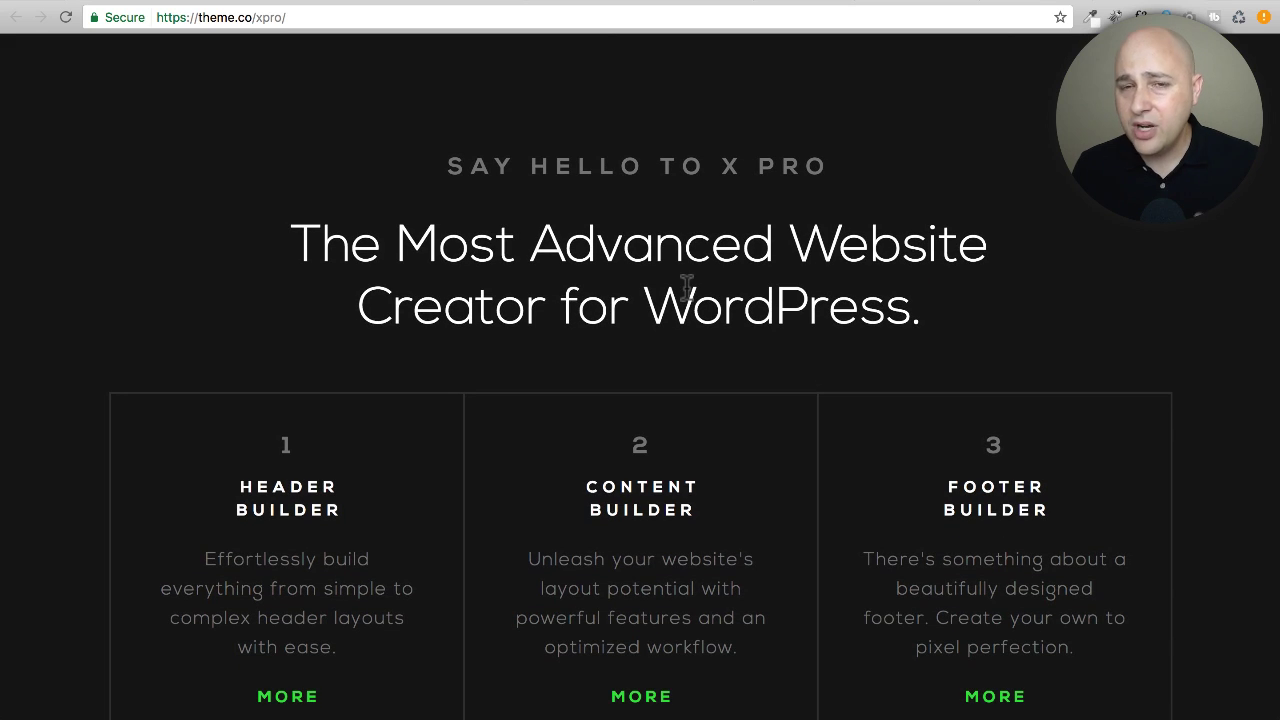